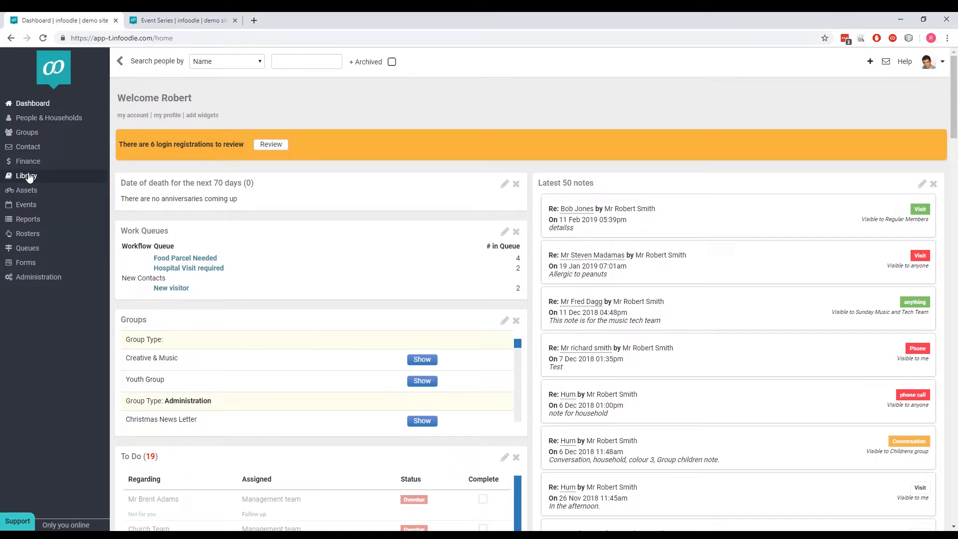
# Open the Setlist Songs catalogue of the Music Library and expand its Build My Life and Cornerstone collections.
pyautogui.click(28, 176)
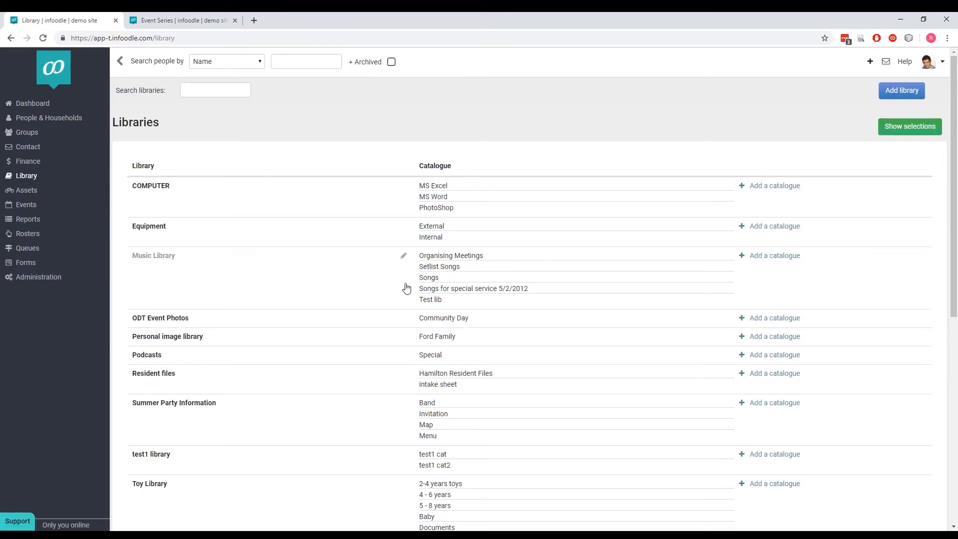
pyautogui.click(454, 268)
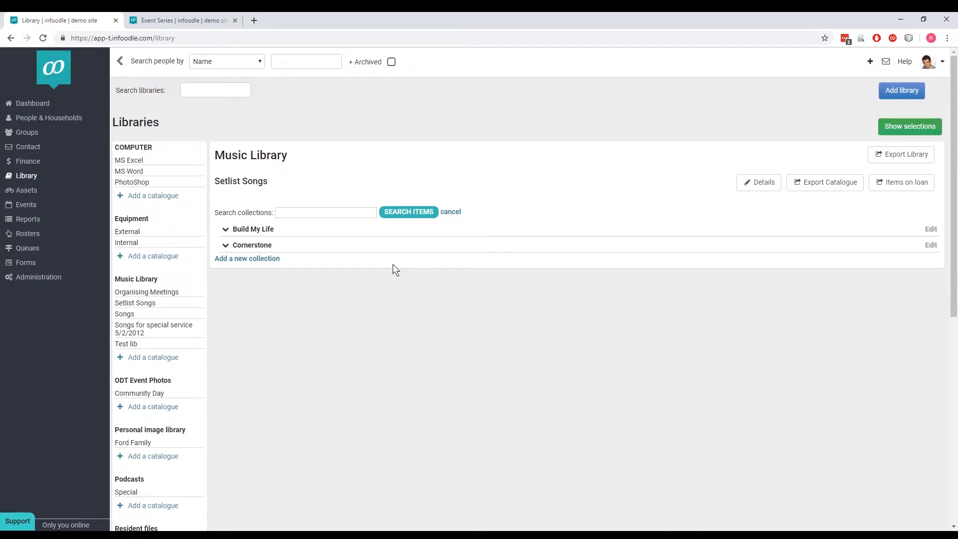
pyautogui.click(255, 230)
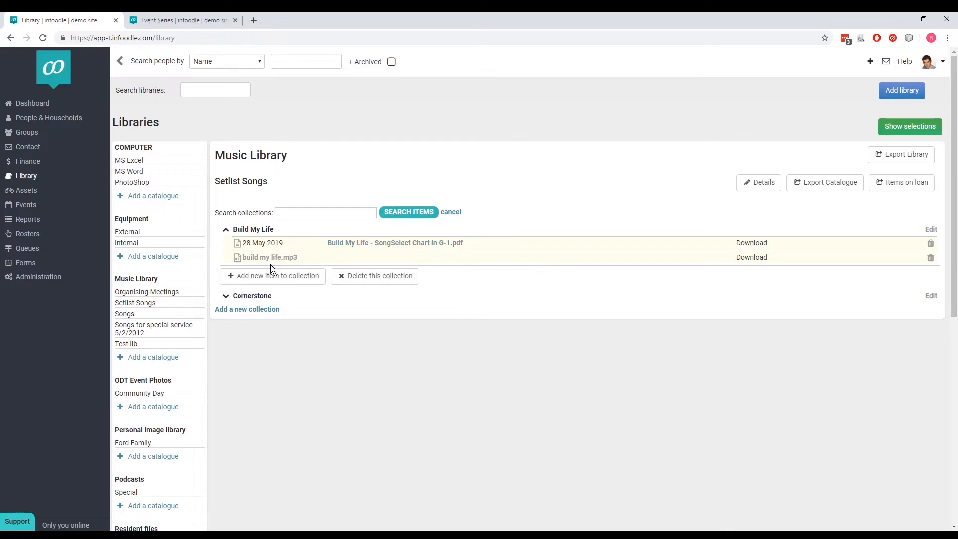
pyautogui.click(264, 296)
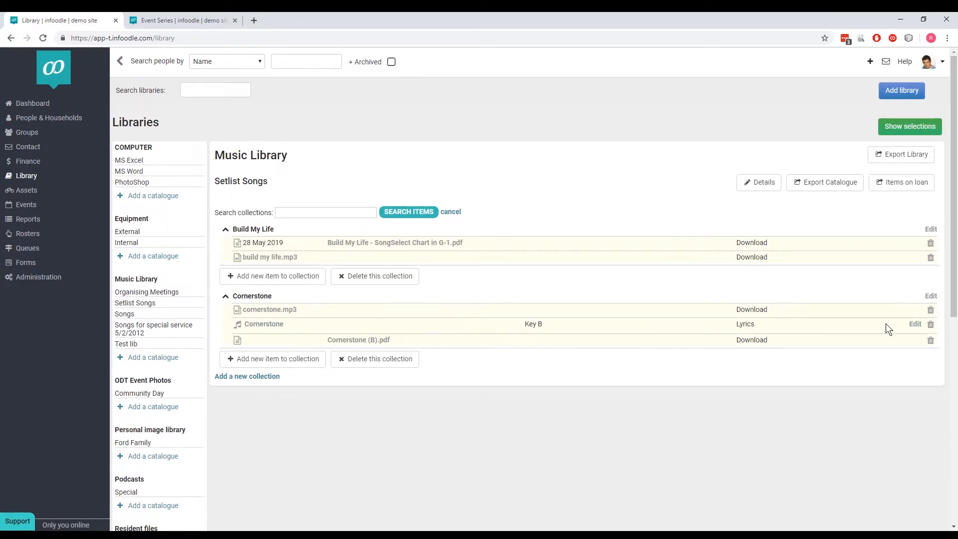
# Open the Cornerstone lyrics and chords item and read through its chord sheet.
pyautogui.click(915, 324)
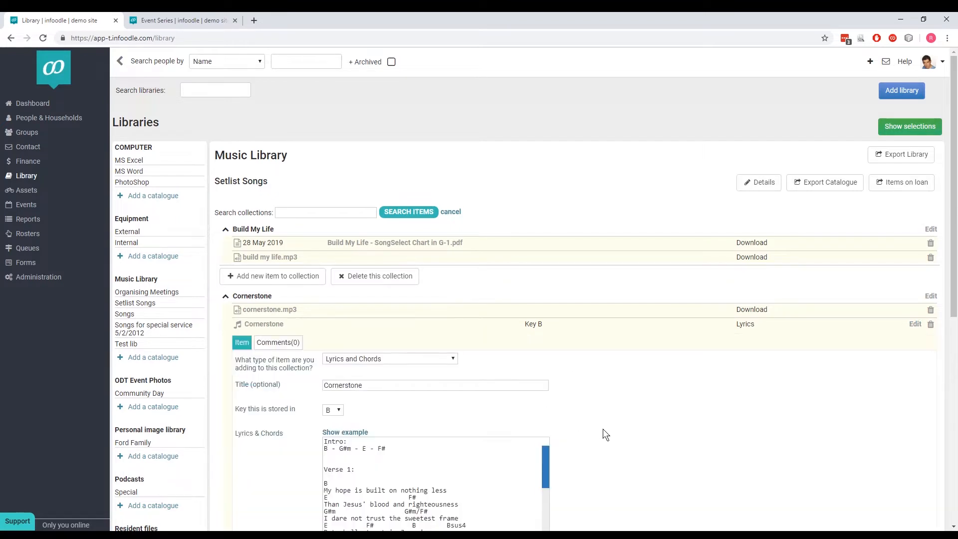
pyautogui.scroll(-3, 602, 434)
pyautogui.moveTo(546, 331); pyautogui.dragTo(546, 421)
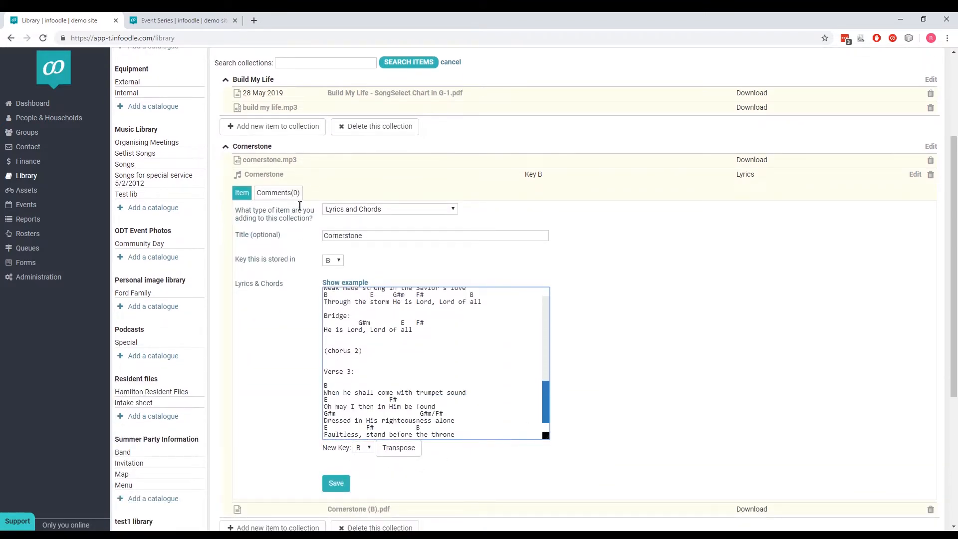
pyautogui.scroll(1, 598, 231)
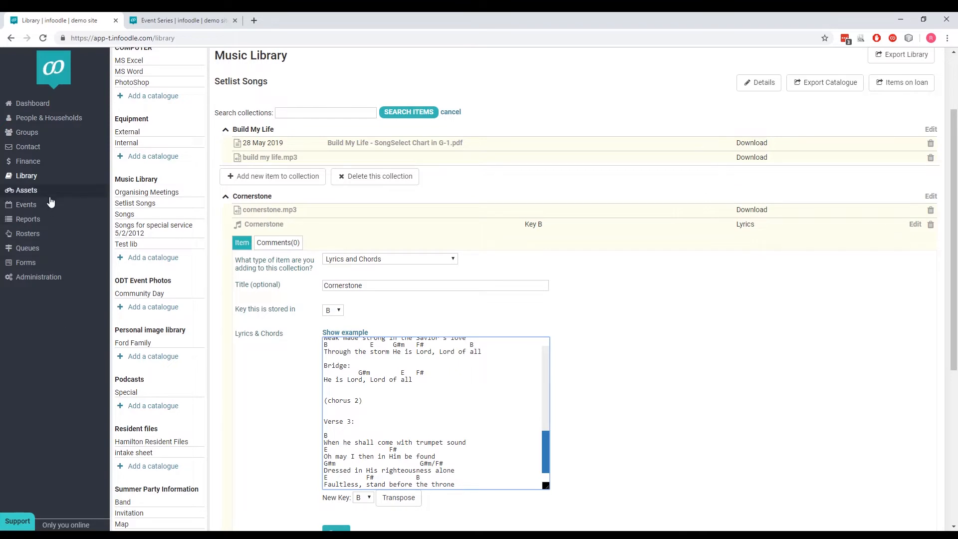
# Start a new event in the events calendar and title it "Monday Meeting".
pyautogui.click(29, 205)
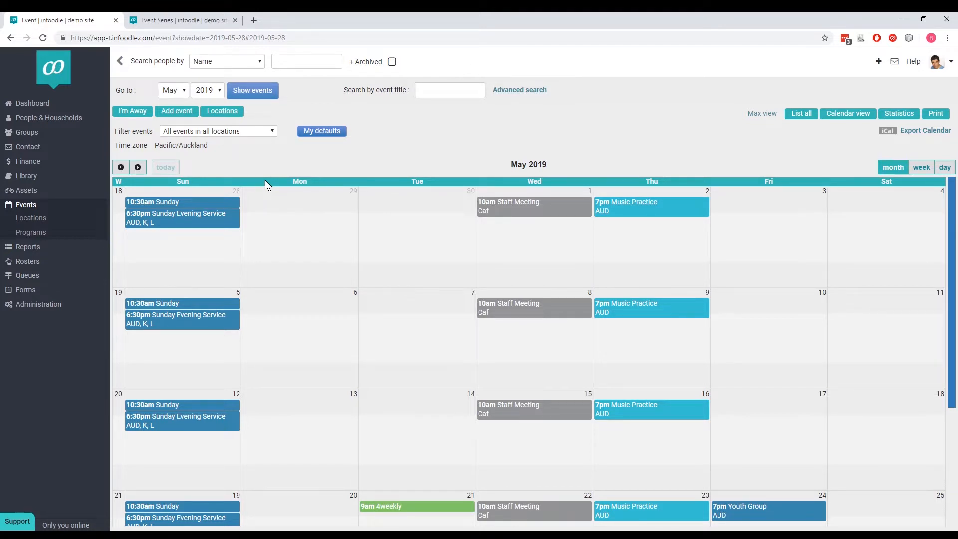
pyautogui.click(177, 112)
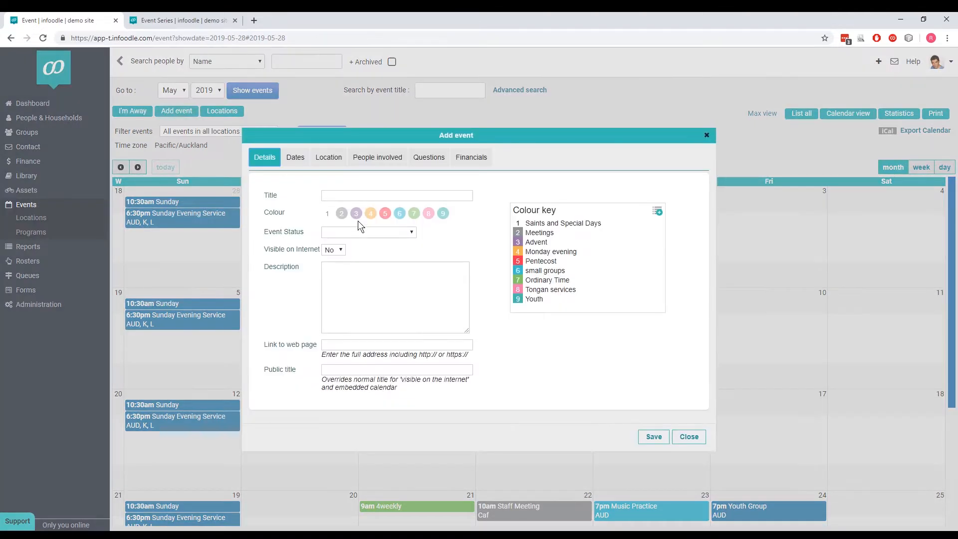
pyautogui.click(372, 194)
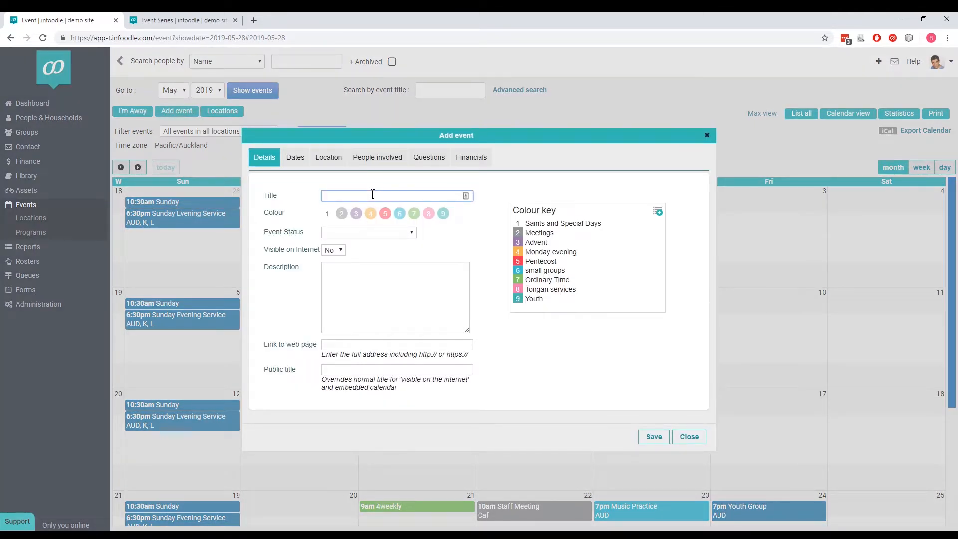
pyautogui.write('Monday Meeting')
# Set the new event's date to 3/6/2019.
pyautogui.click(303, 163)
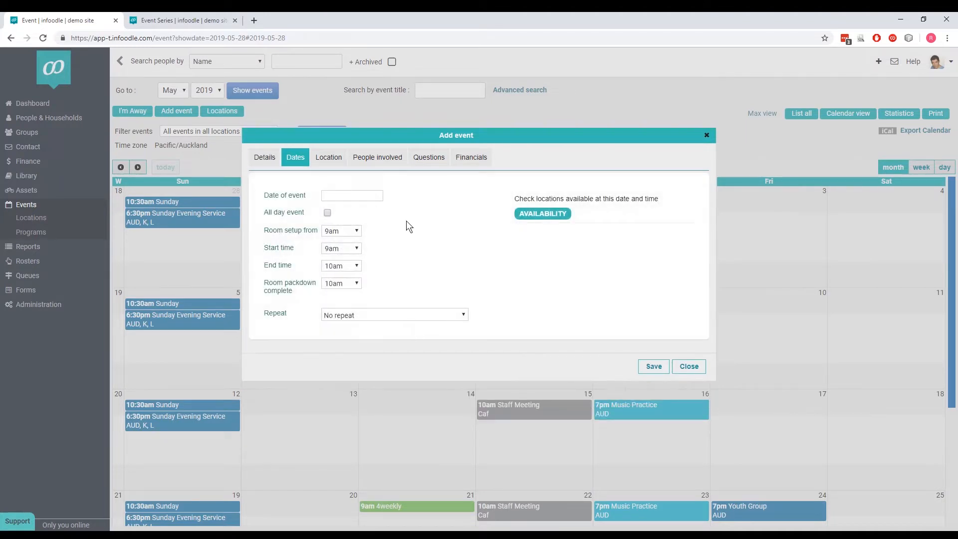
pyautogui.click(369, 197)
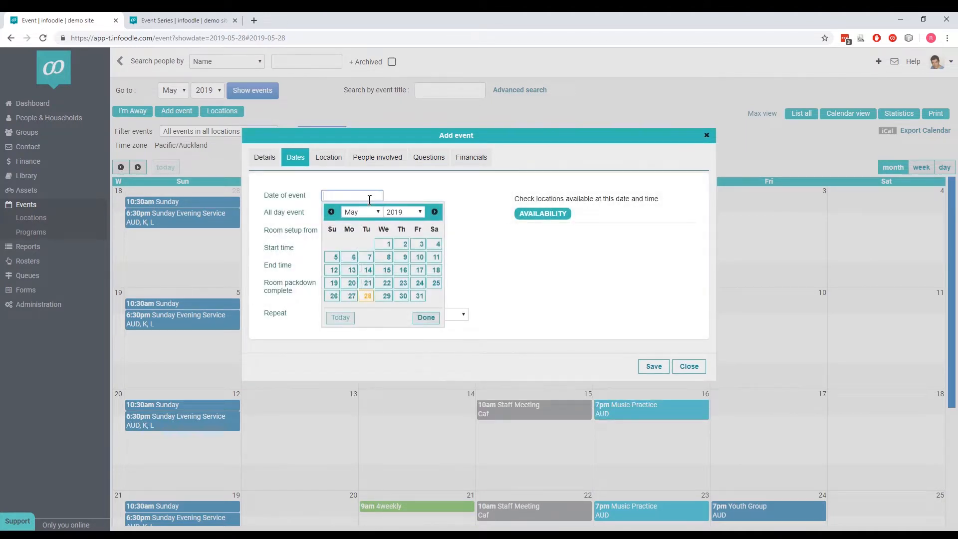
pyautogui.click(435, 212)
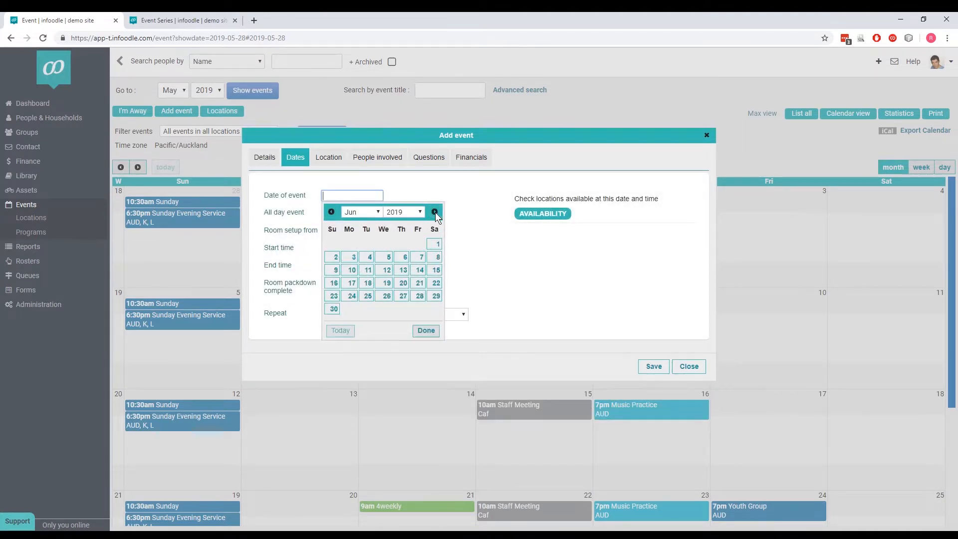
pyautogui.click(349, 256)
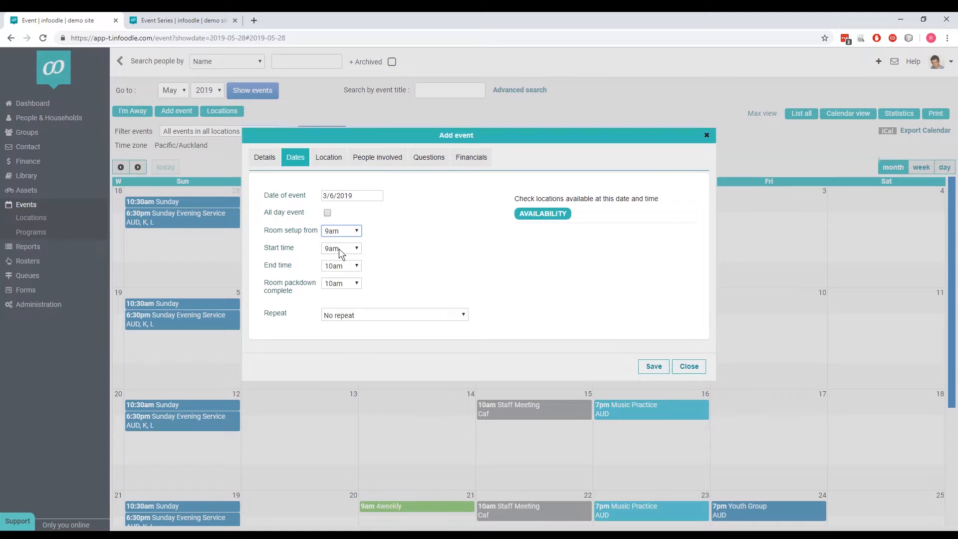
# Set the event's start time to 10am, end time to 11am and room packdown to 12:30.
pyautogui.click(357, 370)
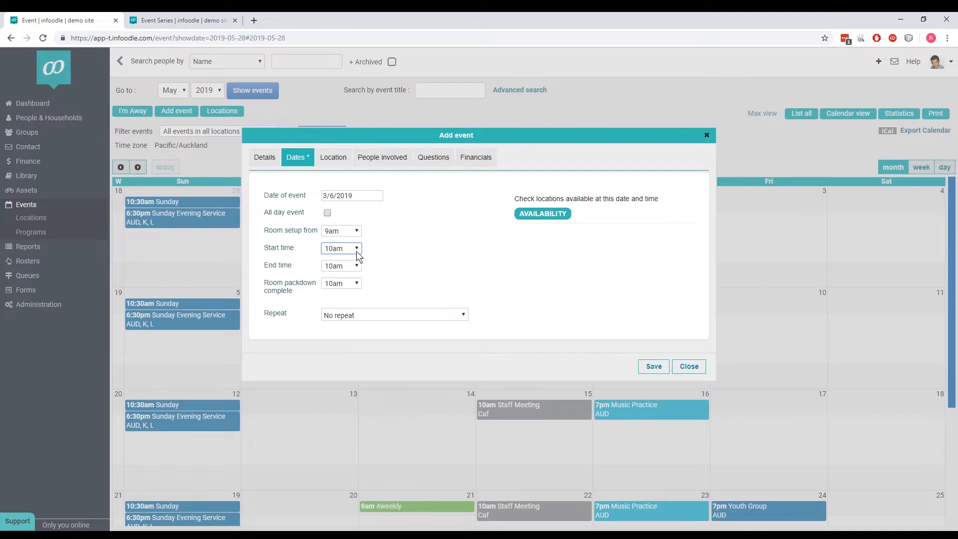
pyautogui.press('Tab')
pyautogui.click(356, 283)
pyautogui.click(341, 250)
pyautogui.click(373, 300)
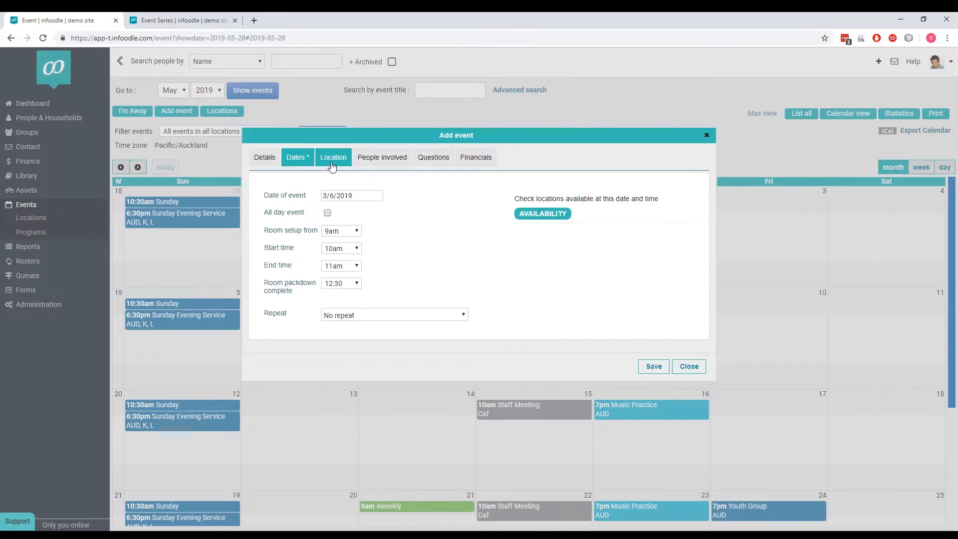
# Select the Auditorium, Kowhai Room and Lounge as the event's locations.
pyautogui.click(332, 165)
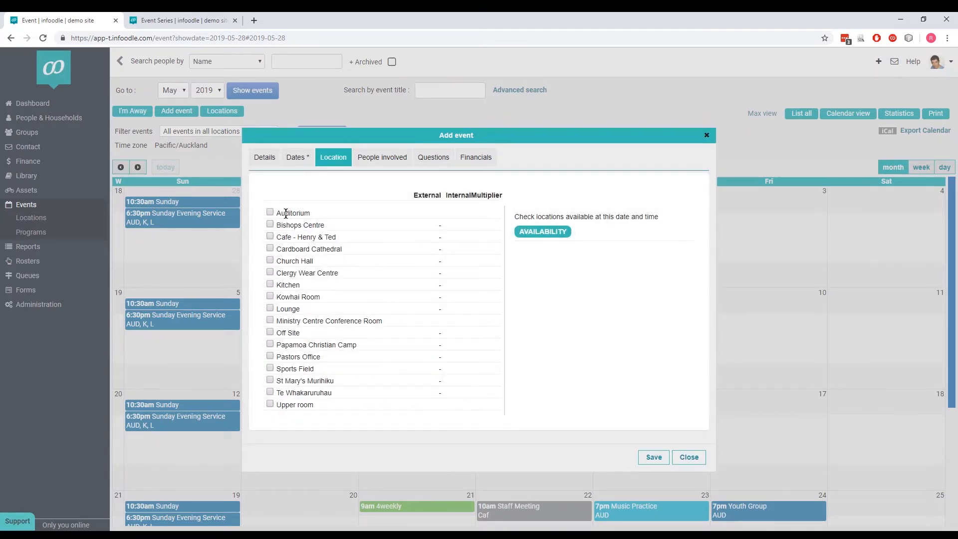
pyautogui.click(270, 213)
pyautogui.click(270, 298)
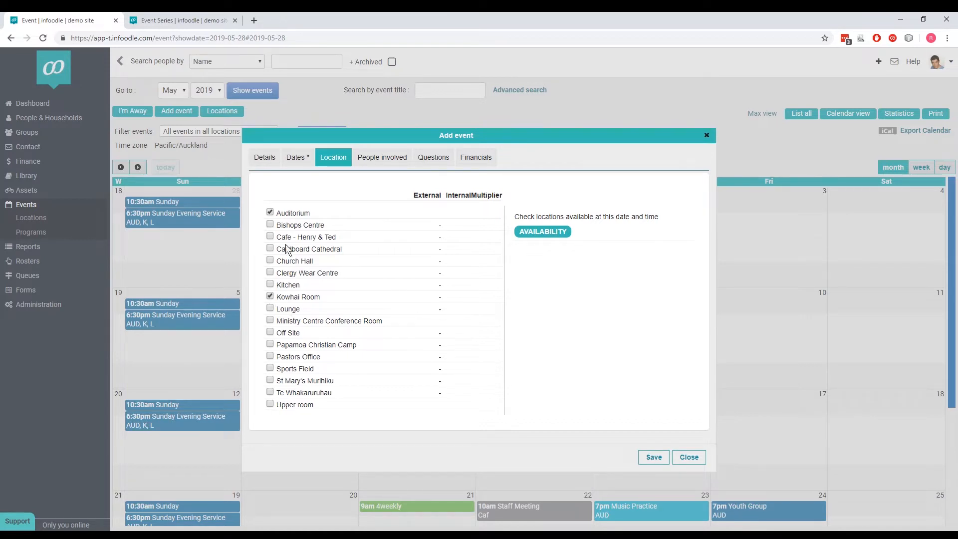
pyautogui.click(274, 310)
# Review the people involved, then answer the event questions: No for catering and sound, and "sdfs" as wedding notes.
pyautogui.click(383, 159)
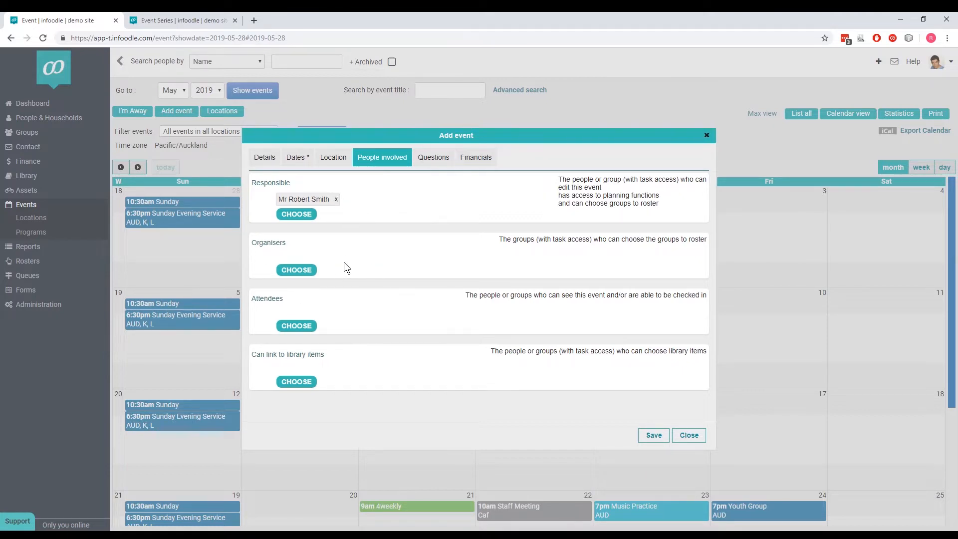
pyautogui.click(435, 159)
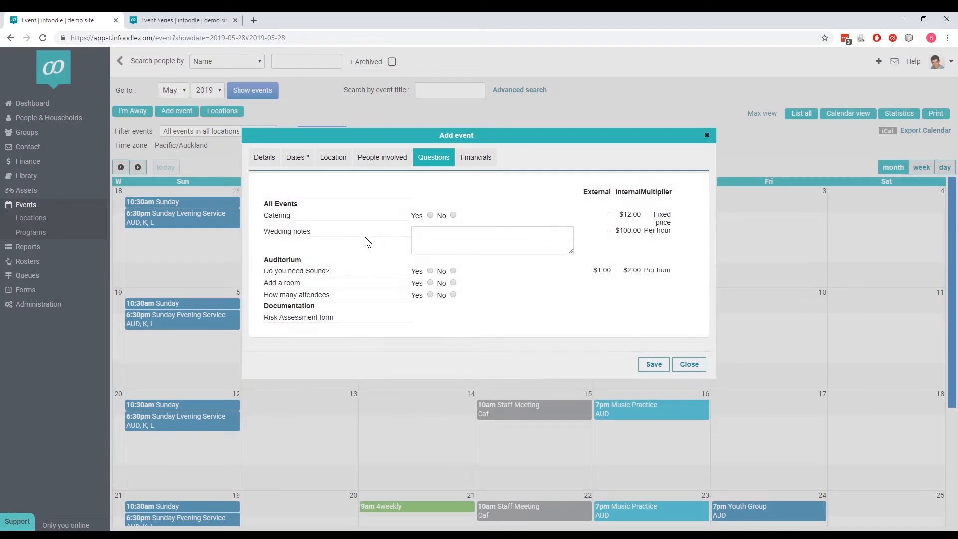
pyautogui.click(453, 215)
pyautogui.click(449, 247)
pyautogui.write('sdfs')
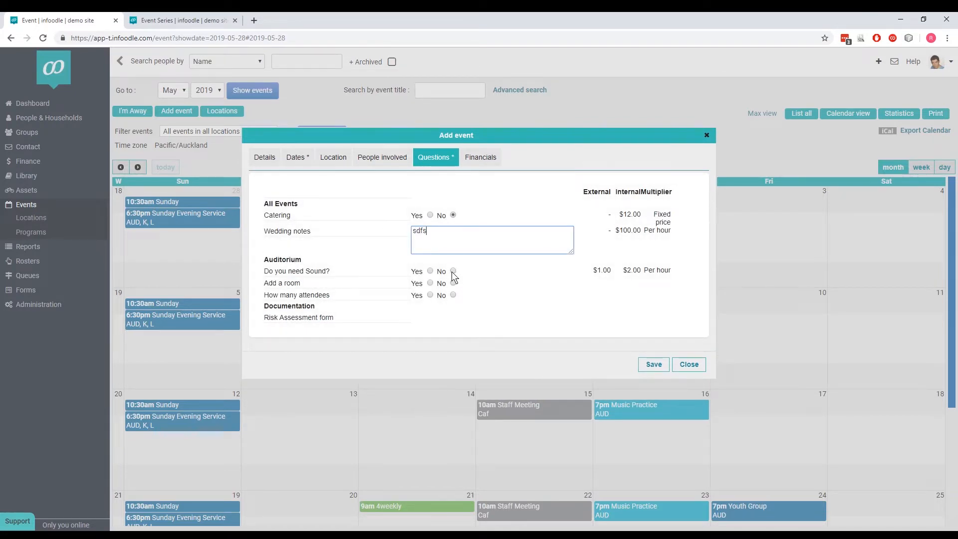
pyautogui.click(453, 271)
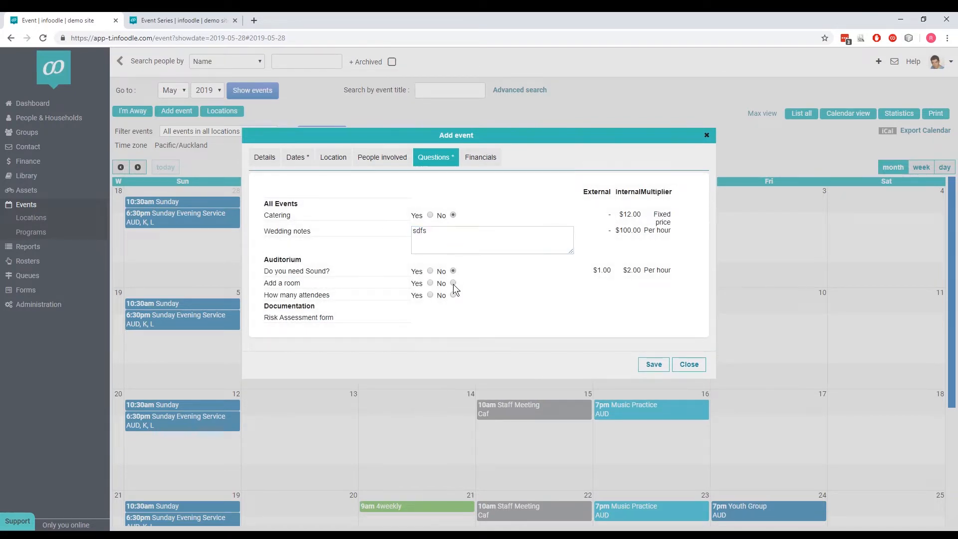
# Save the event and view it in the June 2019 calendar.
pyautogui.click(649, 365)
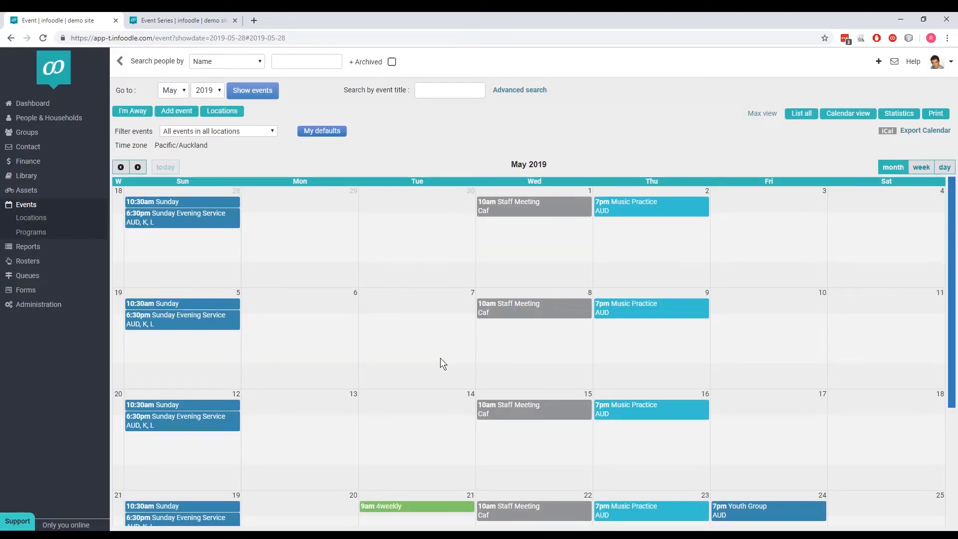
pyautogui.click(138, 168)
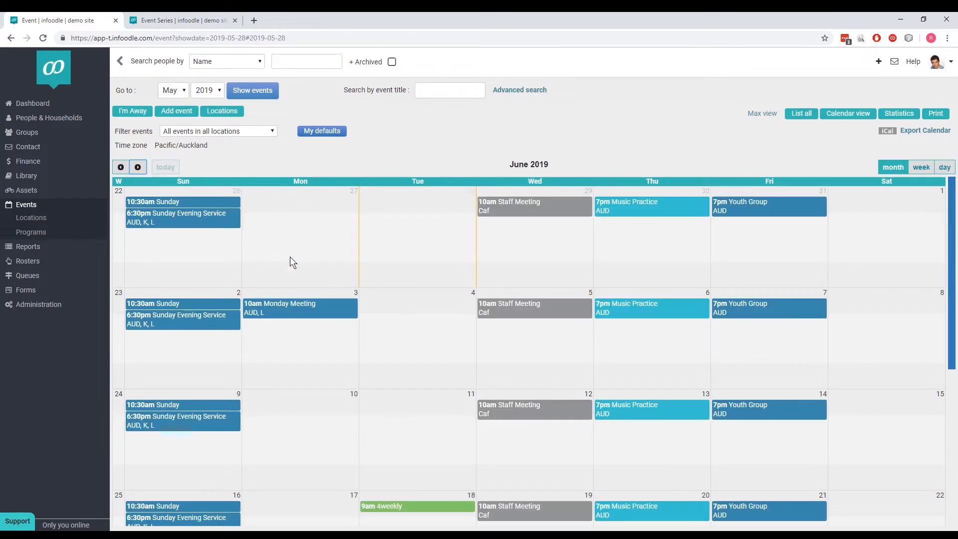
pyautogui.moveTo(309, 318)
# Open the Programs page and list the programs from 1/5/2019.
pyautogui.click(39, 233)
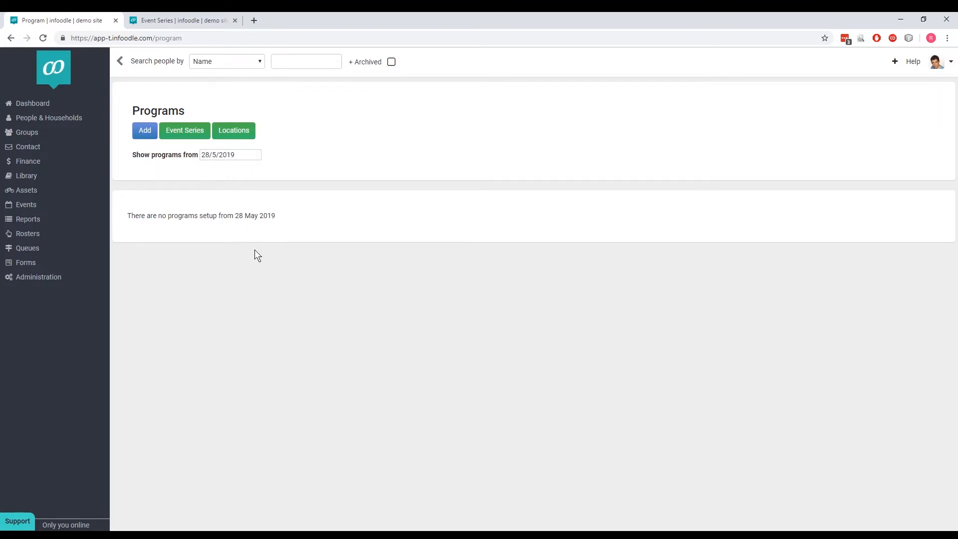
pyautogui.click(253, 150)
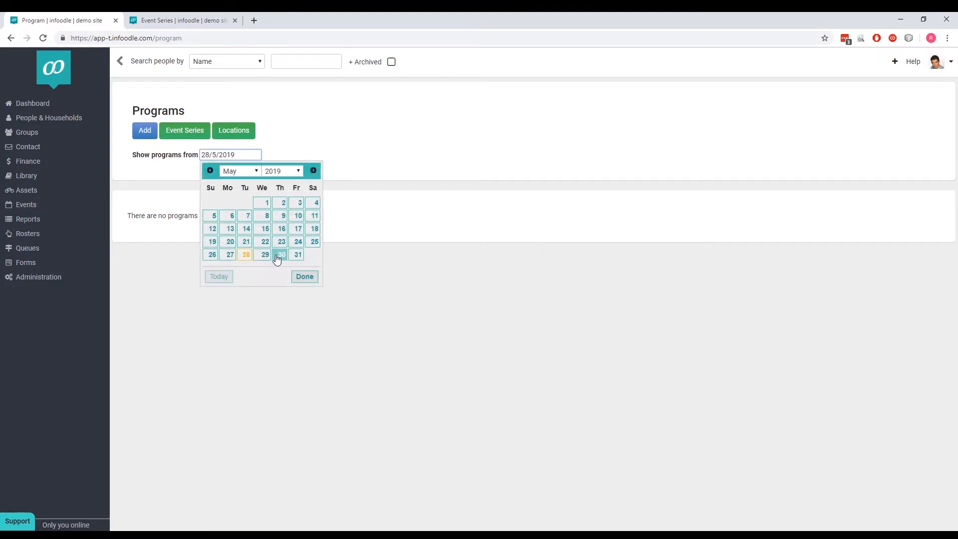
pyautogui.click(264, 204)
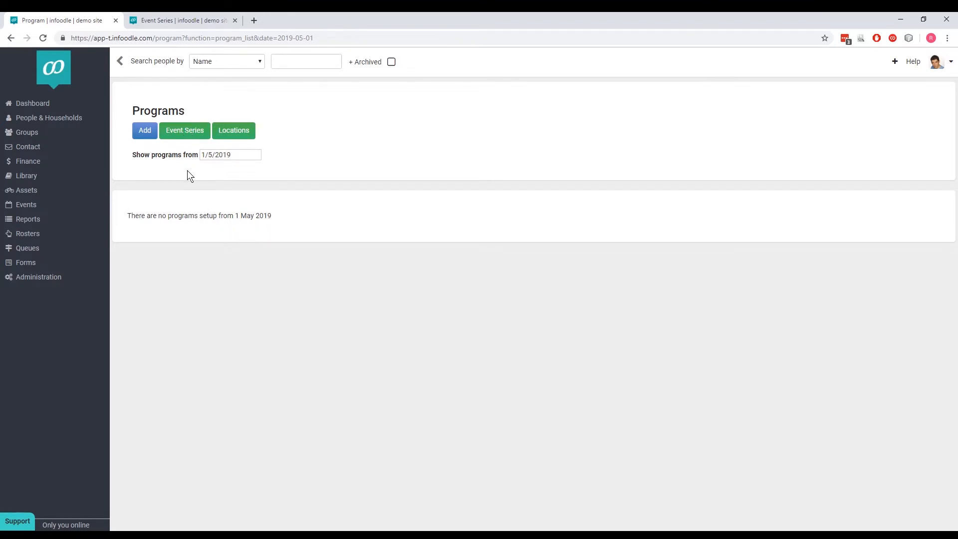
# Start a new event series and name it "Happy Monday".
pyautogui.click(186, 132)
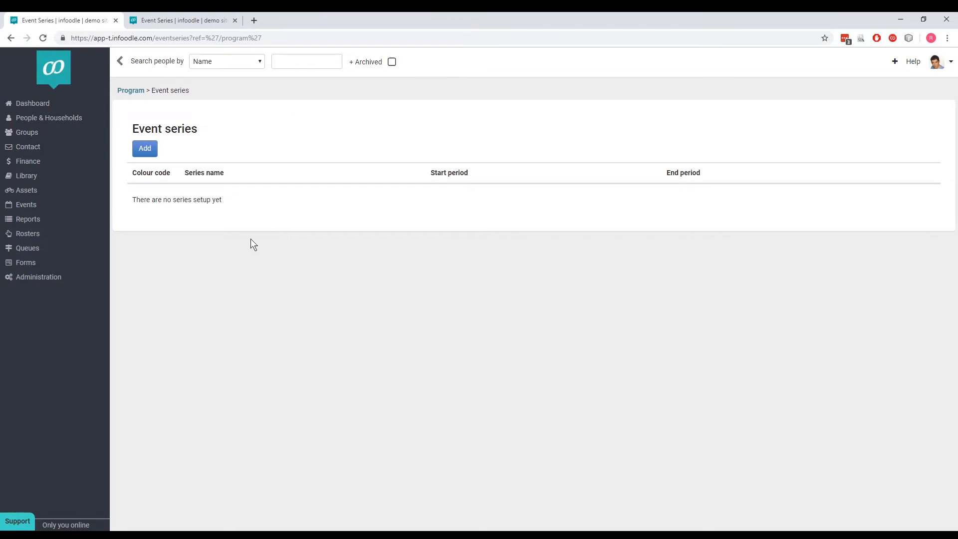
pyautogui.click(147, 148)
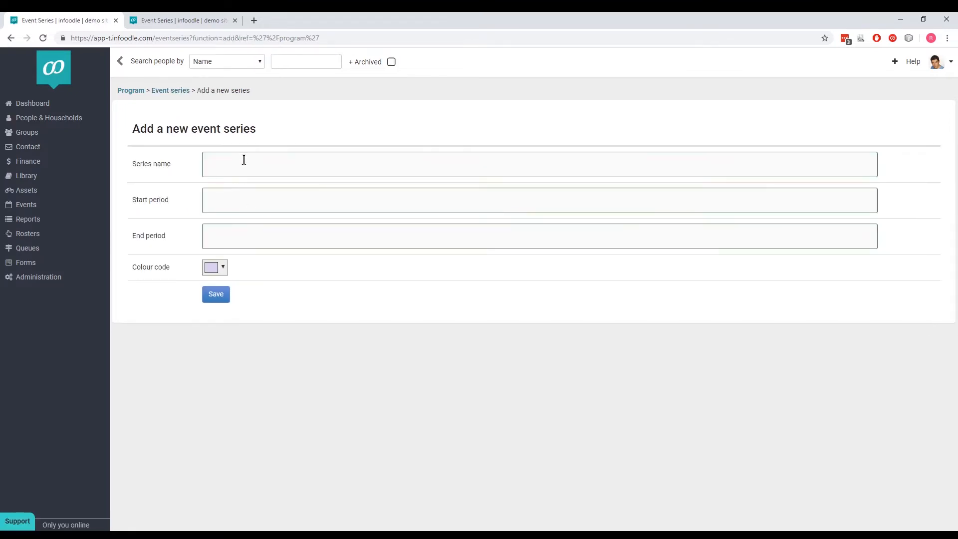
pyautogui.click(244, 159)
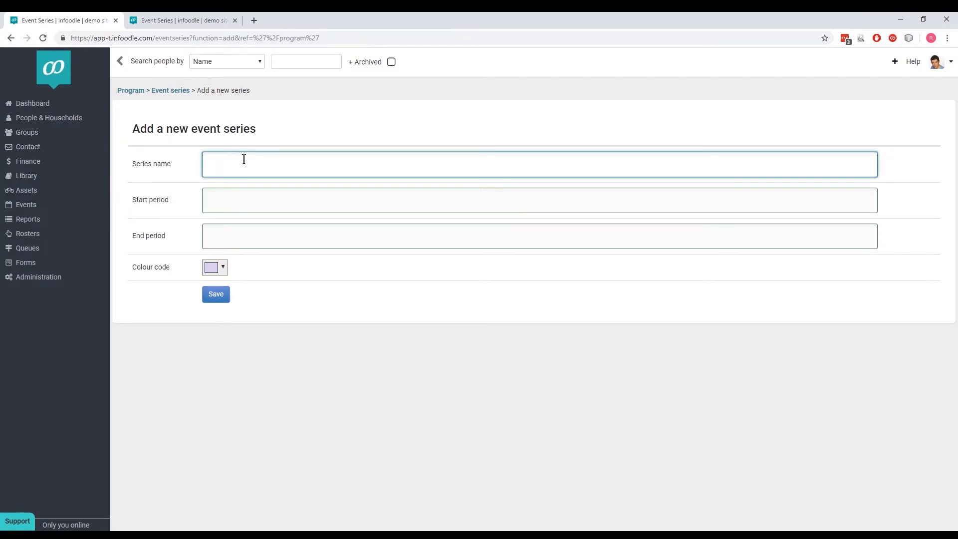
pyautogui.write('Happy Moday')
pyautogui.click(244, 159)
pyautogui.write('n')
pyautogui.press('Tab')
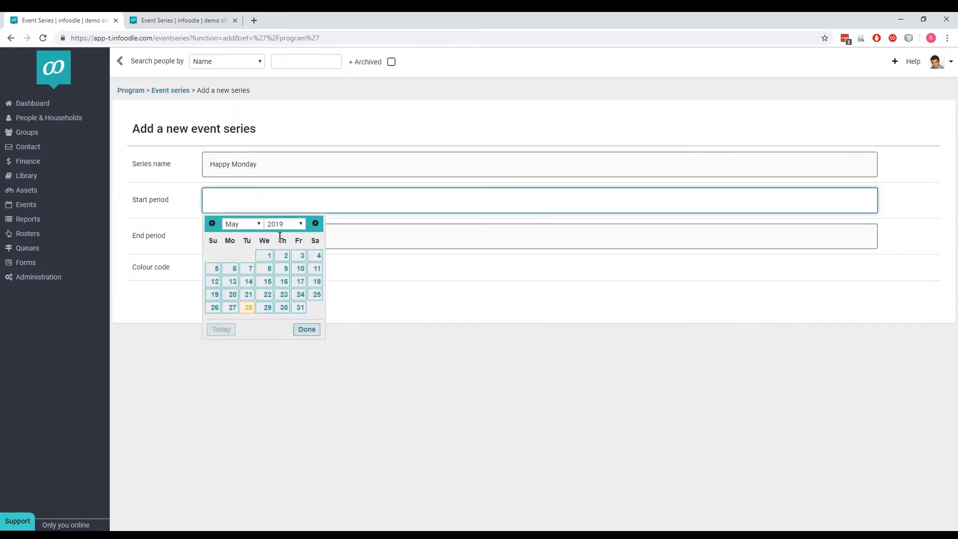
# Set the series' start period to 1/5/2019 and its end period to 31/7/2019.
pyautogui.click(268, 256)
pyautogui.click(267, 235)
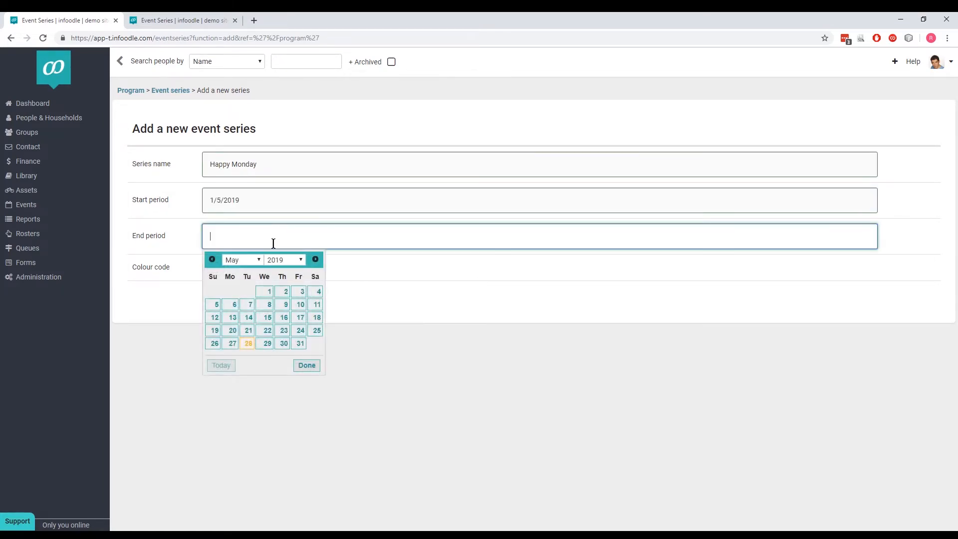
pyautogui.click(315, 261)
pyautogui.click(314, 261)
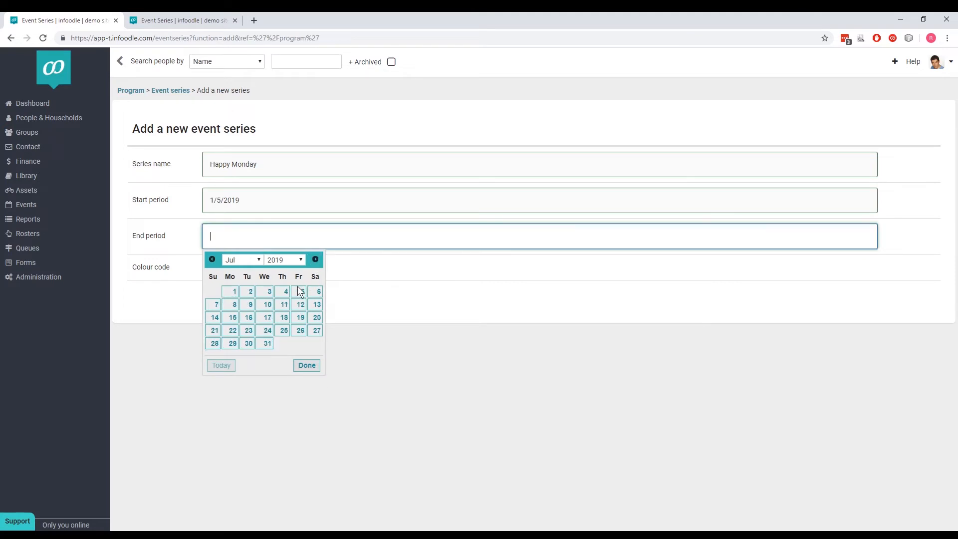
pyautogui.click(271, 342)
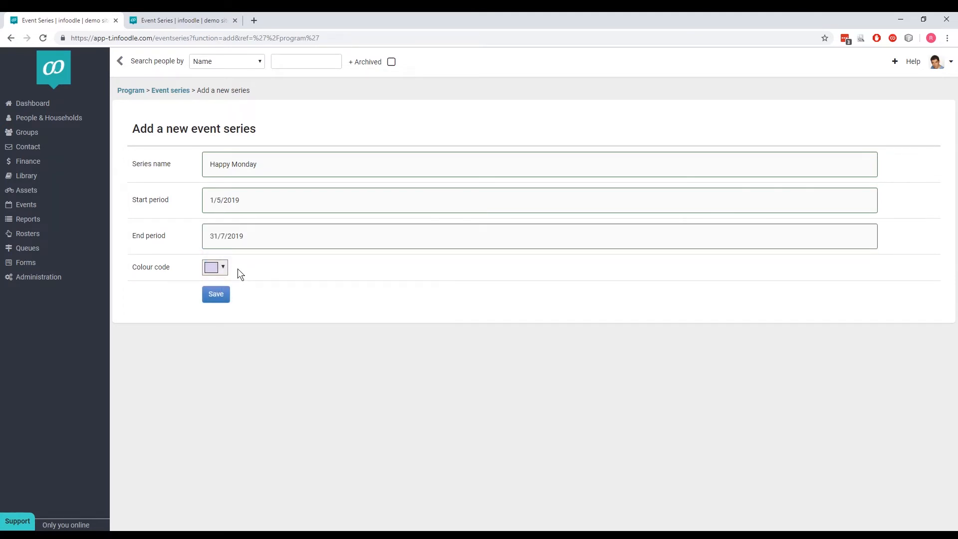
# Save the Happy Monday series with its default colour code and view the actions available for it.
pyautogui.click(222, 273)
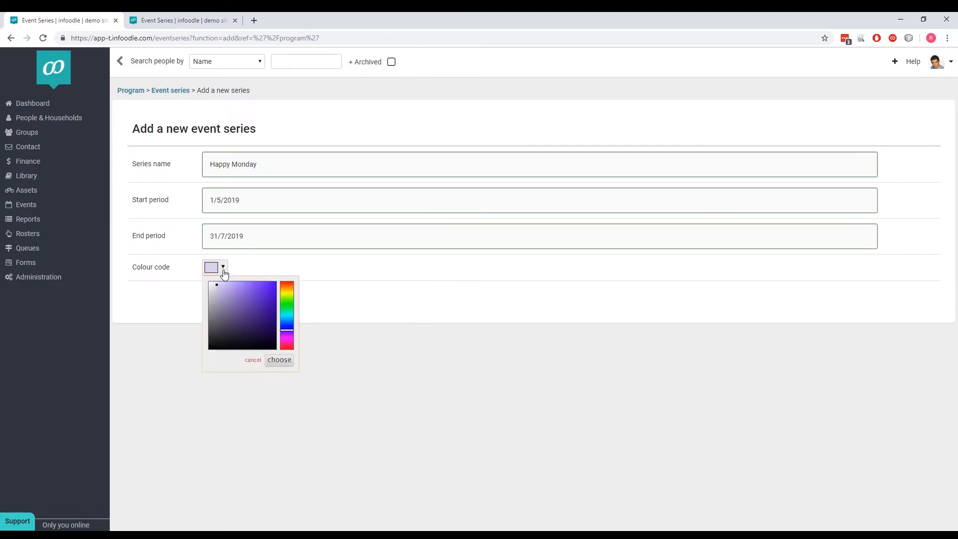
pyautogui.click(244, 266)
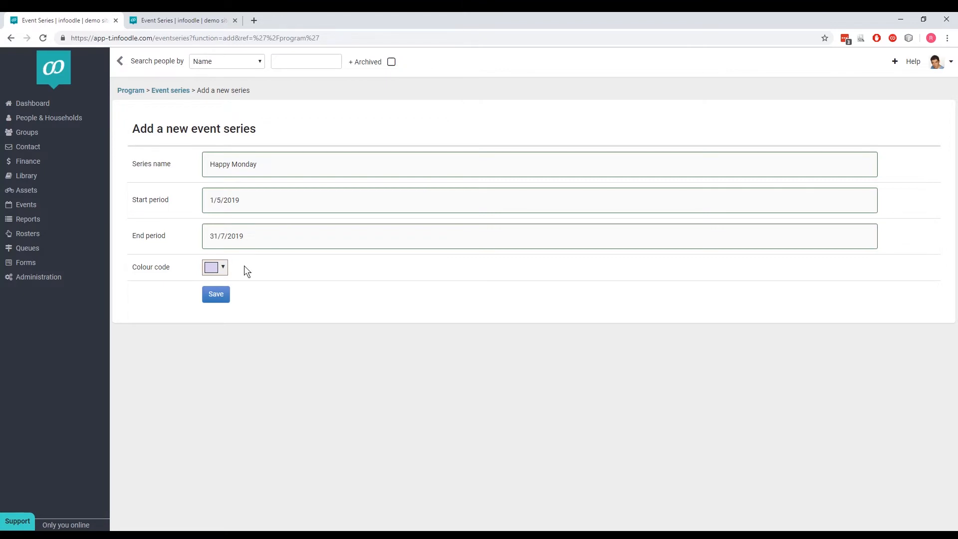
pyautogui.click(216, 299)
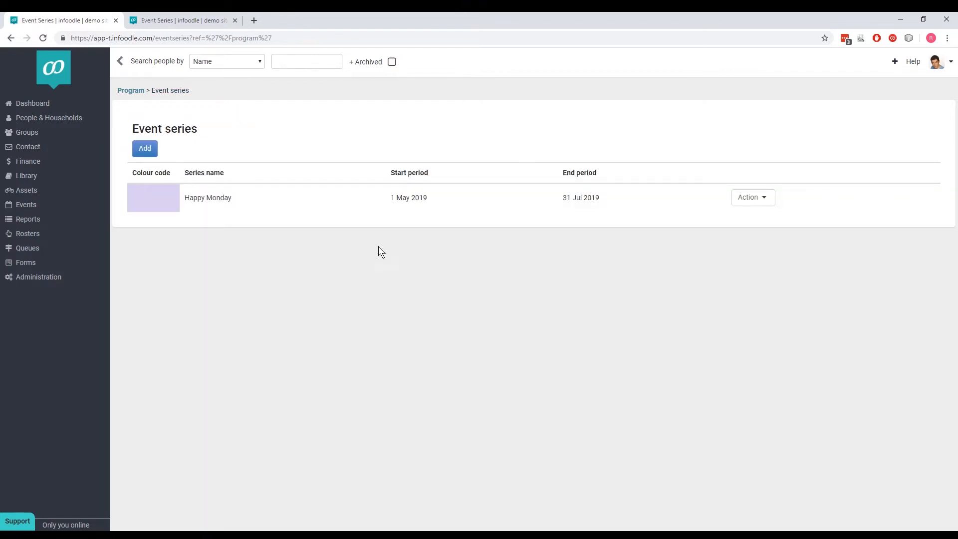
pyautogui.click(756, 202)
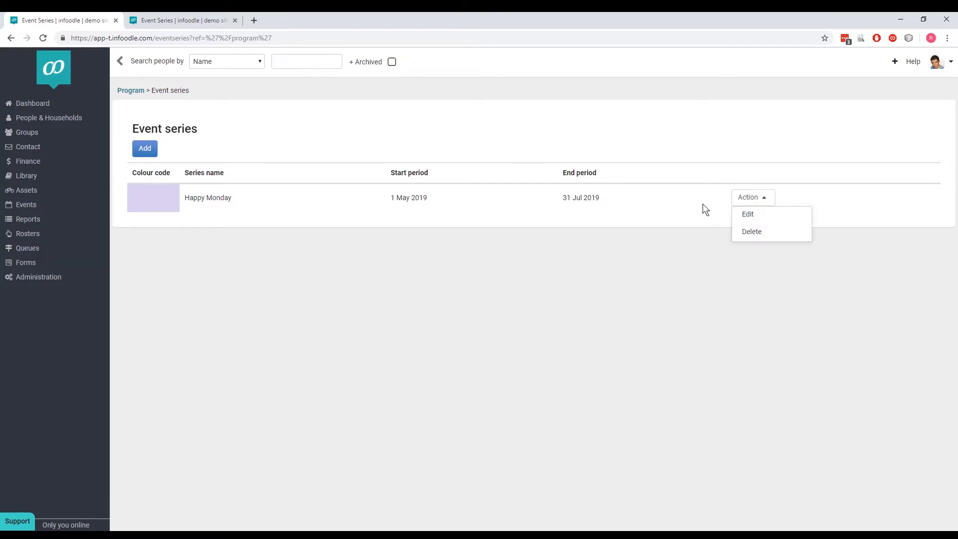
pyautogui.click(651, 199)
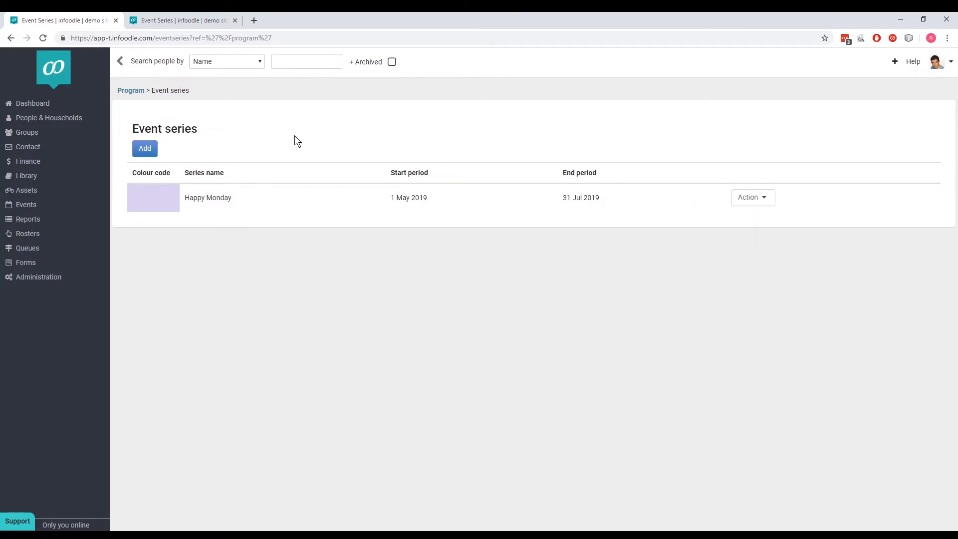
# Return to the programs list and create a new program dated 3/6/2019 for the Monday Meeting event.
pyautogui.click(131, 93)
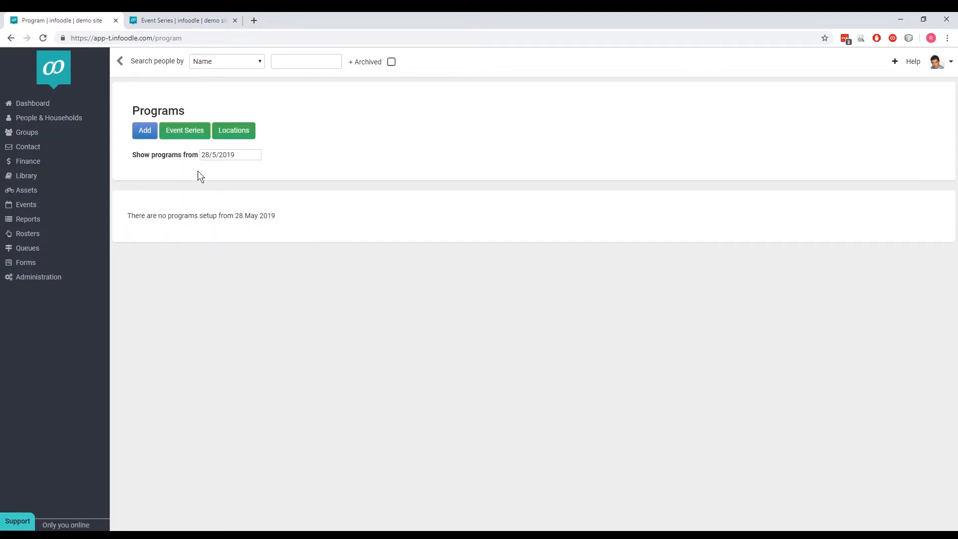
pyautogui.click(145, 131)
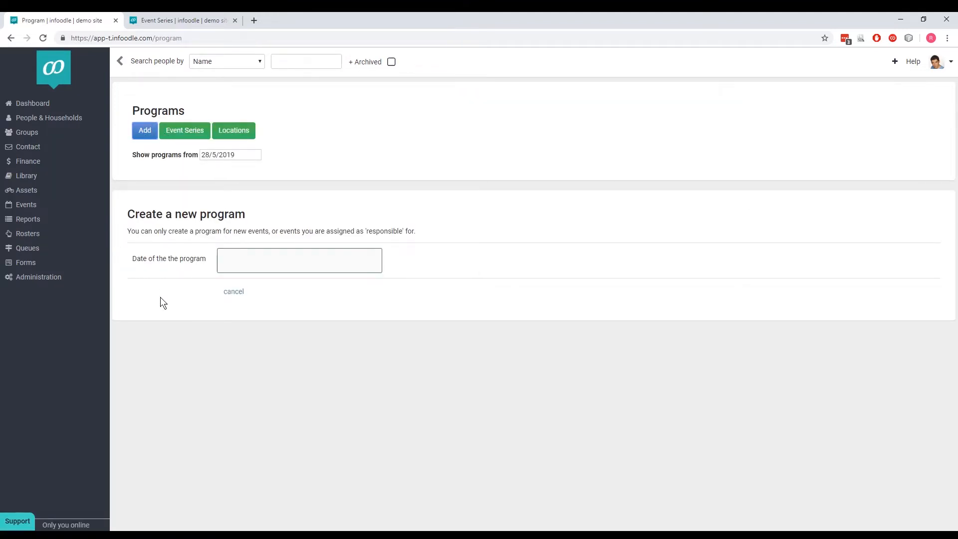
pyautogui.click(273, 261)
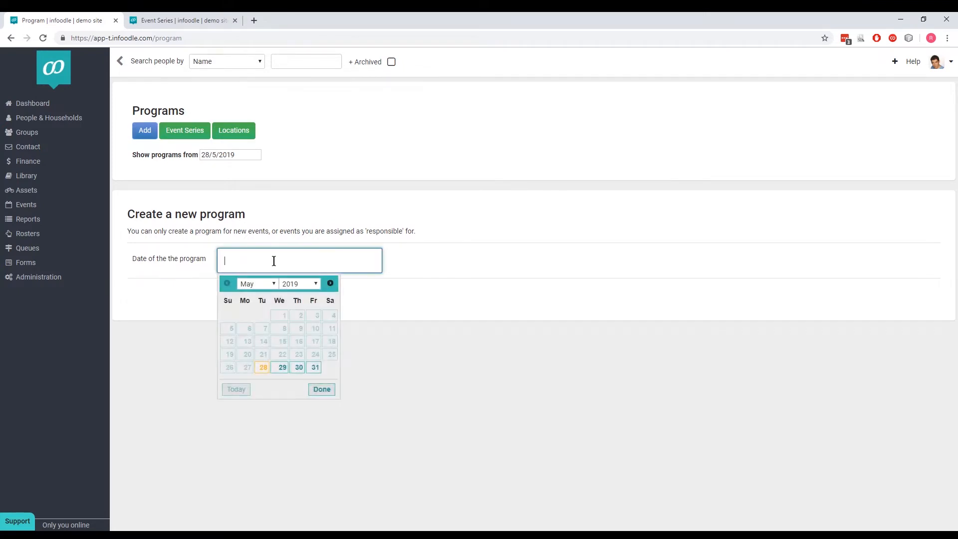
pyautogui.click(331, 283)
pyautogui.click(249, 332)
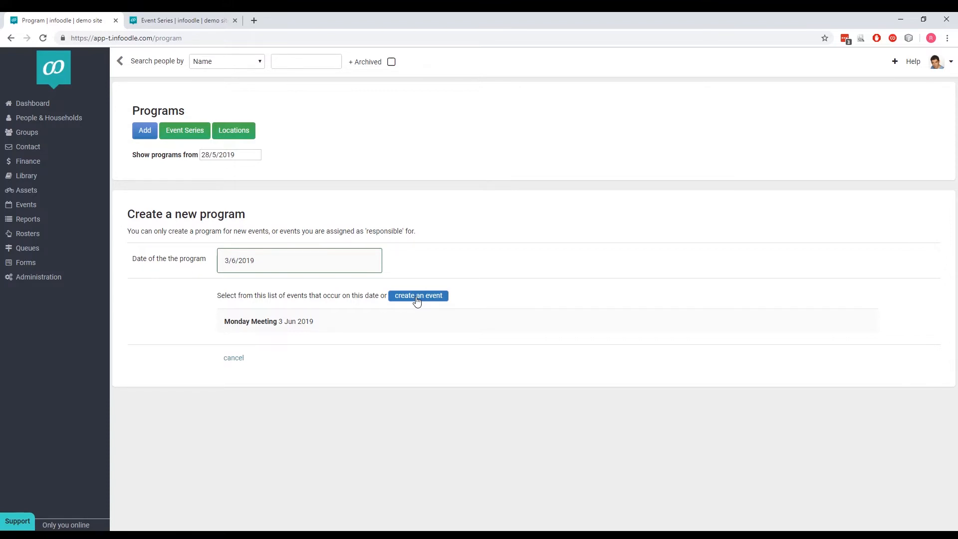
pyautogui.click(274, 325)
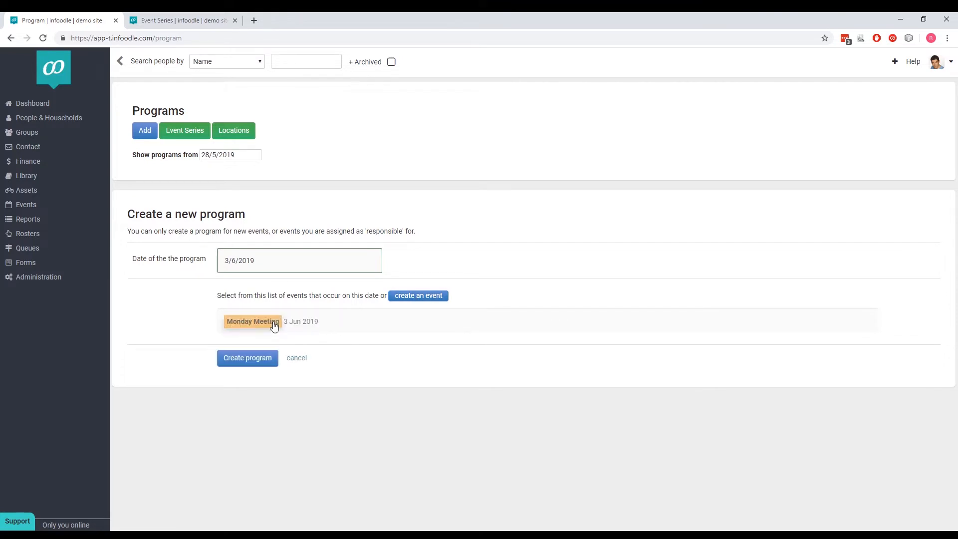
pyautogui.click(250, 359)
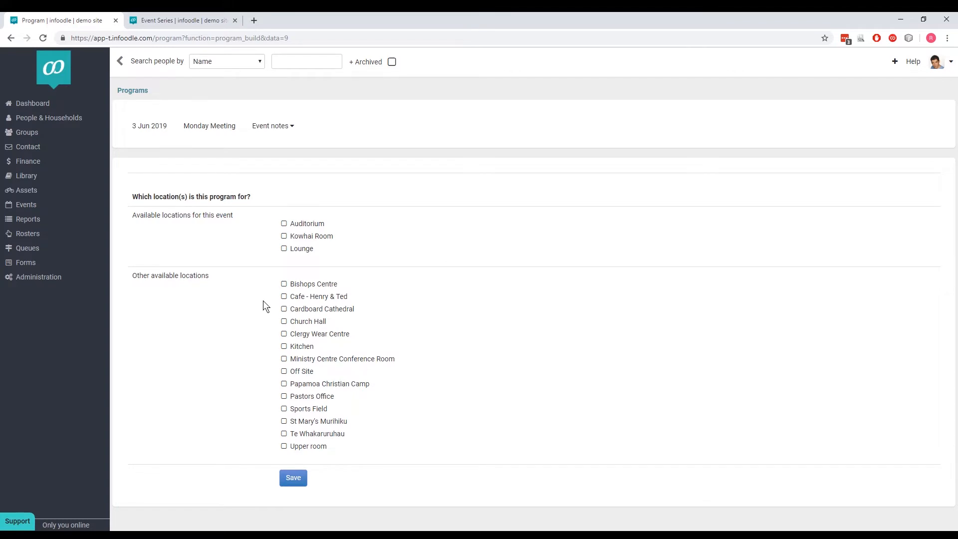
# Set the program's location to Auditorium and assign the program to the Happy Monday series.
pyautogui.click(284, 223)
pyautogui.click(294, 478)
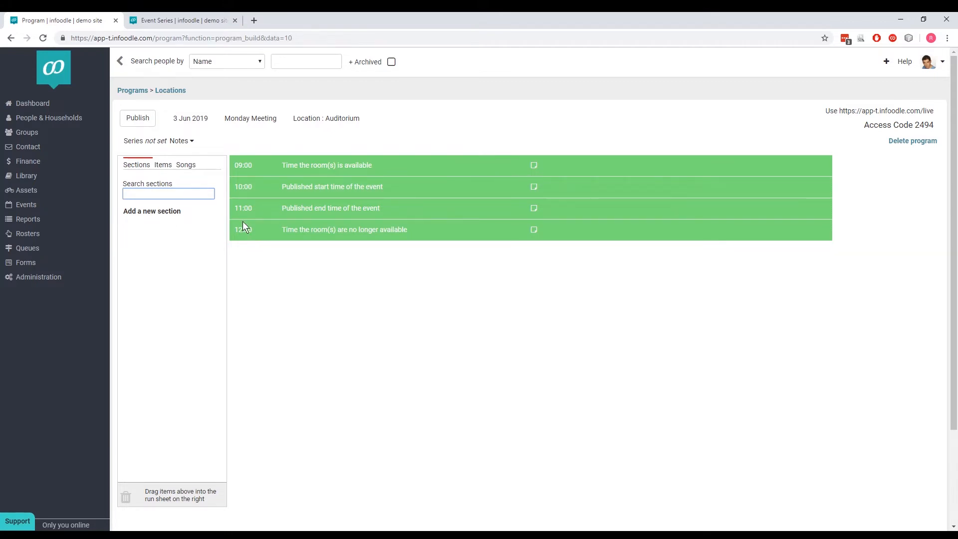
pyautogui.moveTo(153, 144)
pyautogui.click(158, 143)
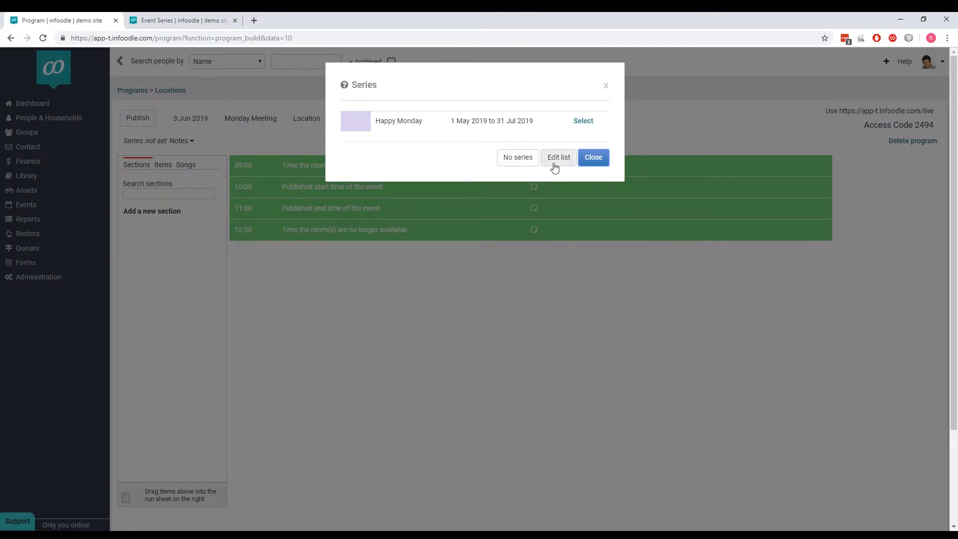
pyautogui.click(581, 122)
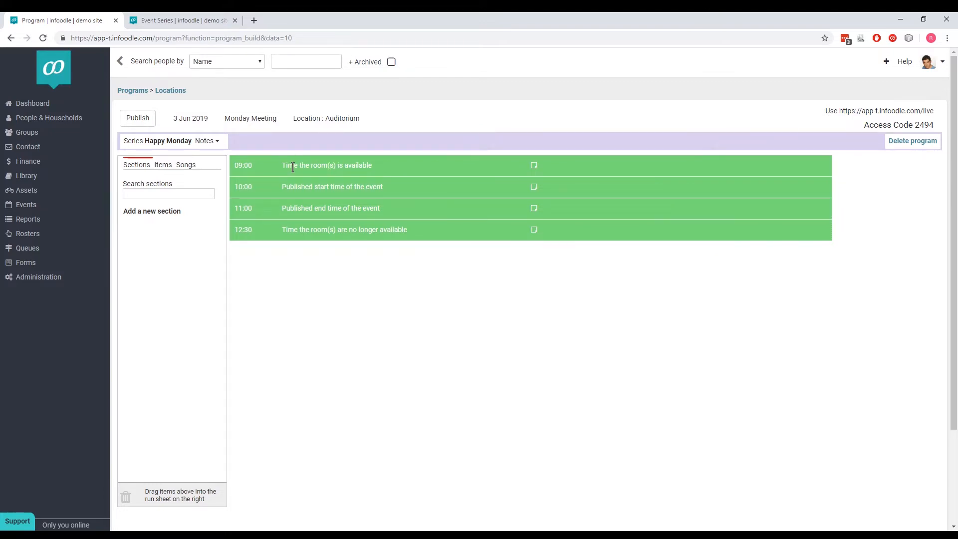
# Save the program note "Standard meeting with no surprises." and reopen the notes briefly to check them.
pyautogui.click(218, 143)
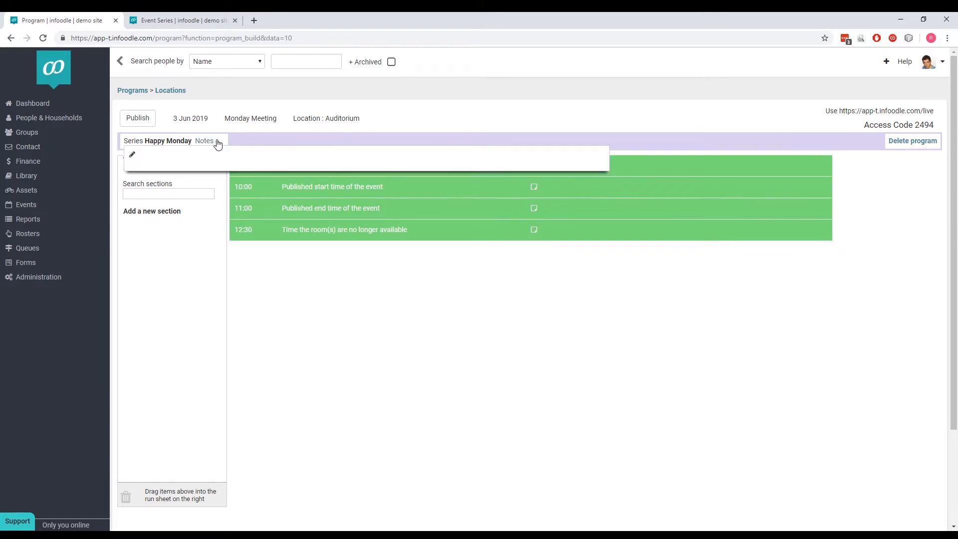
pyautogui.click(134, 157)
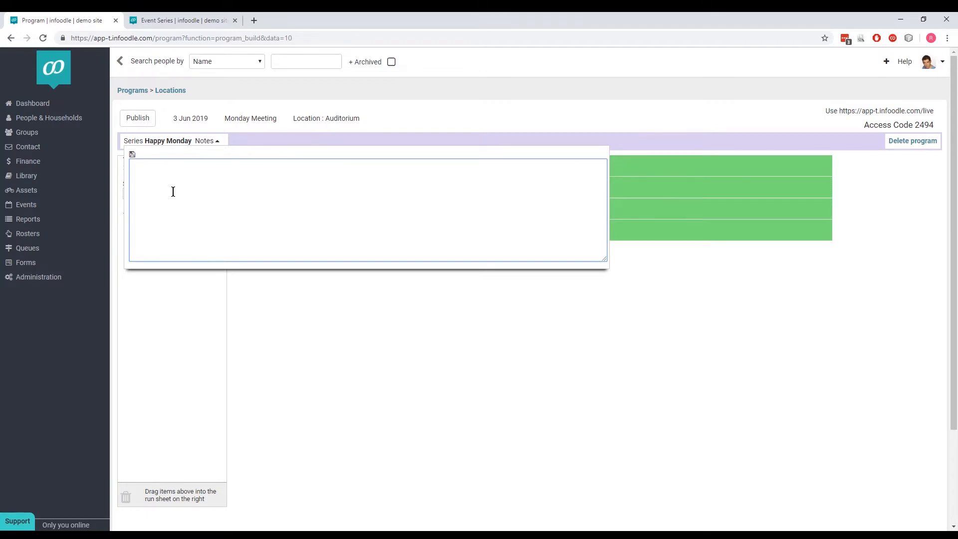
pyautogui.write('Standard meeting with no surprises.')
pyautogui.press('Return')
pyautogui.click(133, 157)
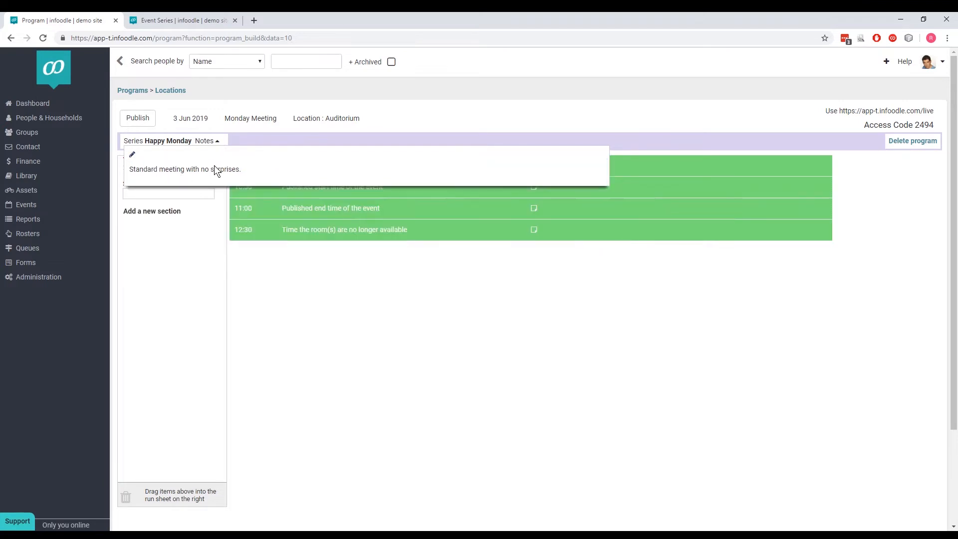
pyautogui.click(264, 286)
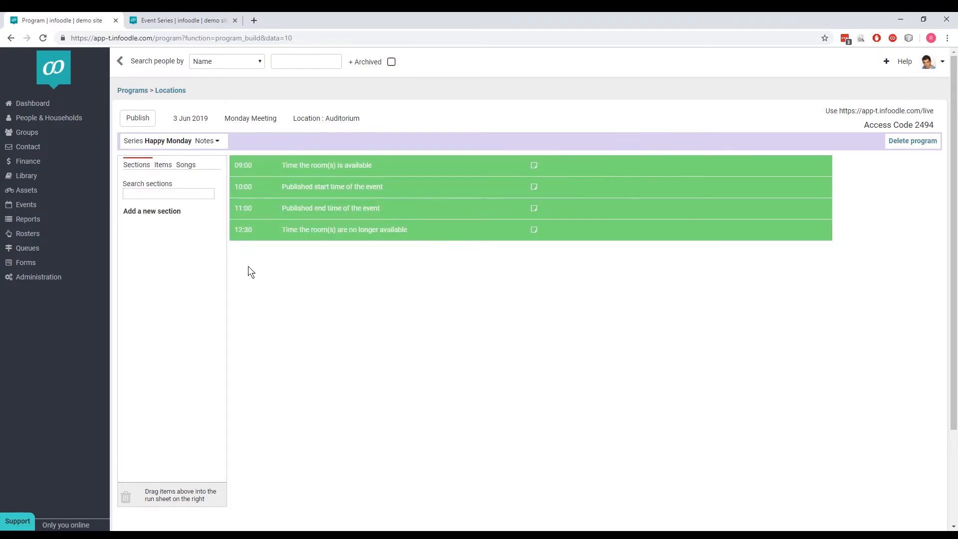
pyautogui.click(216, 143)
pyautogui.click(216, 143)
# Look through the items, songs and sections available for the run sheet, including the Setlist Songs.
pyautogui.click(165, 168)
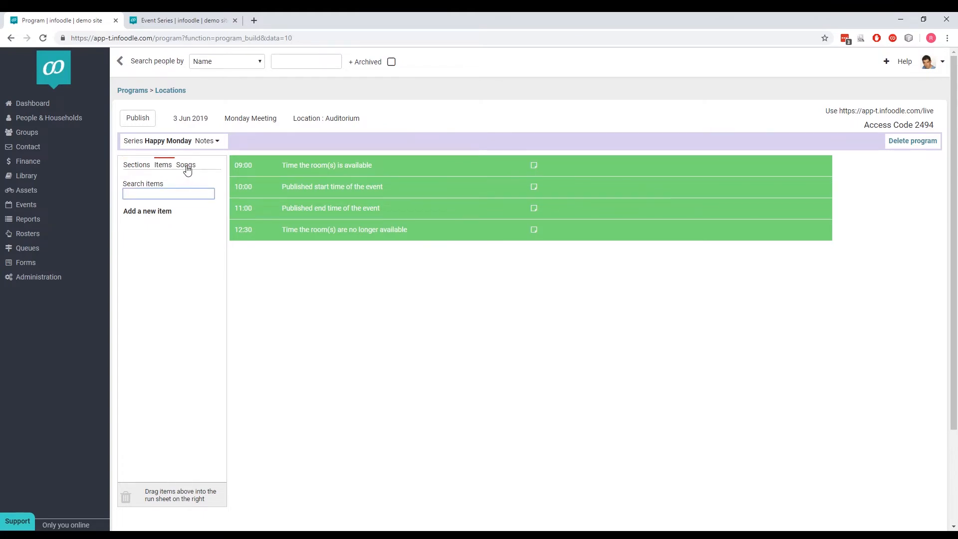
pyautogui.click(187, 170)
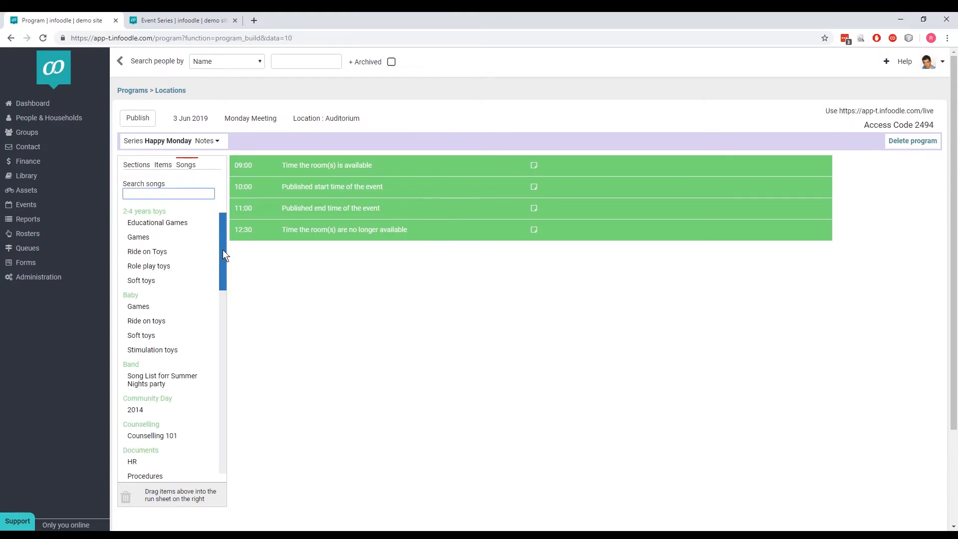
pyautogui.moveTo(222, 252); pyautogui.dragTo(224, 364)
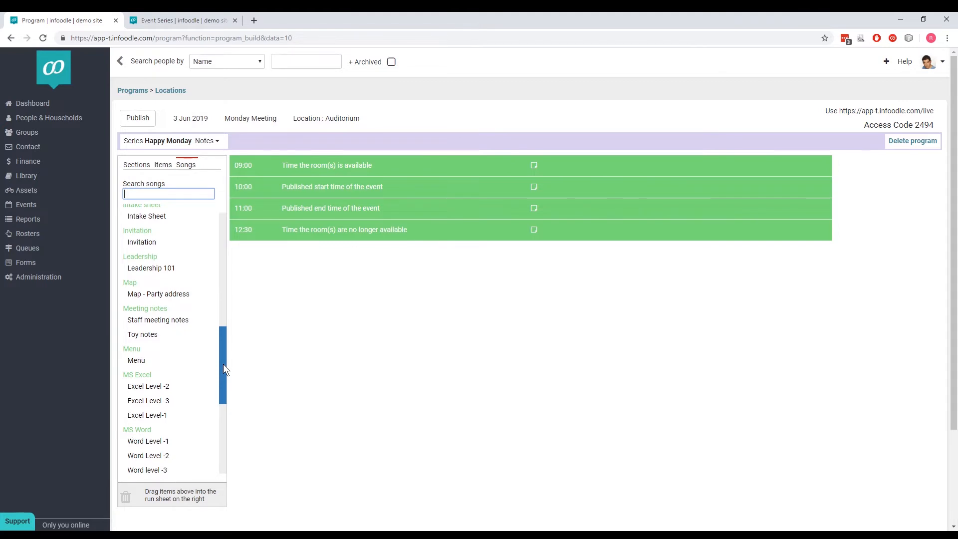
pyautogui.moveTo(223, 365); pyautogui.dragTo(211, 442)
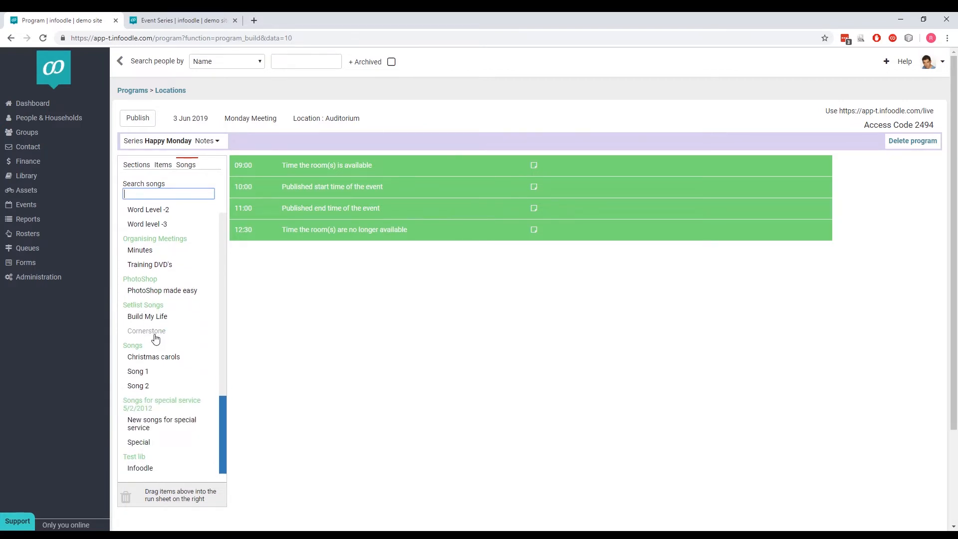
pyautogui.moveTo(222, 409); pyautogui.dragTo(215, 223)
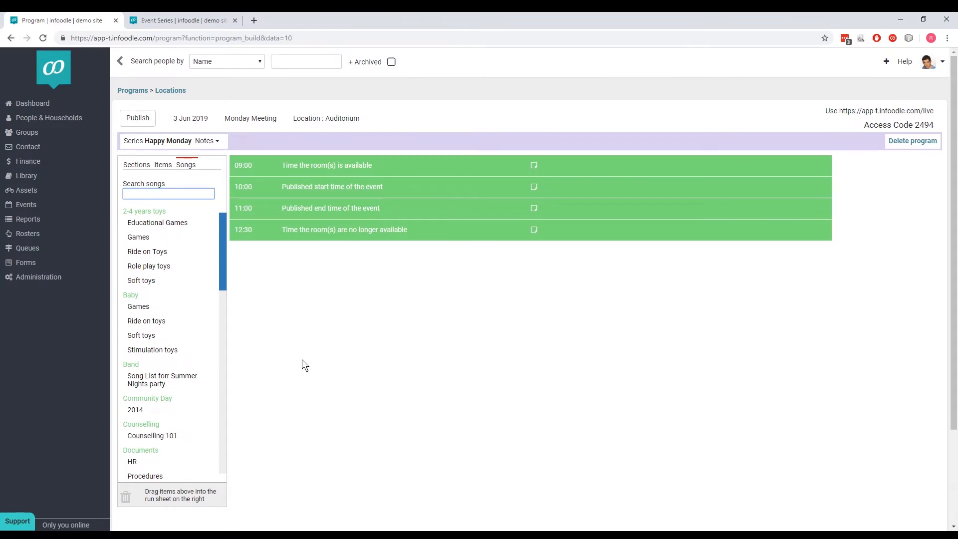
pyautogui.click(137, 165)
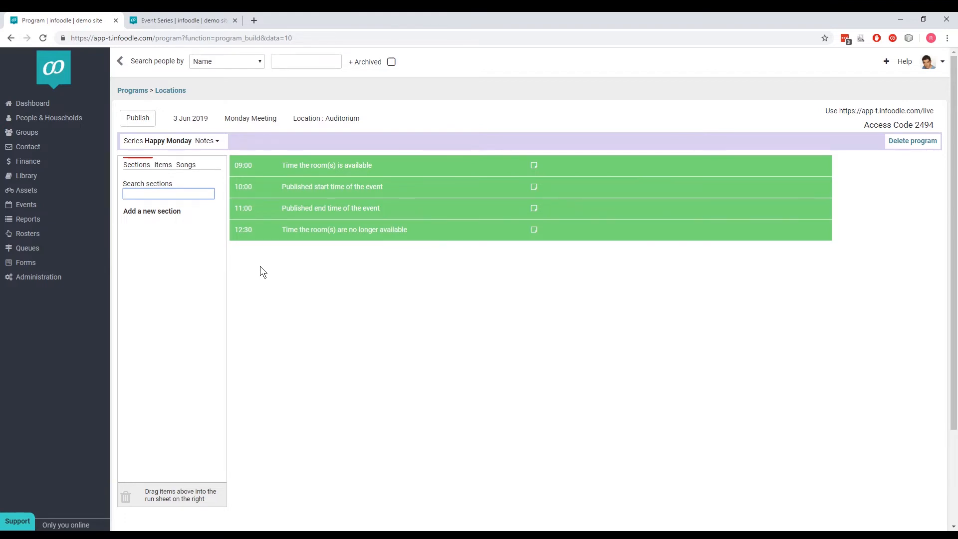
# Add a new 30-minute item "Music Practice" to the run sheet directly after the 09:00 room-available row.
pyautogui.click(160, 165)
pyautogui.moveTo(155, 215); pyautogui.dragTo(284, 153)
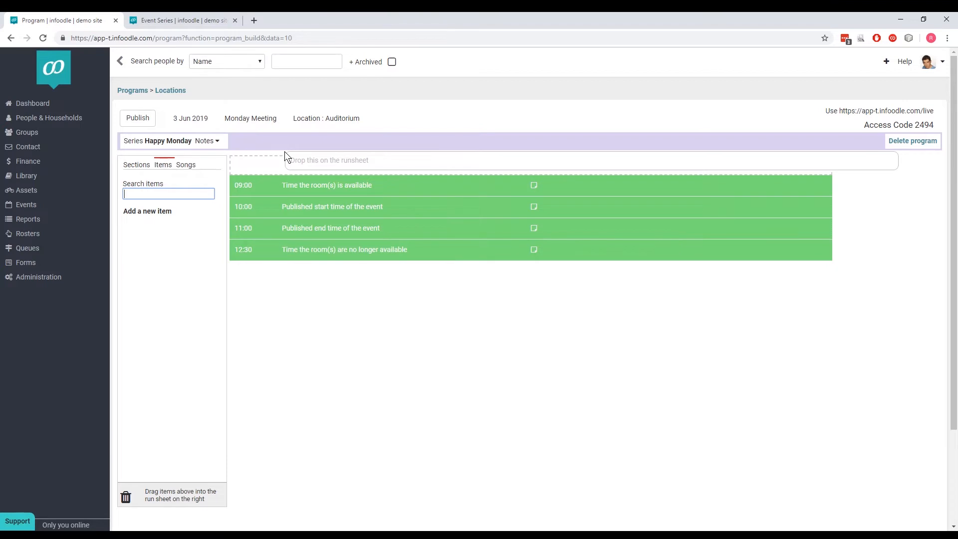
pyautogui.moveTo(285, 151); pyautogui.dragTo(296, 184)
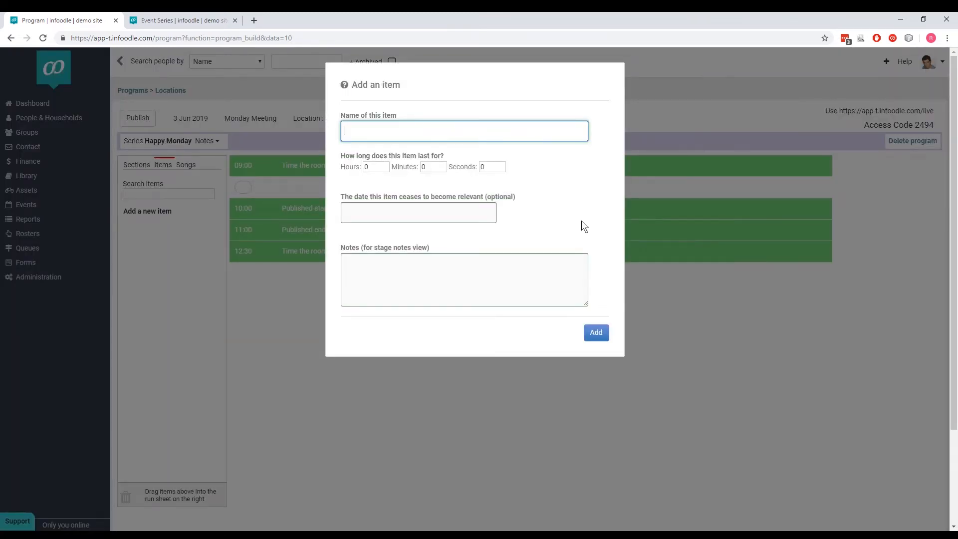
pyautogui.write('Music Practice')
pyautogui.press('Tab')
pyautogui.press('Tab')
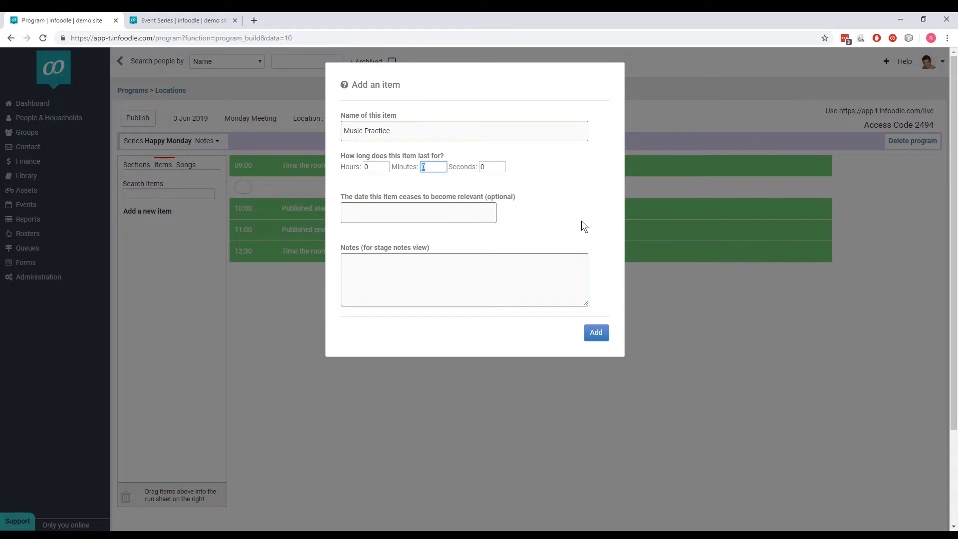
pyautogui.write('30')
pyautogui.press('Tab')
pyautogui.click(597, 341)
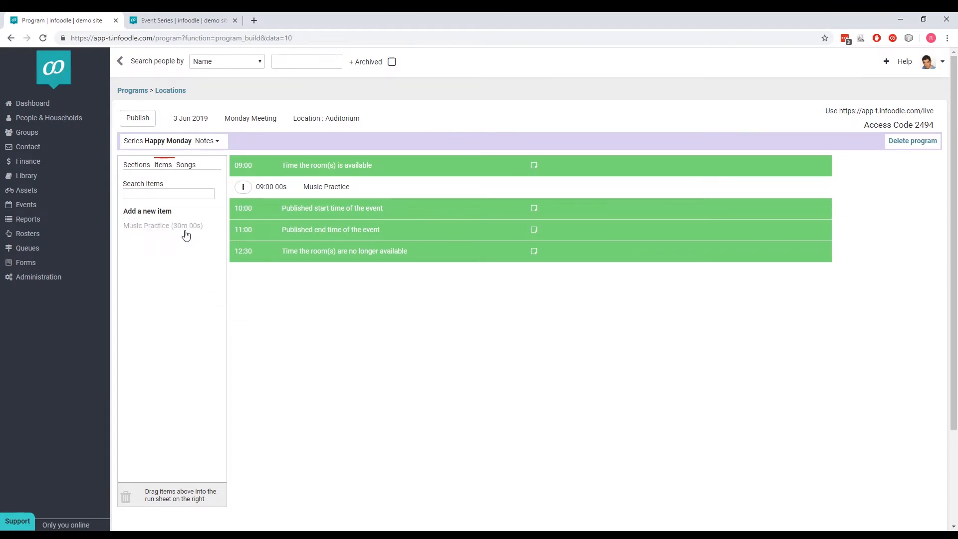
# Add a new 10-minute item "Sound & Mic Check" to the run sheet below Music Practice.
pyautogui.moveTo(178, 227); pyautogui.dragTo(257, 204)
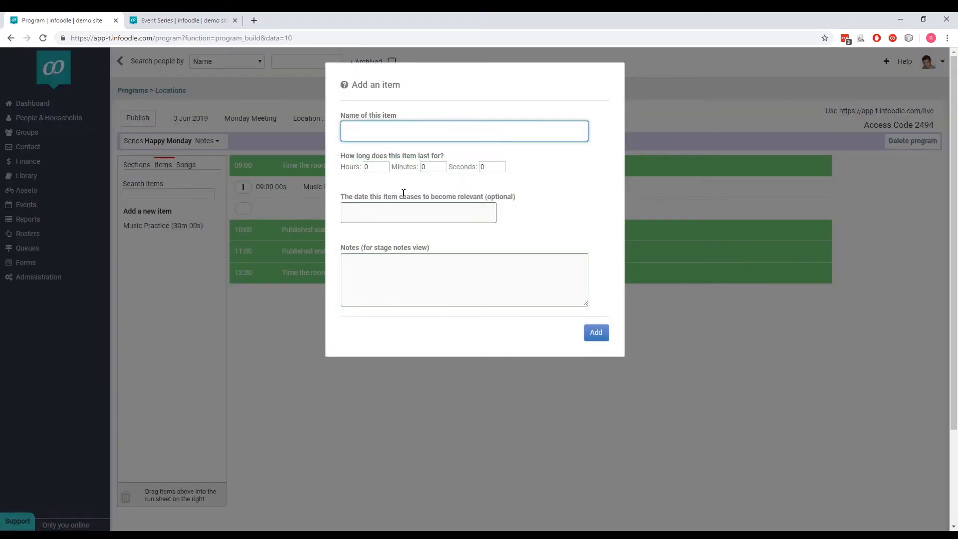
pyautogui.write('Sound & Mic Check')
pyautogui.press('Tab')
pyautogui.press('Tab')
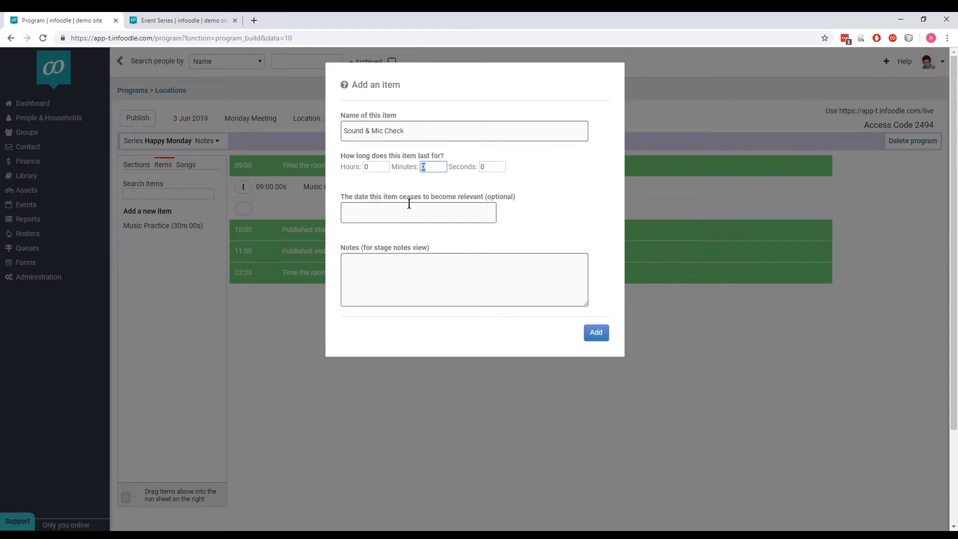
pyautogui.press('Tab')
pyautogui.click(596, 333)
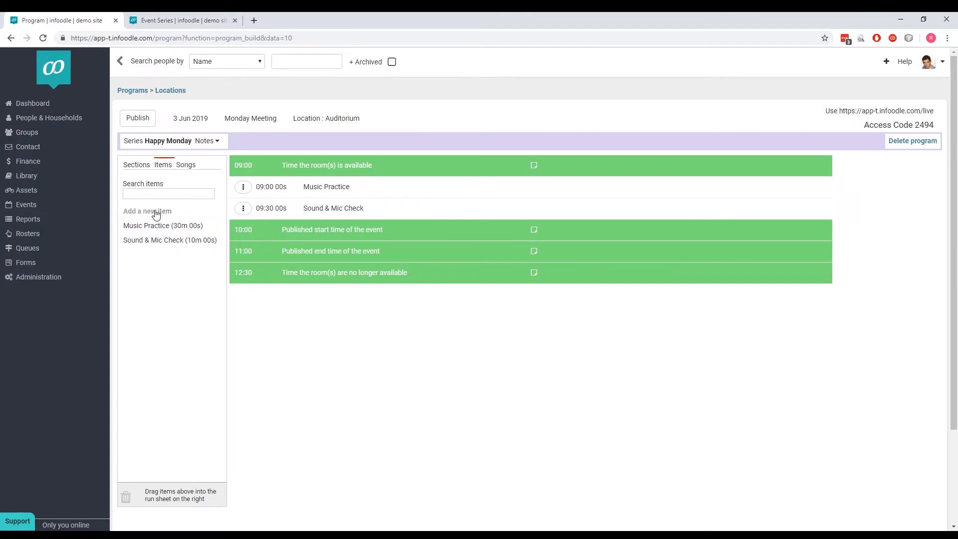
# Add a new 20-minute item "Data & Light Check" to the run sheet below Sound & Mic Check.
pyautogui.moveTo(156, 213); pyautogui.dragTo(277, 235)
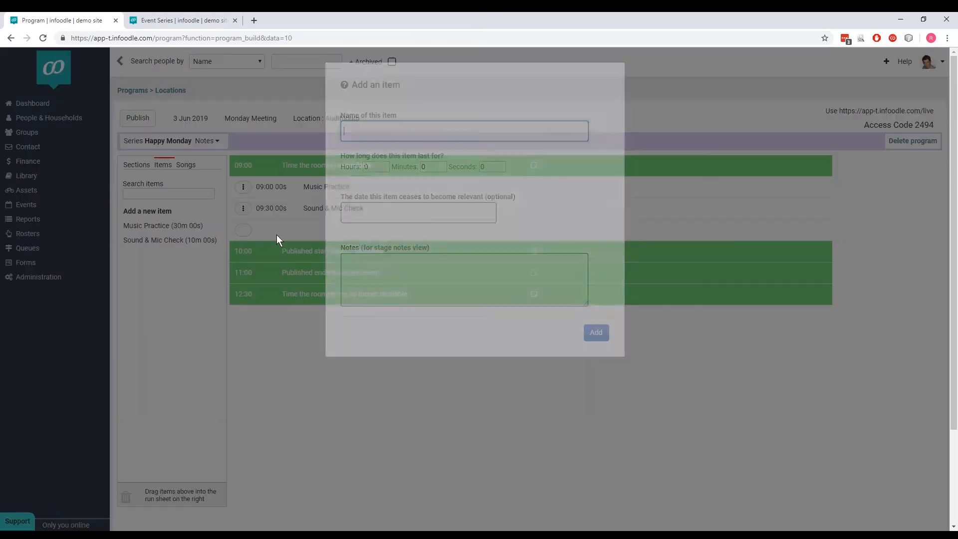
pyautogui.write('Da')
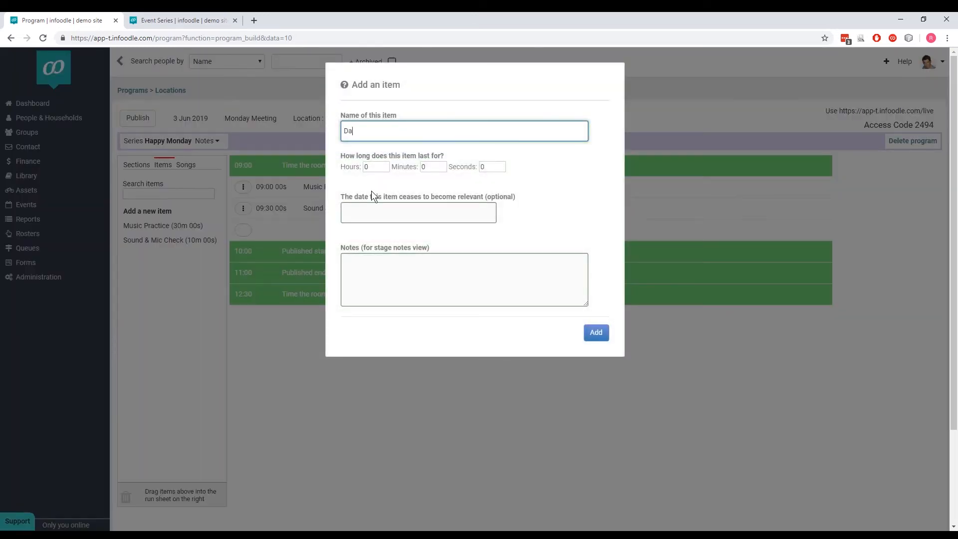
pyautogui.write('ta & Light Check')
pyautogui.click(596, 332)
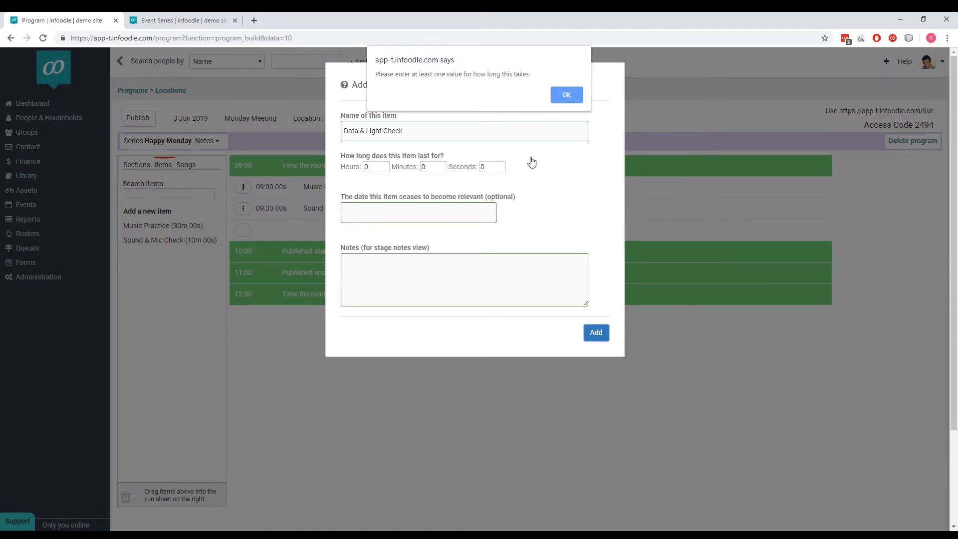
pyautogui.click(567, 94)
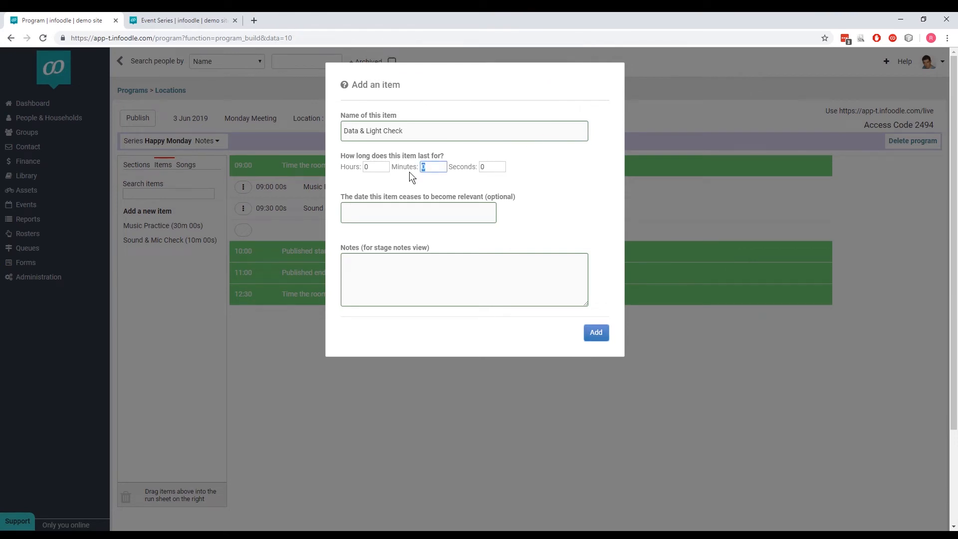
pyautogui.press('Tab')
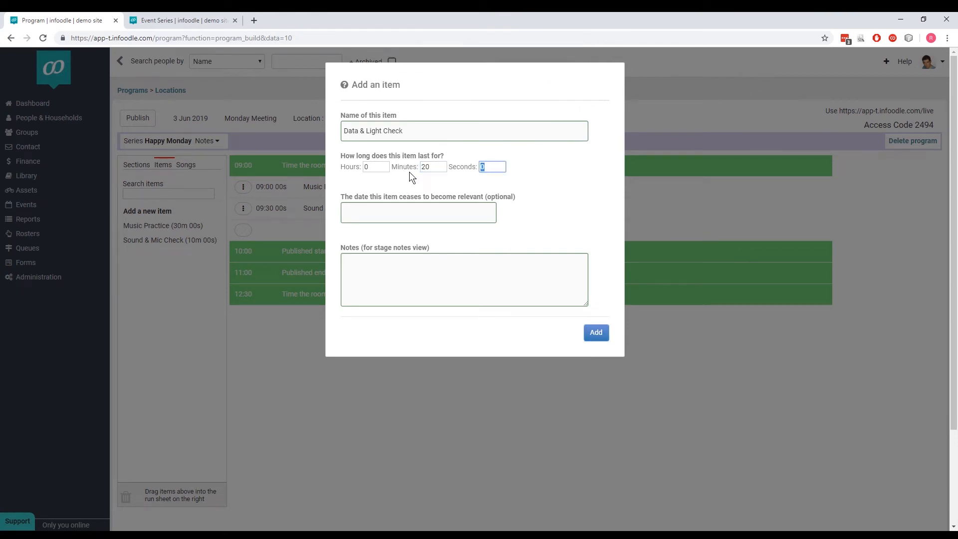
pyautogui.click(596, 335)
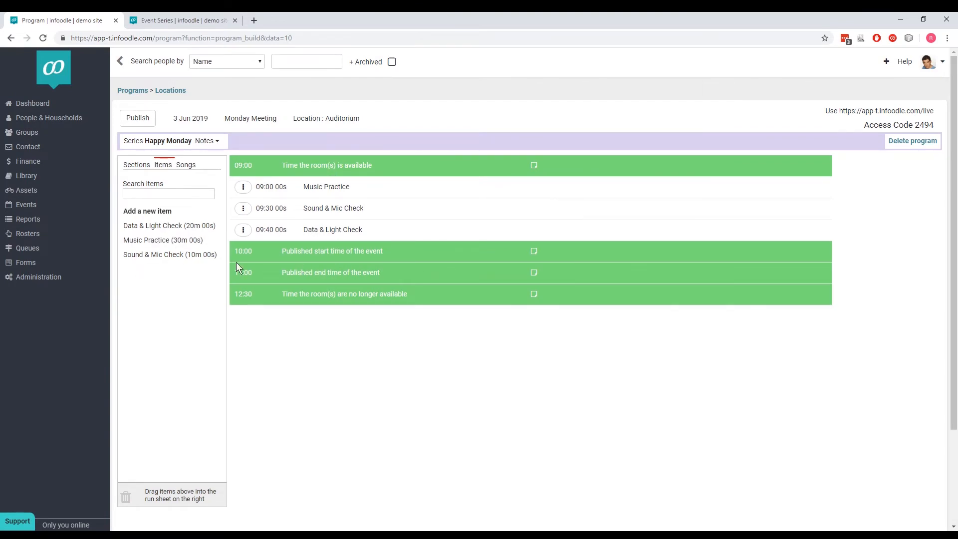
# Swap Sound & Mic Check with Data & Light Check and restore their order, viewing the options for the Data & Light Check row.
pyautogui.click(243, 232)
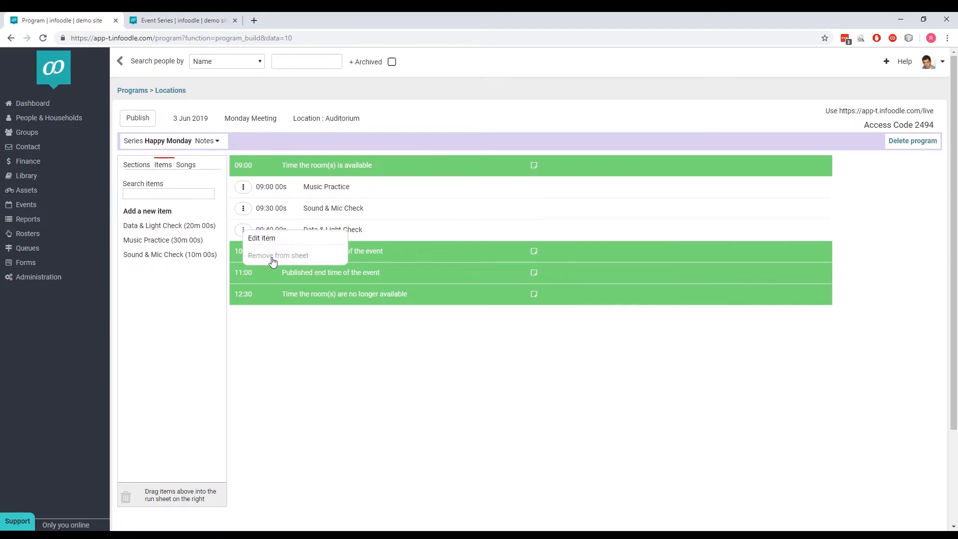
pyautogui.click(291, 341)
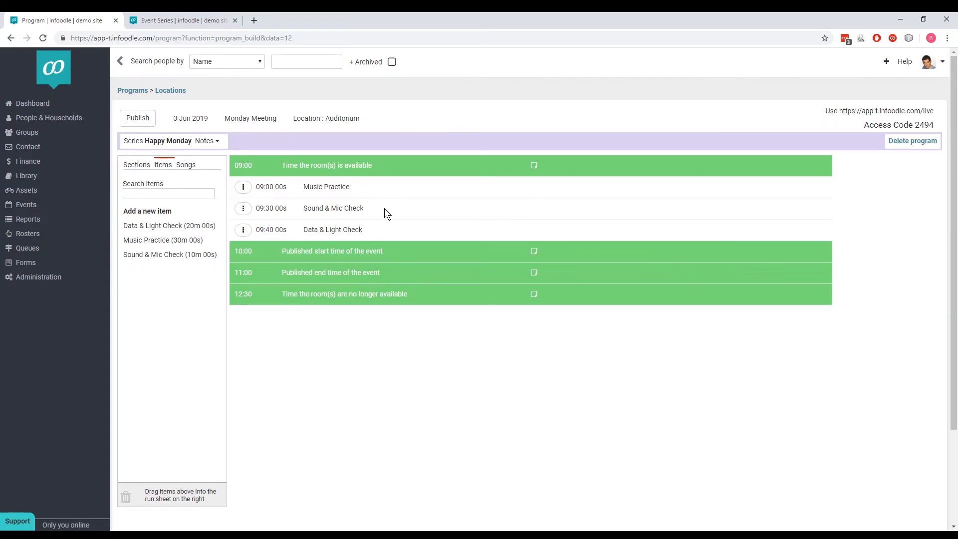
pyautogui.moveTo(385, 208); pyautogui.dragTo(387, 232)
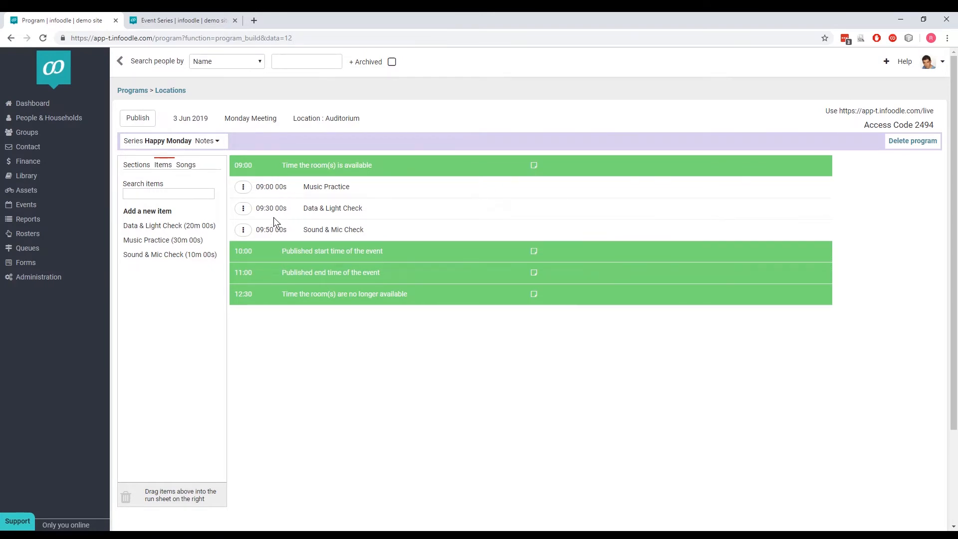
pyautogui.moveTo(398, 207); pyautogui.dragTo(403, 231)
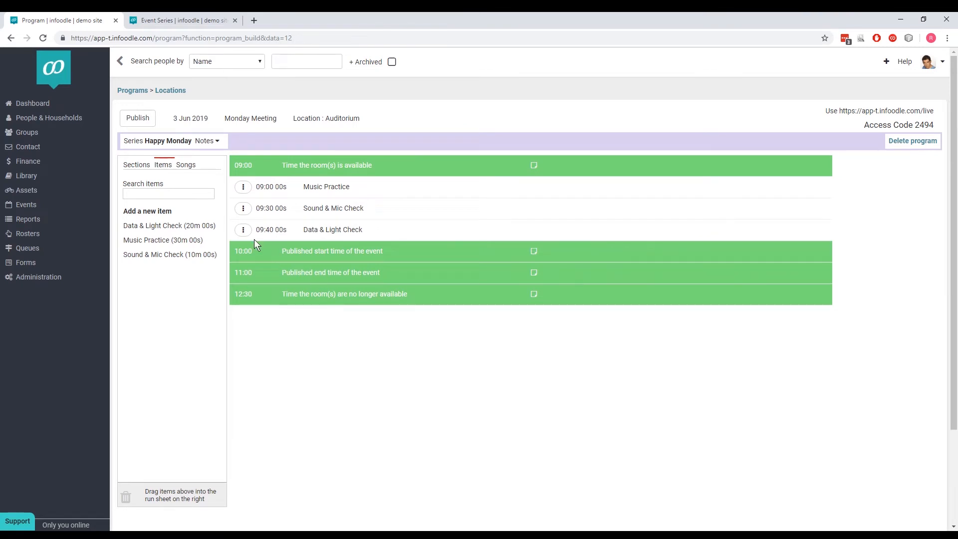
pyautogui.click(243, 229)
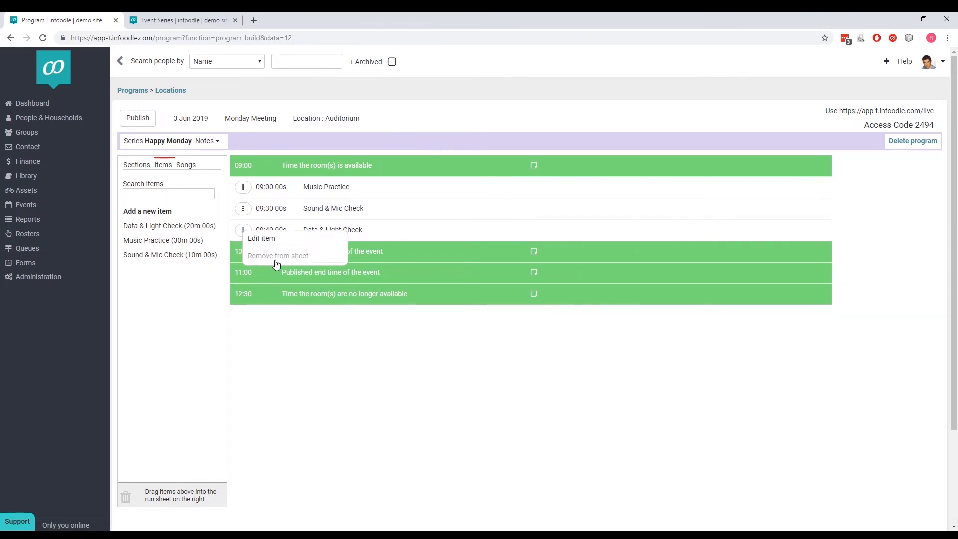
pyautogui.click(319, 352)
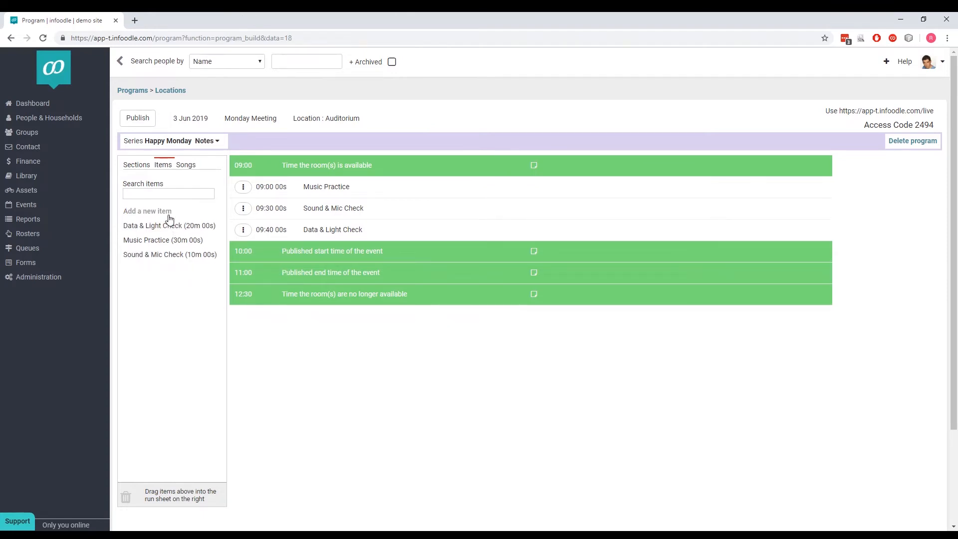
# Add a new 2-minute item "Welcome Message" to the run sheet directly after the 10:00 published start time.
pyautogui.moveTo(166, 225); pyautogui.dragTo(247, 264)
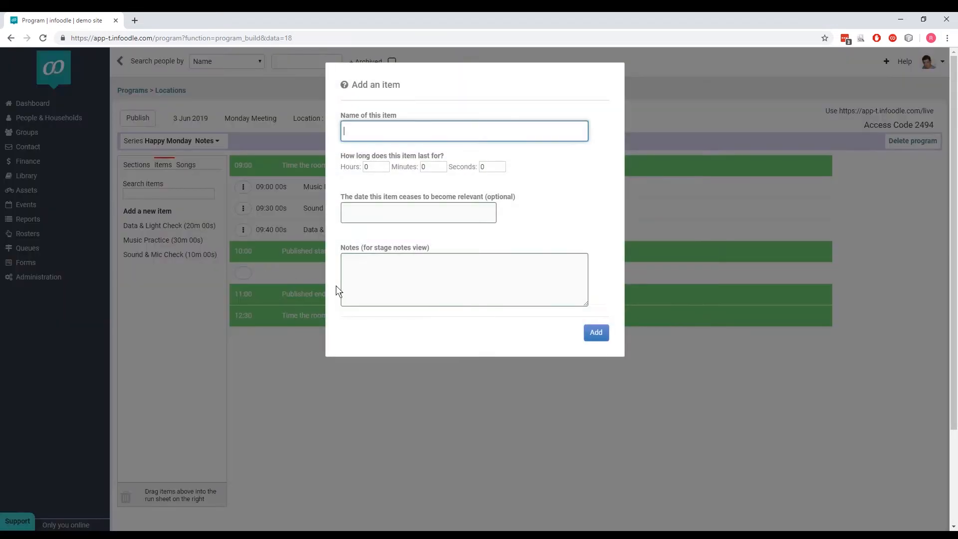
pyautogui.write('Welcome Message')
pyautogui.press('Tab')
pyautogui.press('Tab')
pyautogui.write('2')
pyautogui.press('Tab')
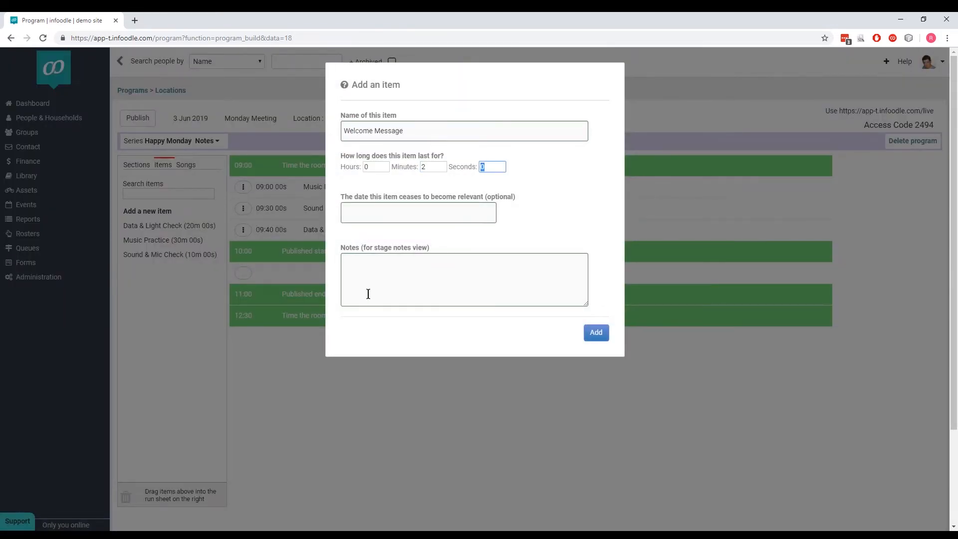
pyautogui.click(594, 331)
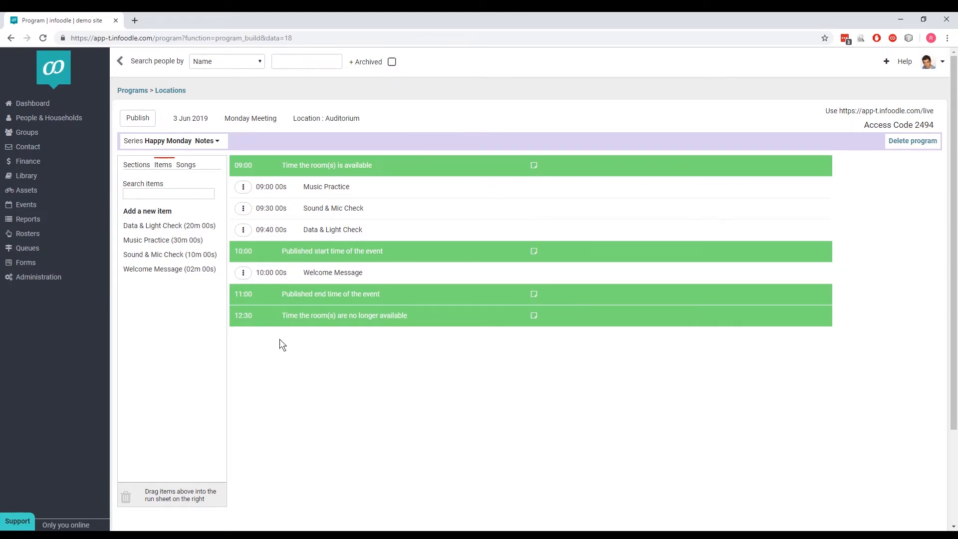
# Add a new section named "Worship" to the run sheet below Welcome Message.
pyautogui.click(138, 169)
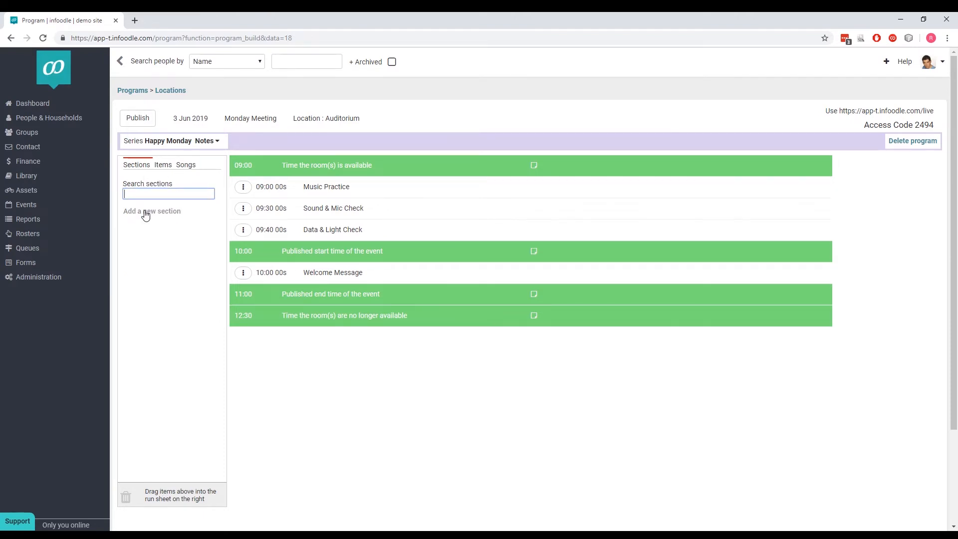
pyautogui.moveTo(146, 215); pyautogui.dragTo(280, 286)
pyautogui.write('W')
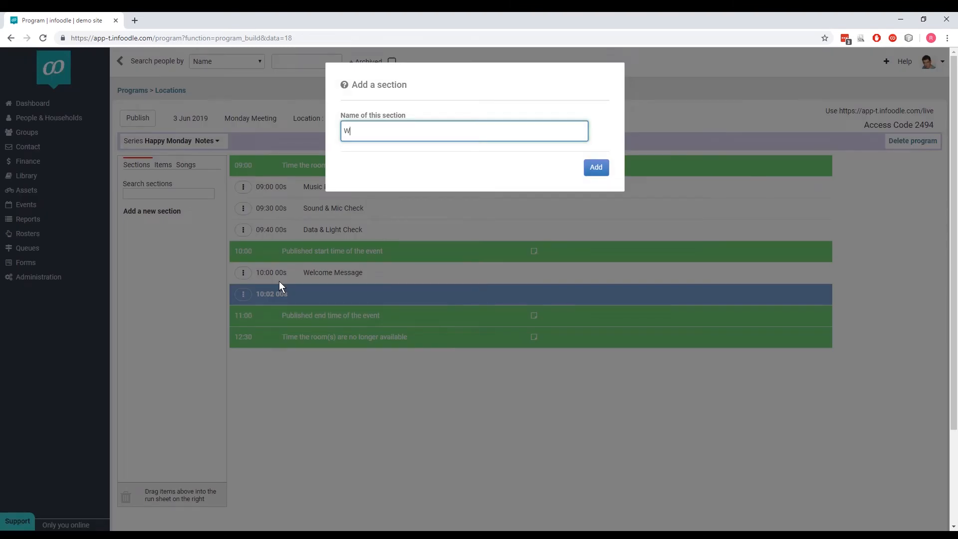
pyautogui.write('orship')
pyautogui.click(597, 170)
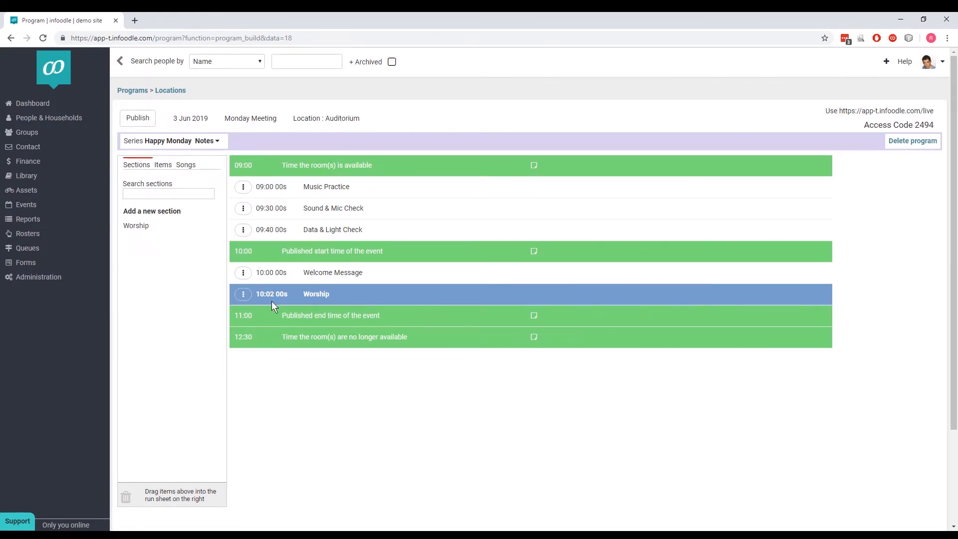
# Find the Setlist song "Cornerstone" and add it under the Worship section with a length of 4 minutes 30 seconds.
pyautogui.click(185, 165)
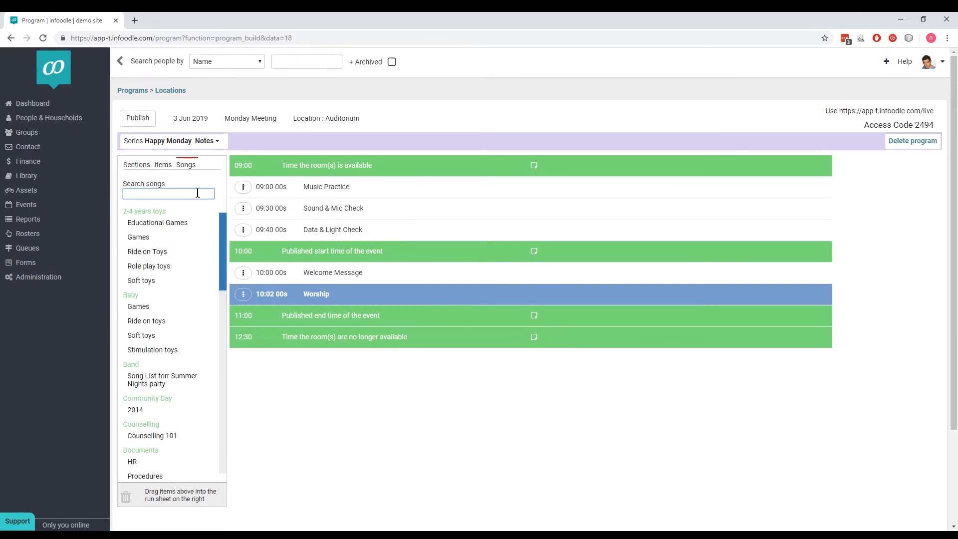
pyautogui.write('co')
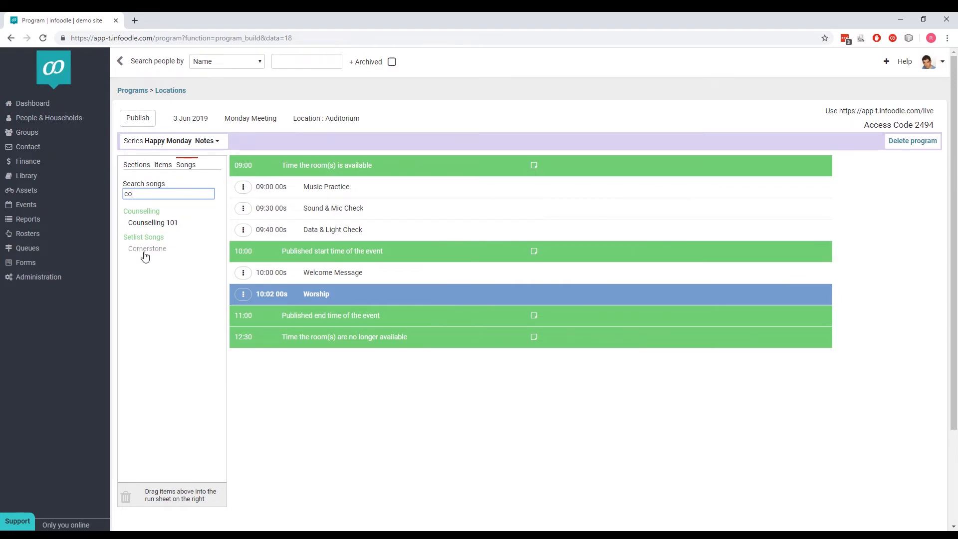
pyautogui.moveTo(147, 253); pyautogui.dragTo(282, 310)
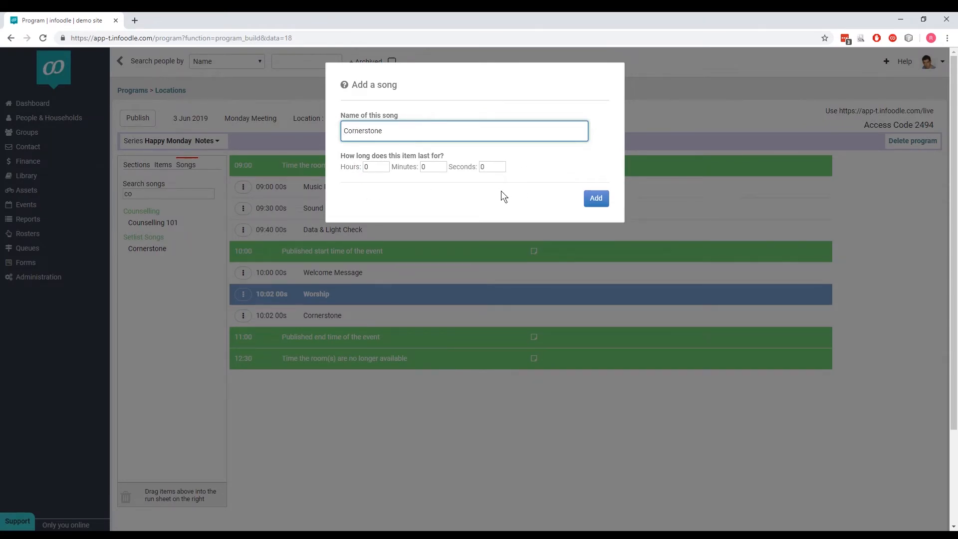
pyautogui.click(418, 170)
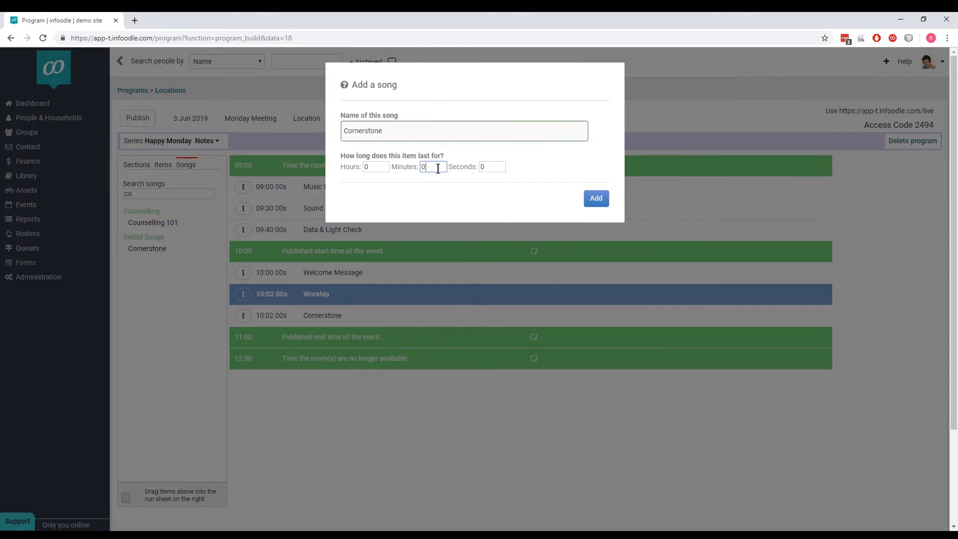
pyautogui.write('4')
pyautogui.press('Tab')
pyautogui.write('30')
pyautogui.click(589, 198)
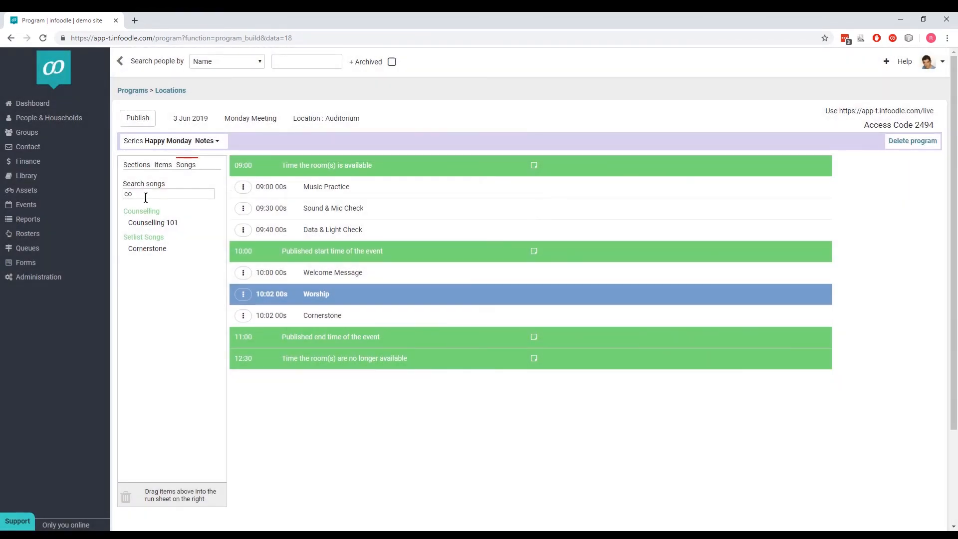
# Find the Setlist song "Build My Life" and add it below Cornerstone with a length of 3 minutes 30 seconds.
pyautogui.moveTo(140, 194); pyautogui.dragTo(120, 194)
pyautogui.write('bu')
pyautogui.moveTo(136, 223); pyautogui.dragTo(256, 327)
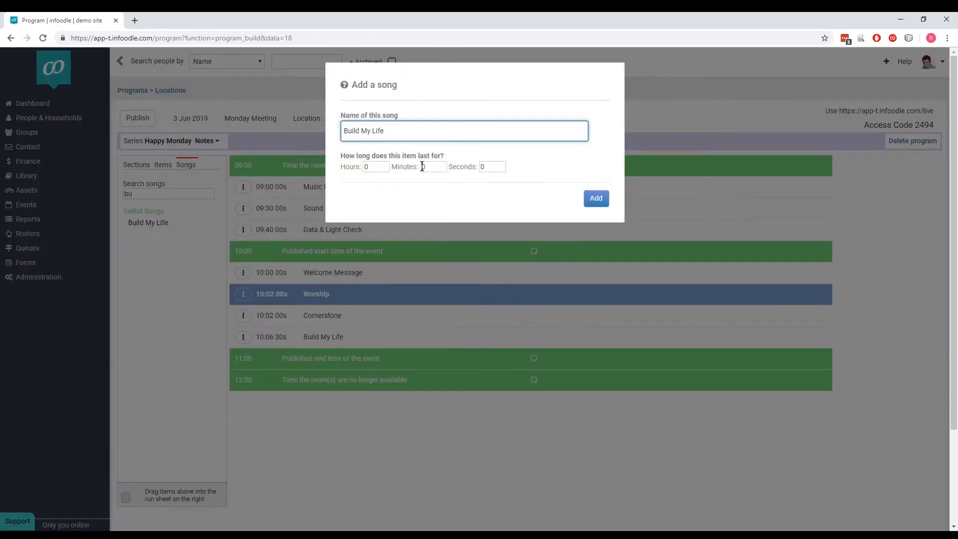
pyautogui.click(430, 167)
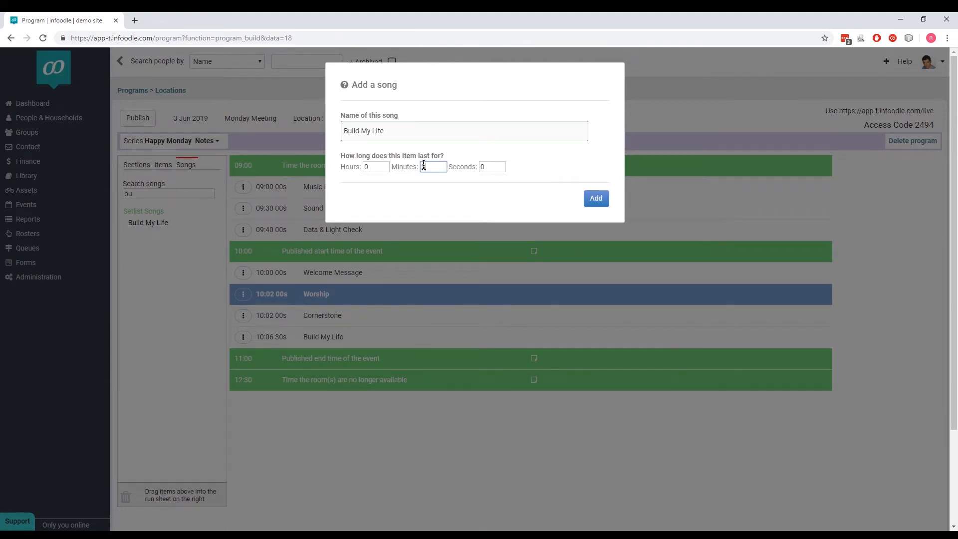
pyautogui.press('Tab')
pyautogui.write('30')
pyautogui.click(597, 200)
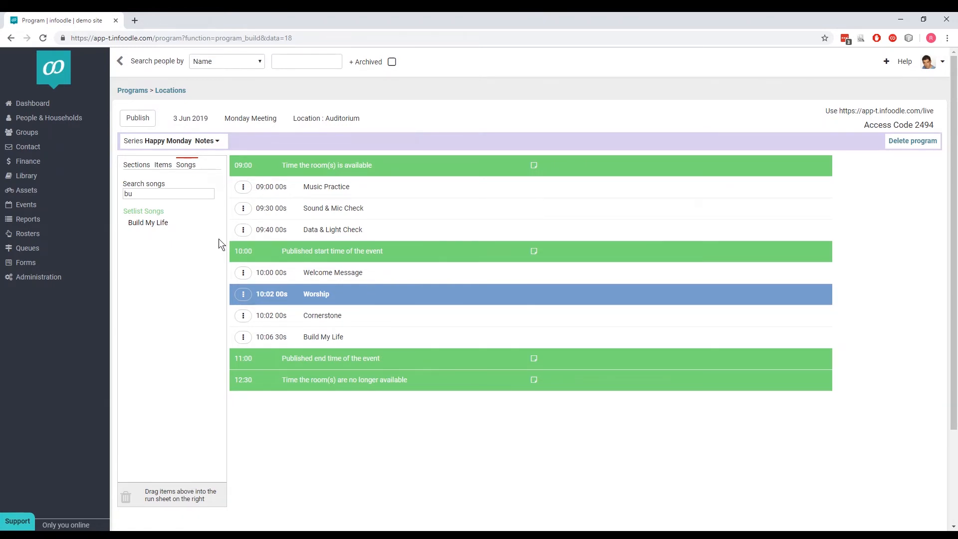
# Add a new section named "Notices" to the run sheet below Build My Life.
pyautogui.click(129, 165)
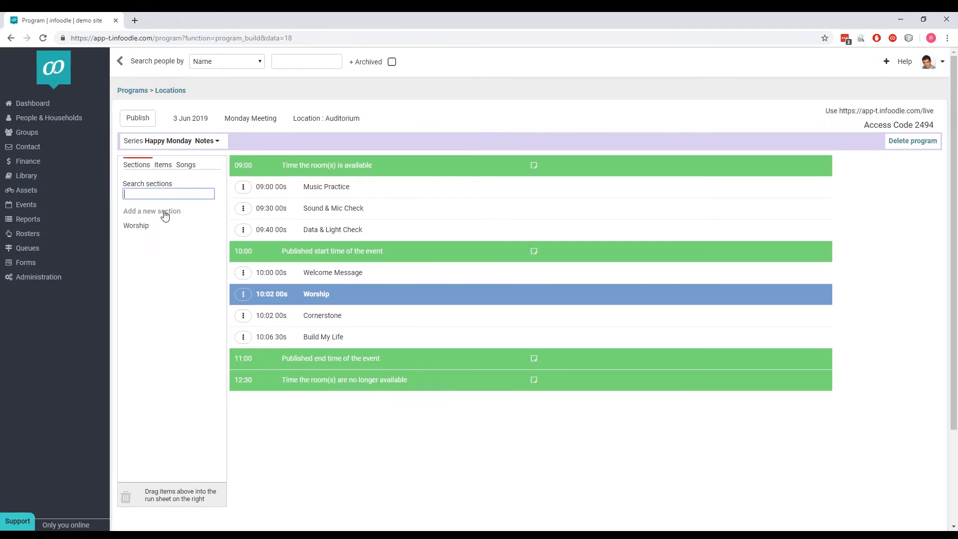
pyautogui.moveTo(165, 216); pyautogui.dragTo(252, 349)
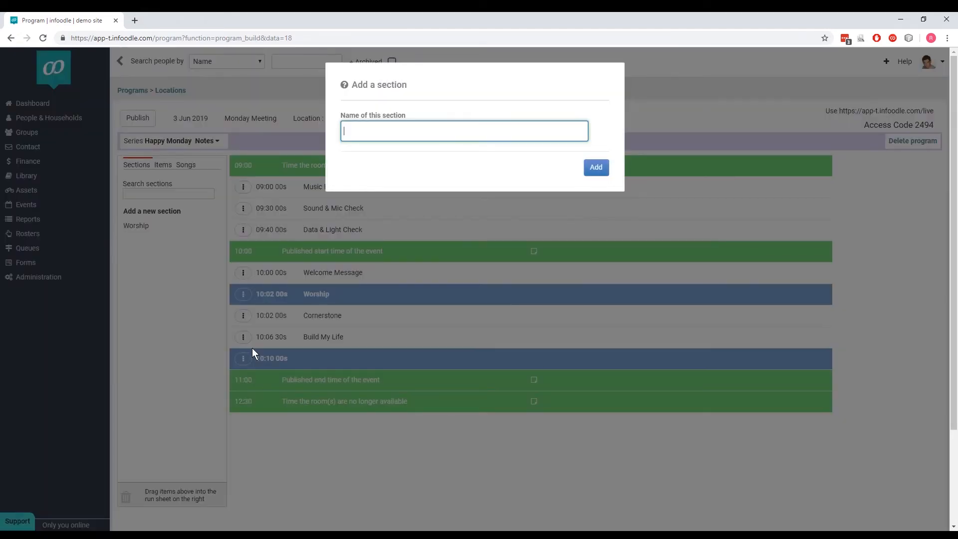
pyautogui.write('Notices')
pyautogui.click(596, 168)
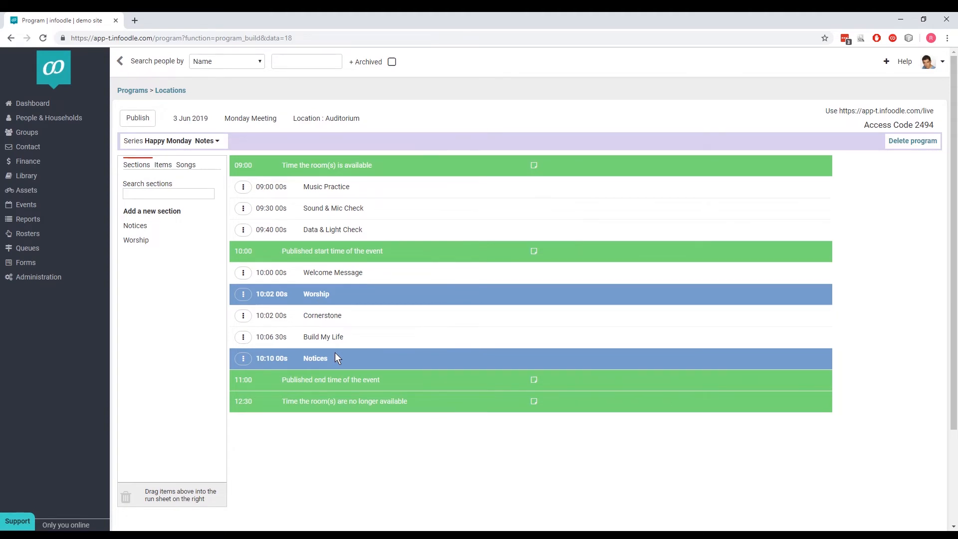
# Start a new item named "Youth Camp" under the Notices section, with a length of 3 minutes and an expiry date of 30/6/2019.
pyautogui.click(164, 165)
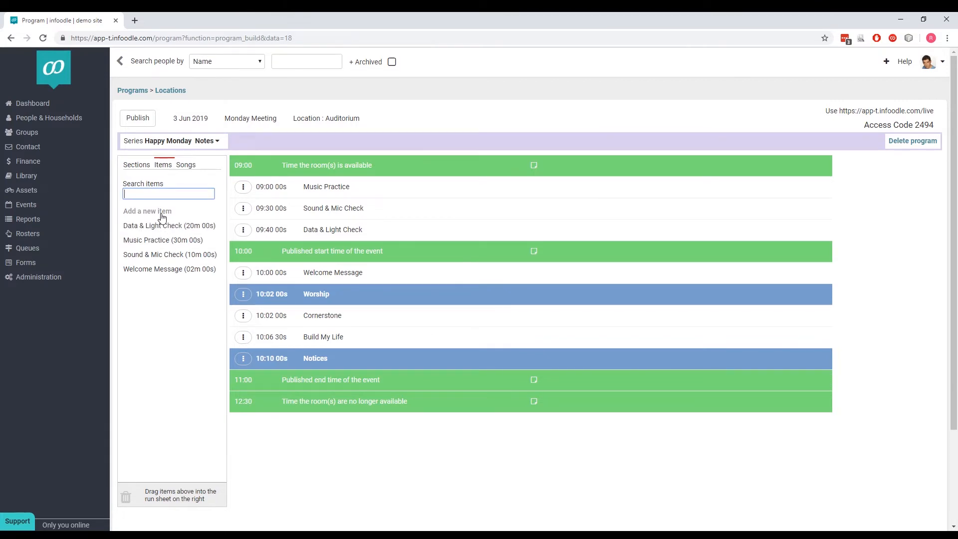
pyautogui.moveTo(162, 215); pyautogui.dragTo(256, 381)
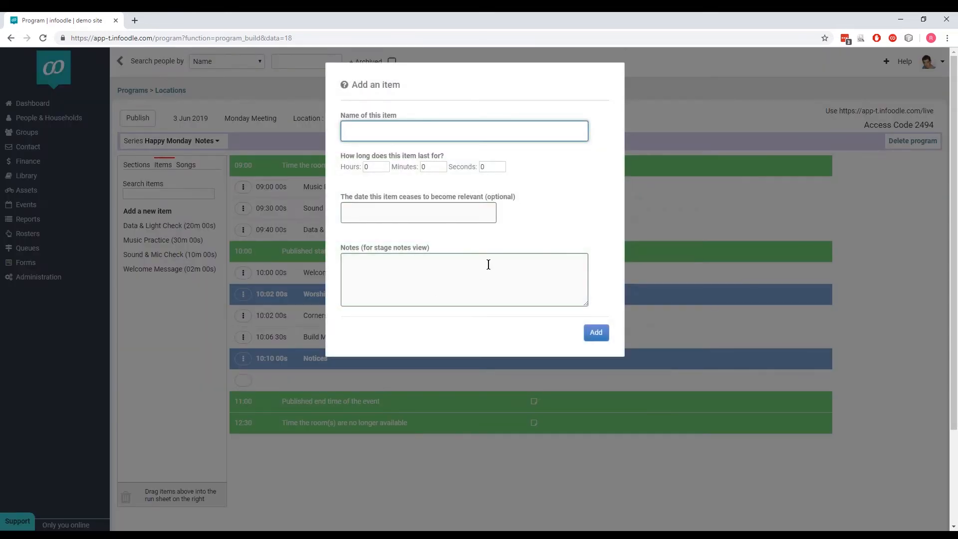
pyautogui.write('Youth Camp')
pyautogui.press('Tab')
pyautogui.press('Tab')
pyautogui.write('3')
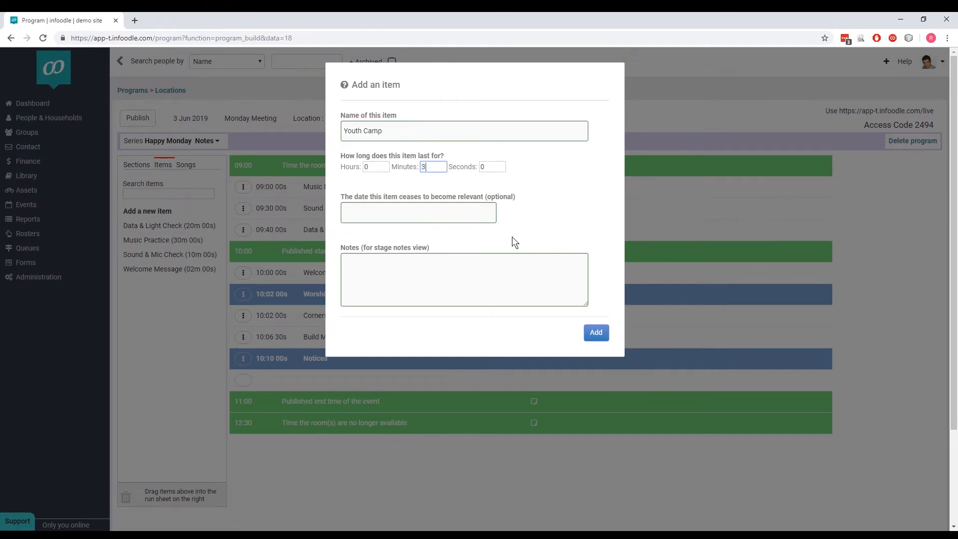
pyautogui.press('Tab')
pyautogui.press('Tab')
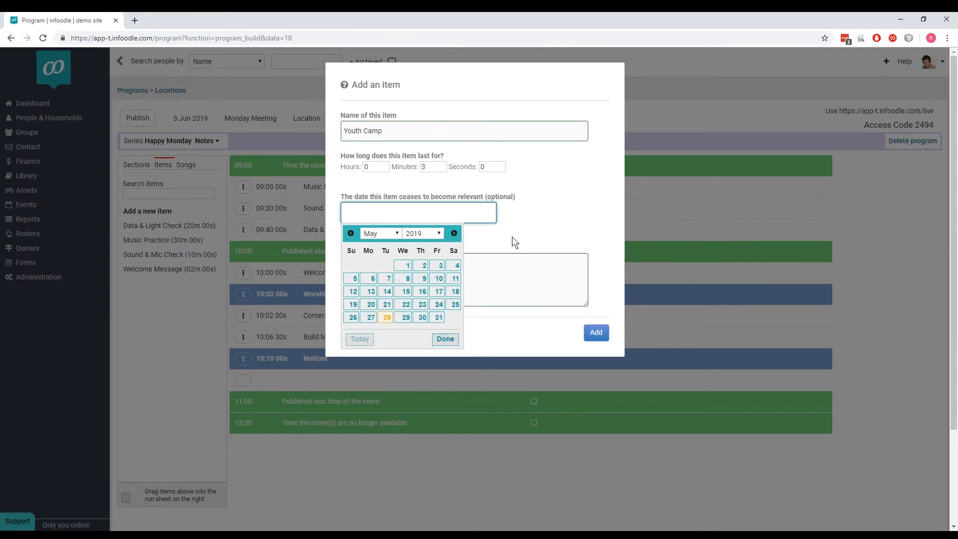
pyautogui.click(455, 233)
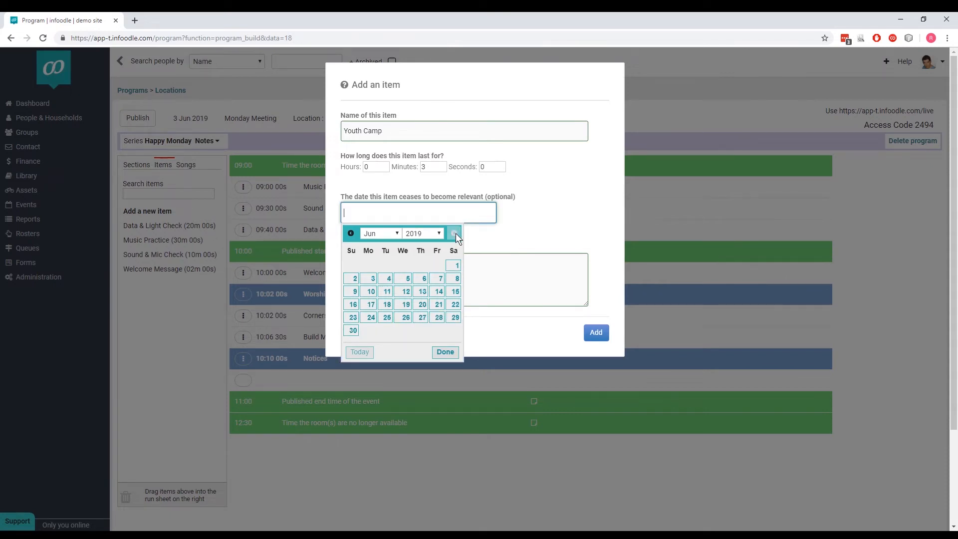
pyautogui.click(352, 330)
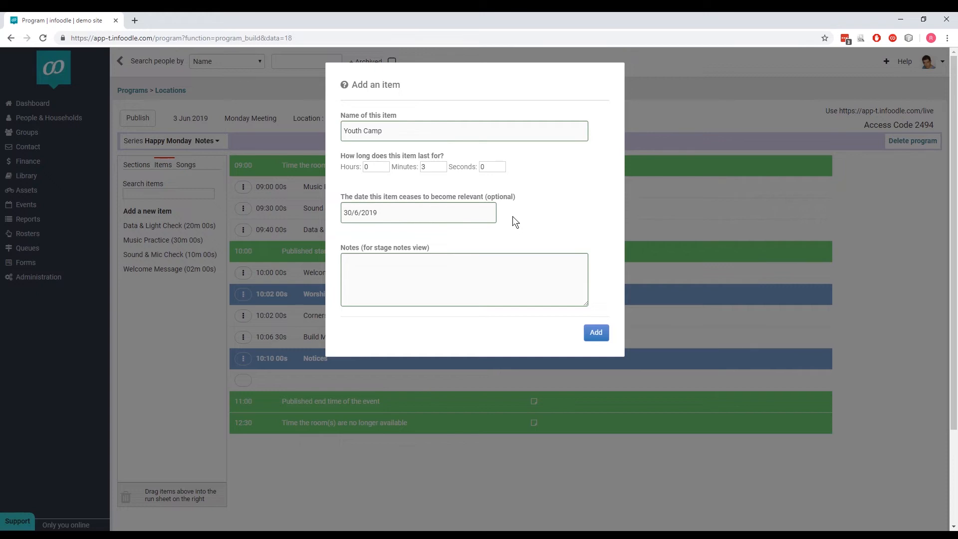
# Enter the stage notes "Show slide", "Ask for parent help" and "Confirm registrations" on separate lines, and add the Youth Camp item.
pyautogui.click(496, 278)
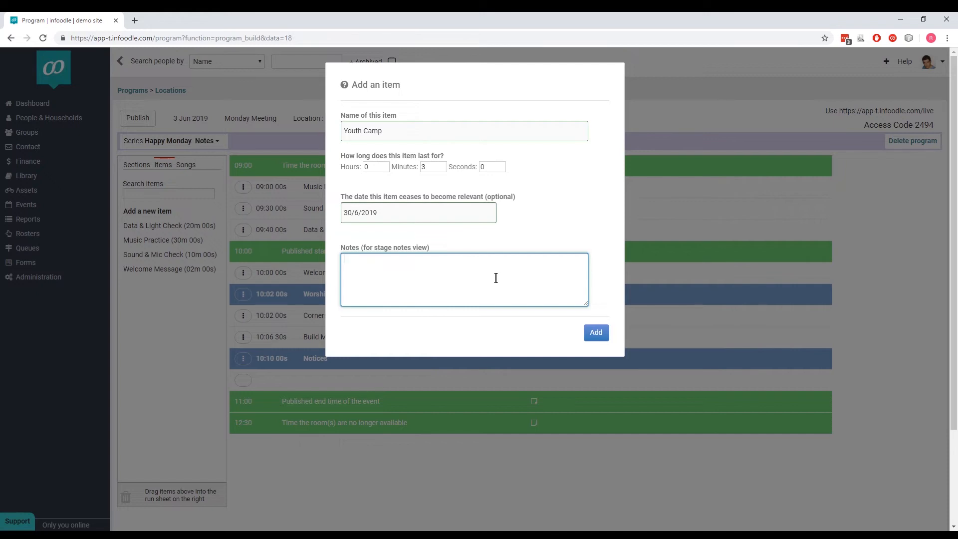
pyautogui.write('Show')
pyautogui.write(' log')
pyautogui.press('BackSpace')
pyautogui.press('BackSpace')
pyautogui.write('slide')
pyautogui.press('Return')
pyautogui.write('Ask for parent help')
pyautogui.press('Return')
pyautogui.write('Confir ')
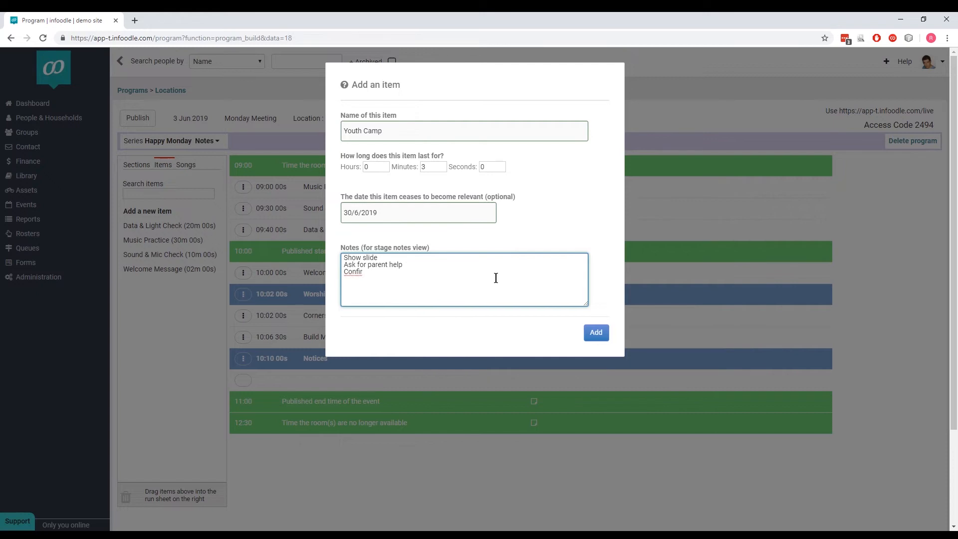
pyautogui.write('m registraio')
pyautogui.press('BackSpace')
pyautogui.press('BackSpace')
pyautogui.write('tions')
pyautogui.click(596, 332)
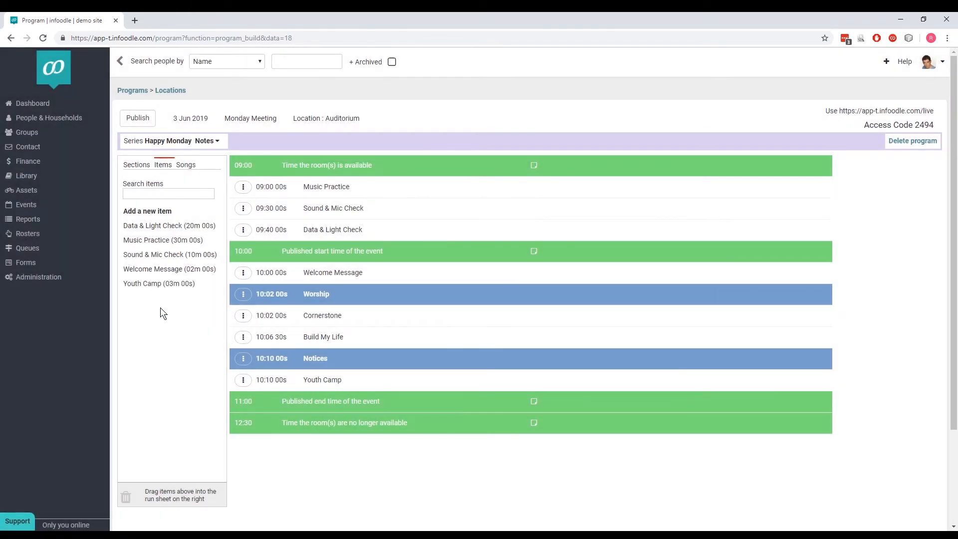
# Start a new item named "Offering" below Youth Camp and clear its carried-over expiry date and stage notes.
pyautogui.moveTo(150, 226); pyautogui.dragTo(257, 396)
pyautogui.write('Offering')
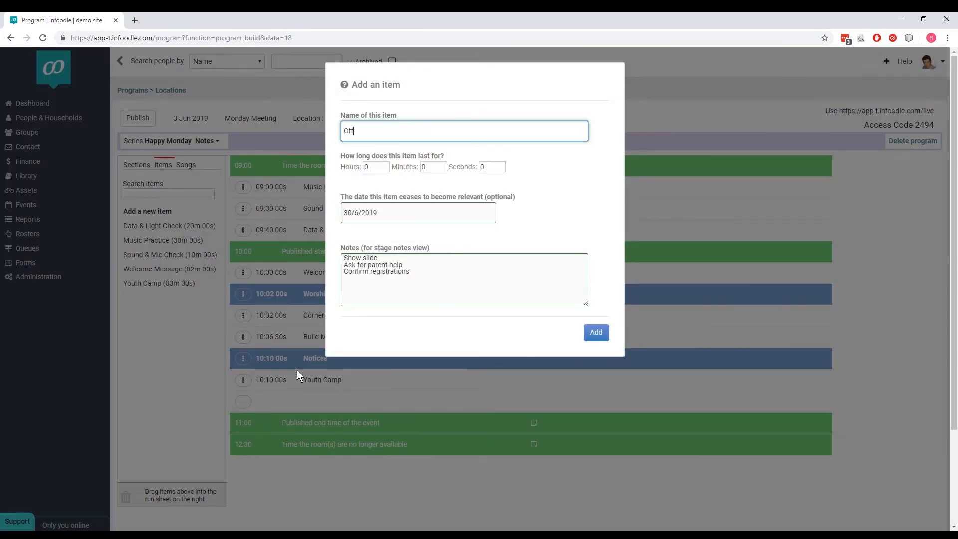
pyautogui.press('Tab')
pyautogui.press('Tab')
pyautogui.press('Tab')
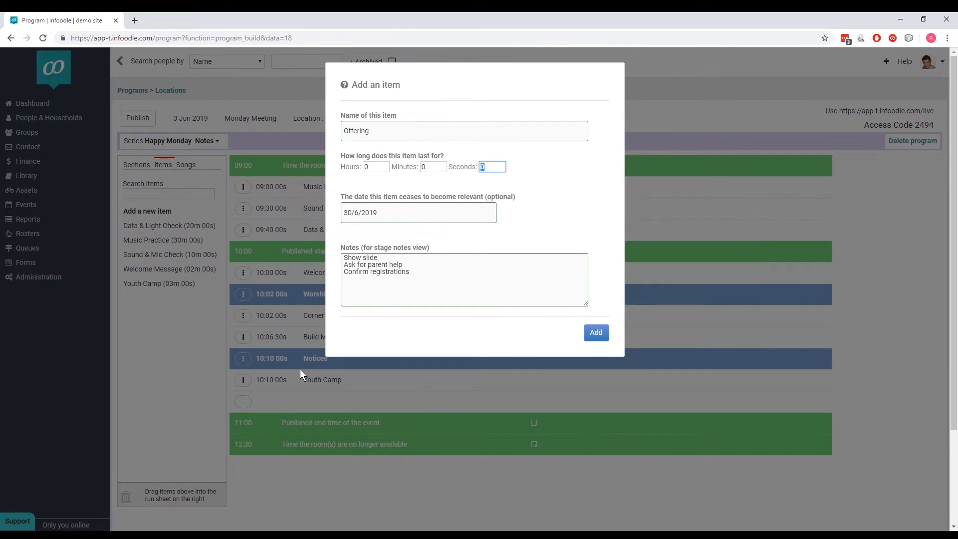
pyautogui.press('Tab')
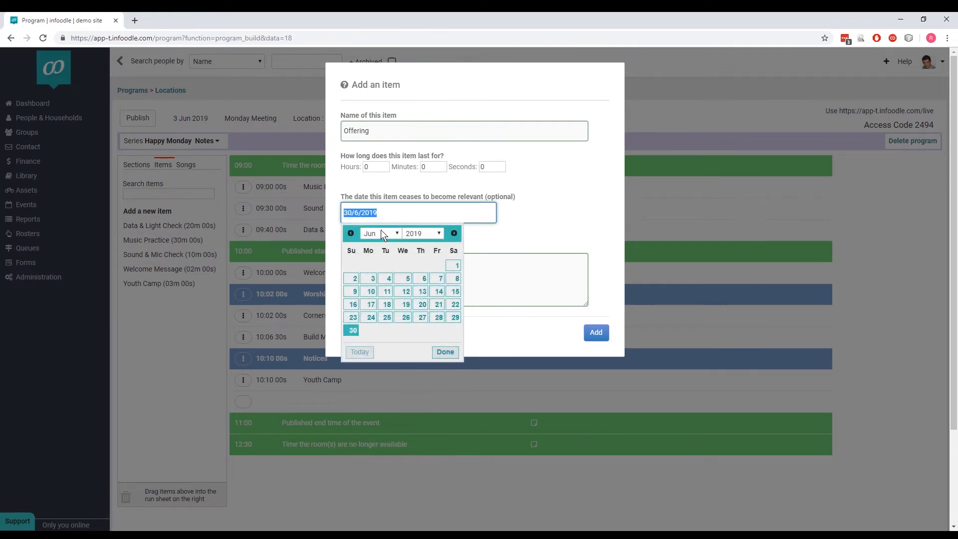
pyautogui.press('Delete')
pyautogui.press('Tab')
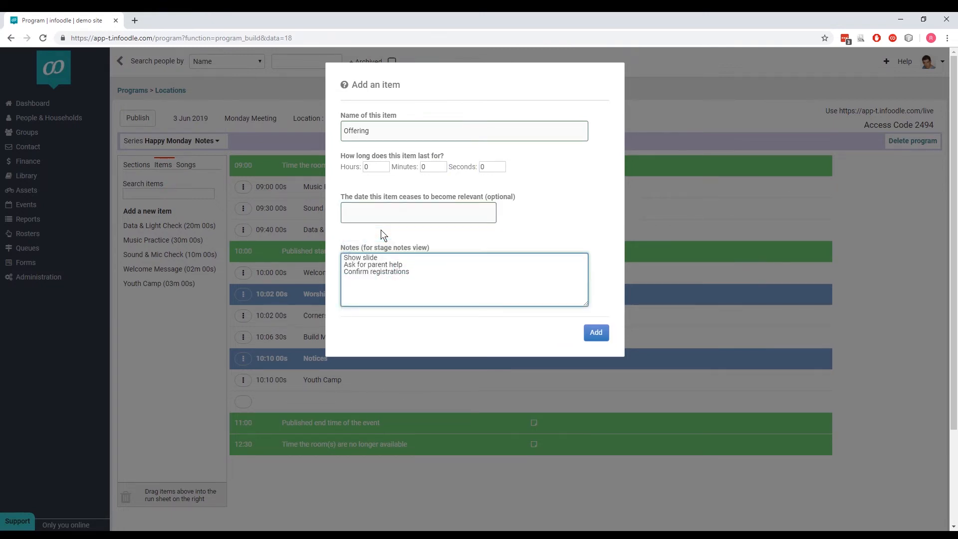
pyautogui.hotkey('ctrl', 'a')
pyautogui.press('Delete')
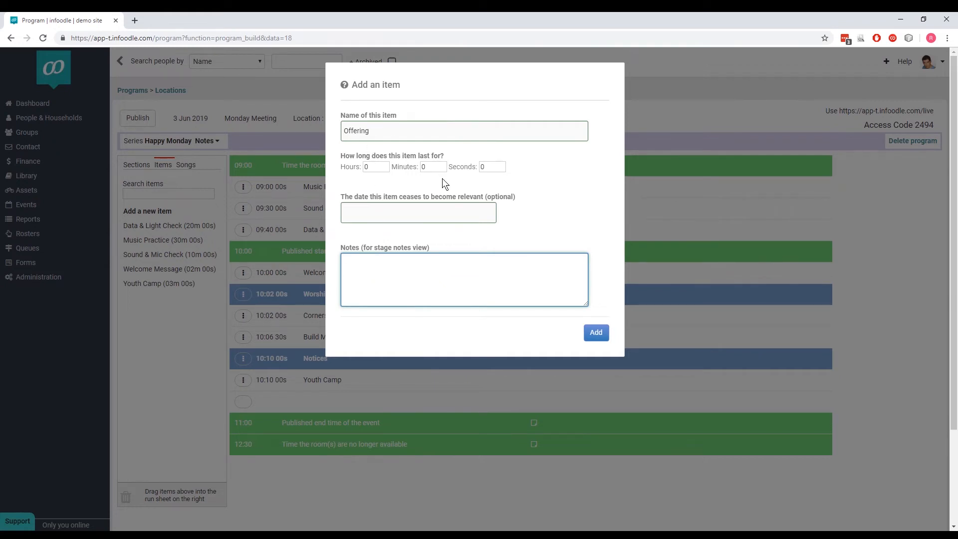
# Set the Offering item's length to 5 minutes and add it to the run sheet.
pyautogui.click(432, 168)
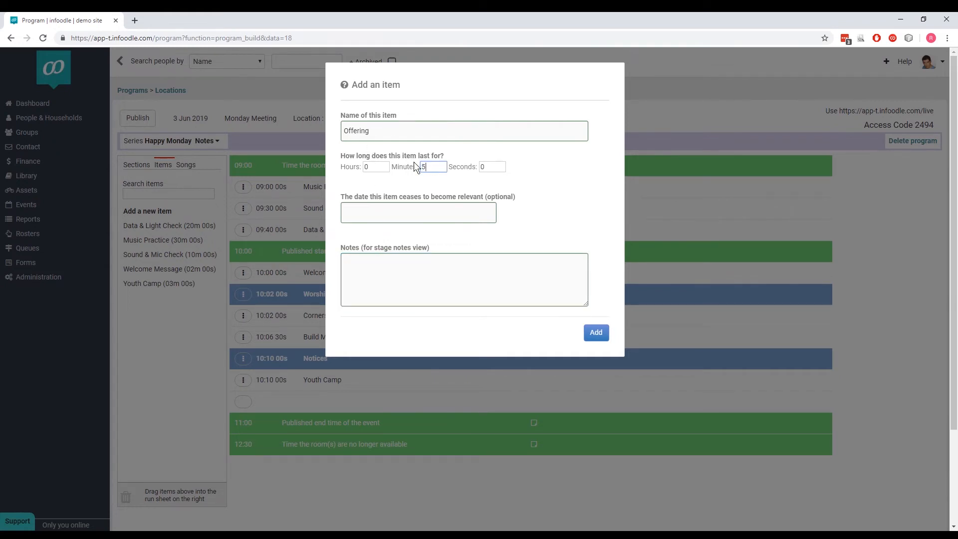
pyautogui.write('5q')
pyautogui.press('Tab')
pyautogui.click(597, 333)
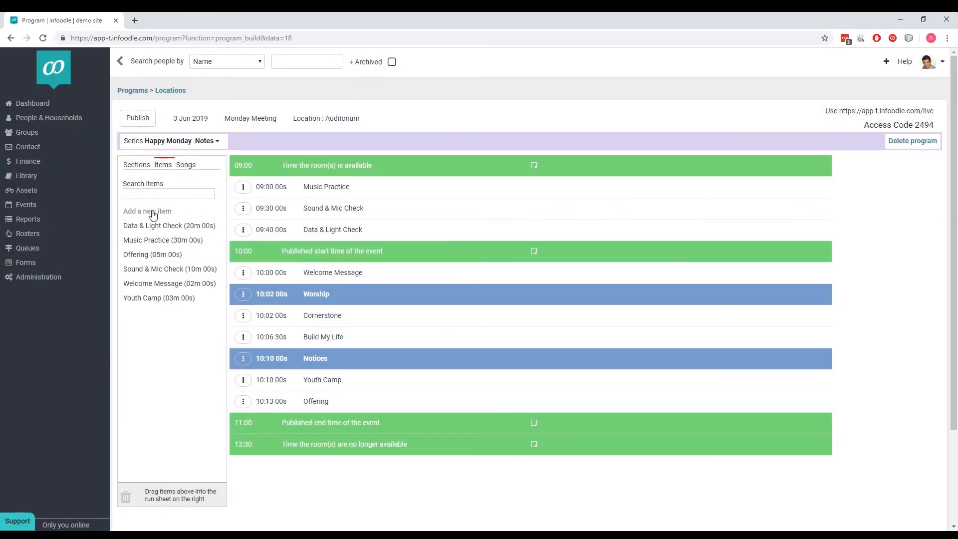
# Add a new item named "Fund Raising Event" below Offering, with a length of 5 minutes and an expiry date of 7/6/2019.
pyautogui.moveTo(151, 212); pyautogui.dragTo(225, 422)
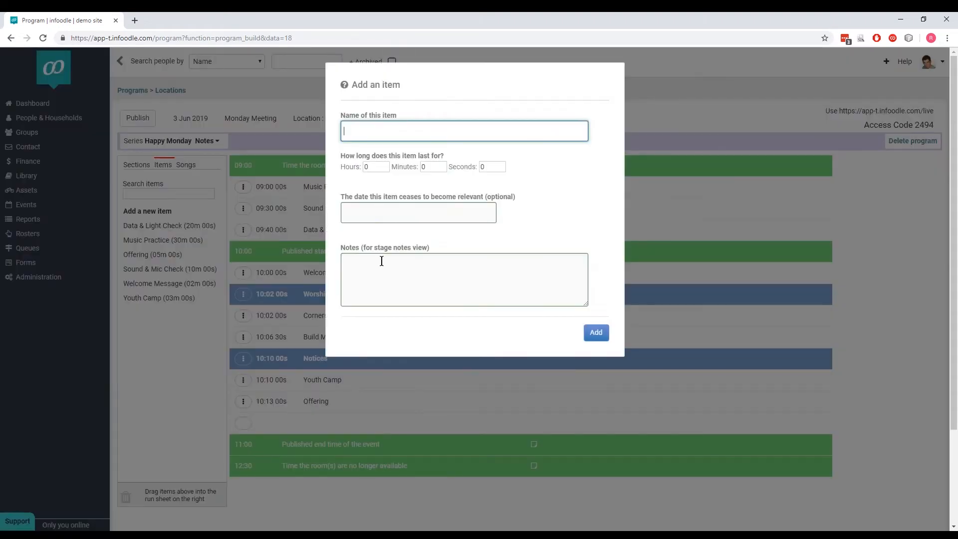
pyautogui.write('Fund Raising Event')
pyautogui.press('Tab')
pyautogui.press('Tab')
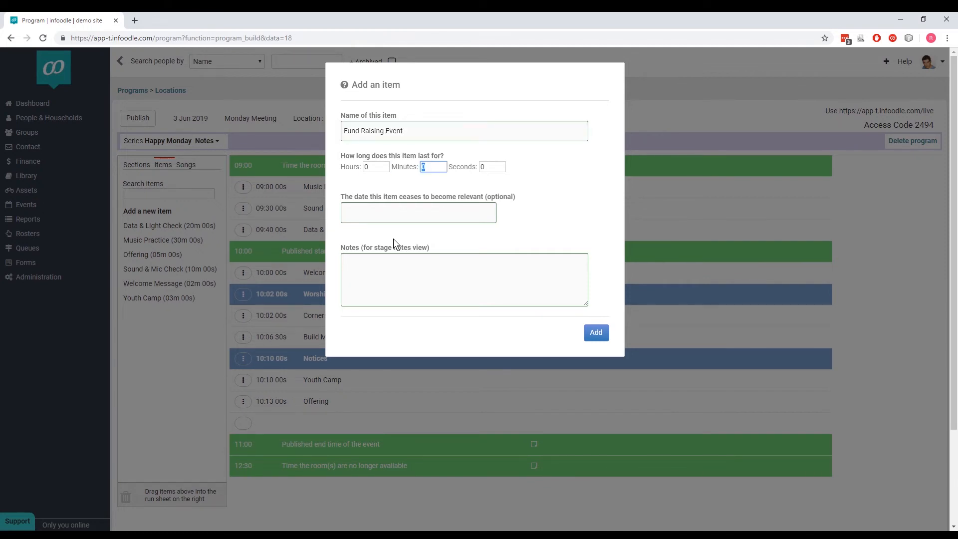
pyautogui.write('5')
pyautogui.press('Tab')
pyautogui.press('Tab')
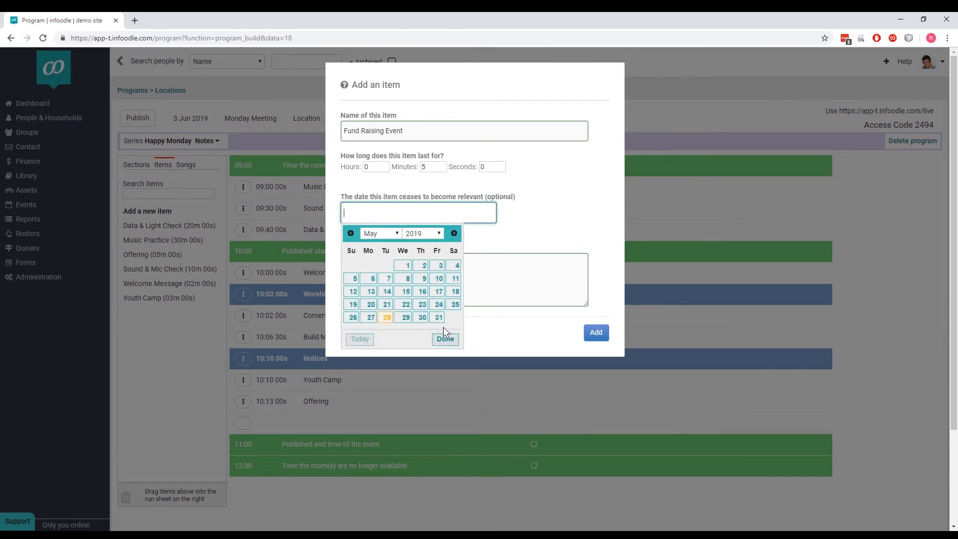
pyautogui.click(453, 234)
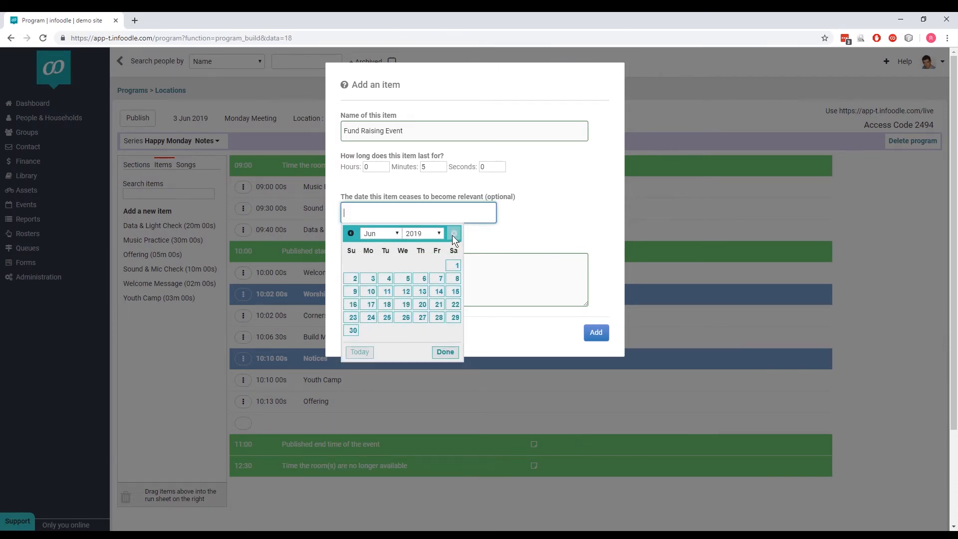
pyautogui.click(437, 279)
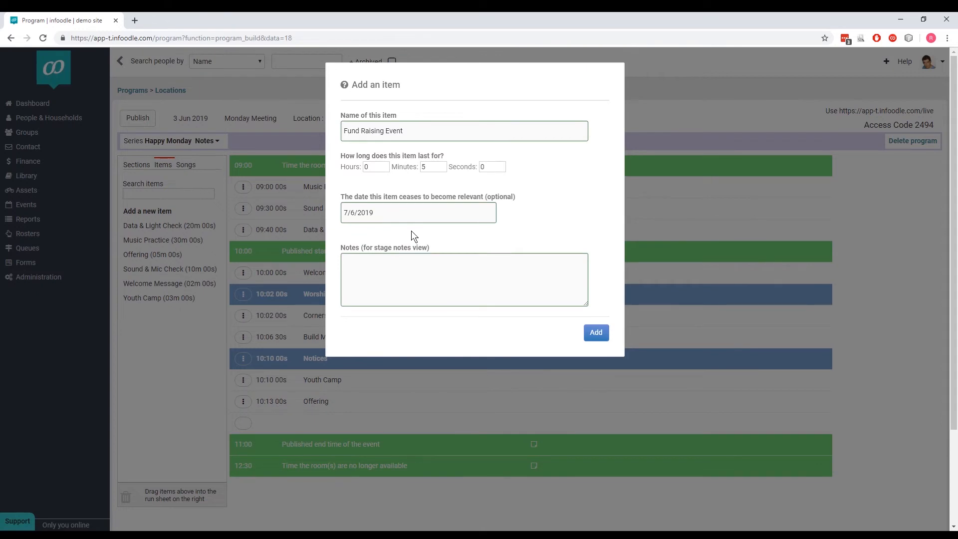
pyautogui.click(595, 334)
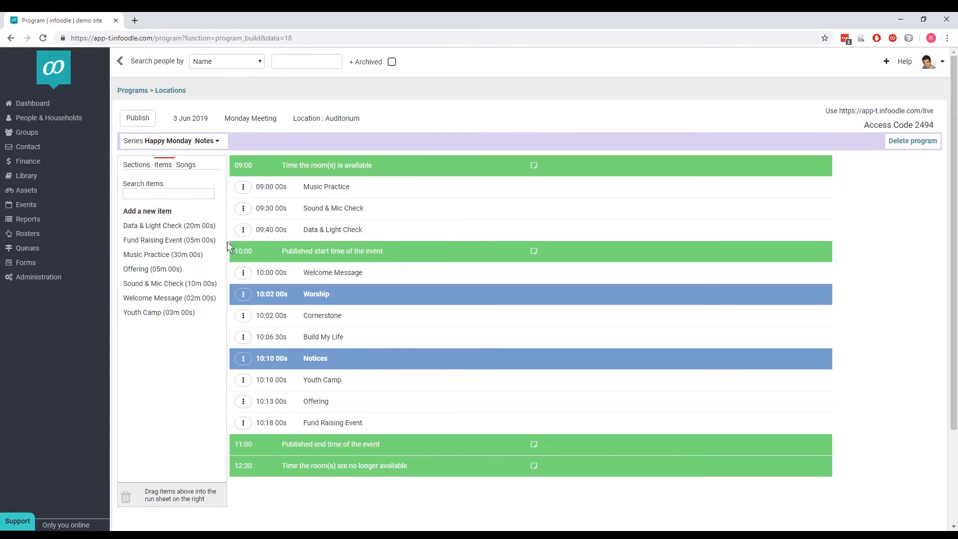
# Add a new section named "Sermon" to the run sheet below Fund Raising Event.
pyautogui.click(141, 169)
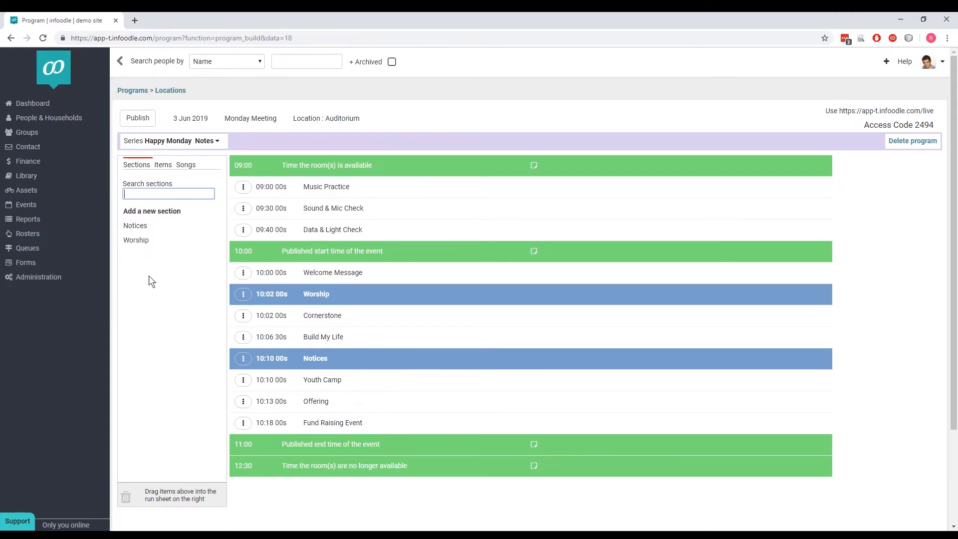
pyautogui.moveTo(148, 215); pyautogui.dragTo(265, 443)
pyautogui.write('Sermon')
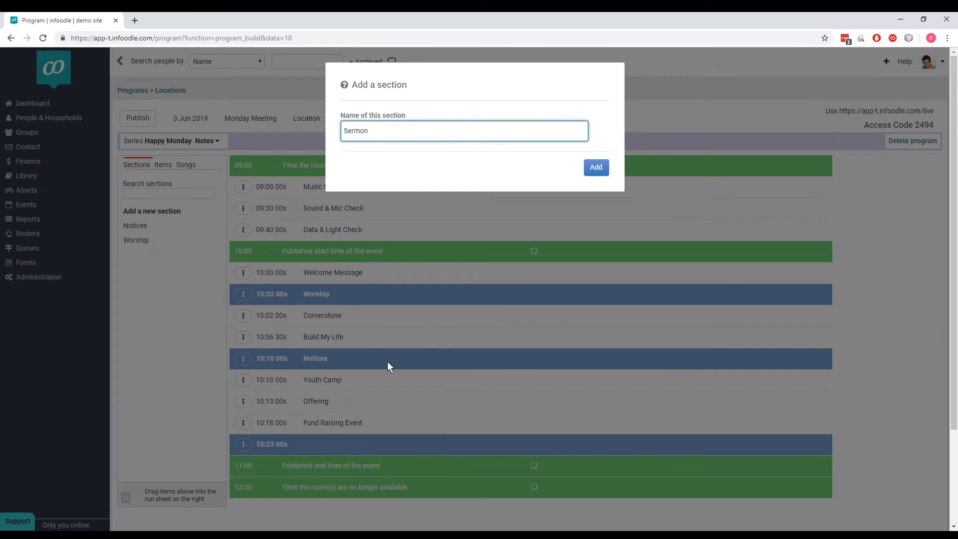
pyautogui.click(603, 166)
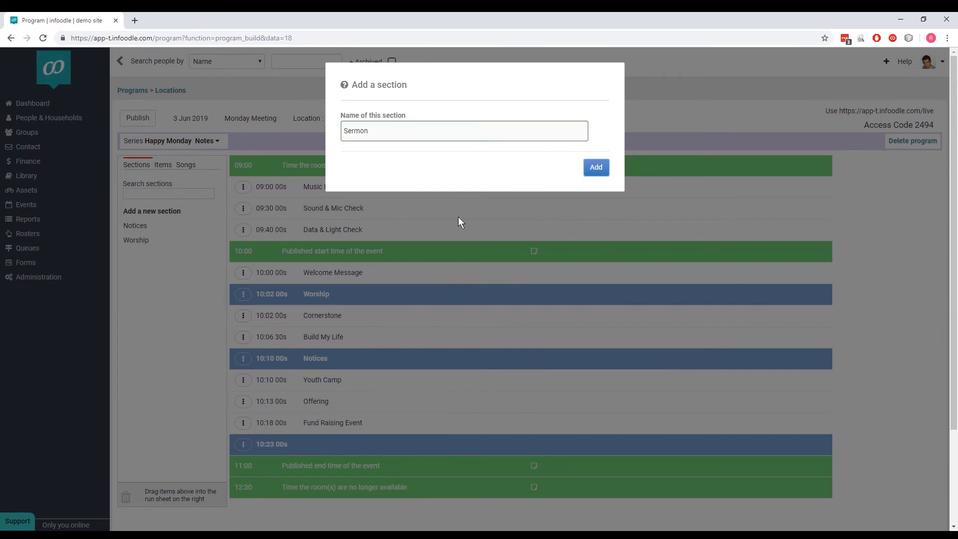
# Add a new 30-minute item named "Sermon" under the Sermon section, with the expiry date cleared.
pyautogui.click(163, 165)
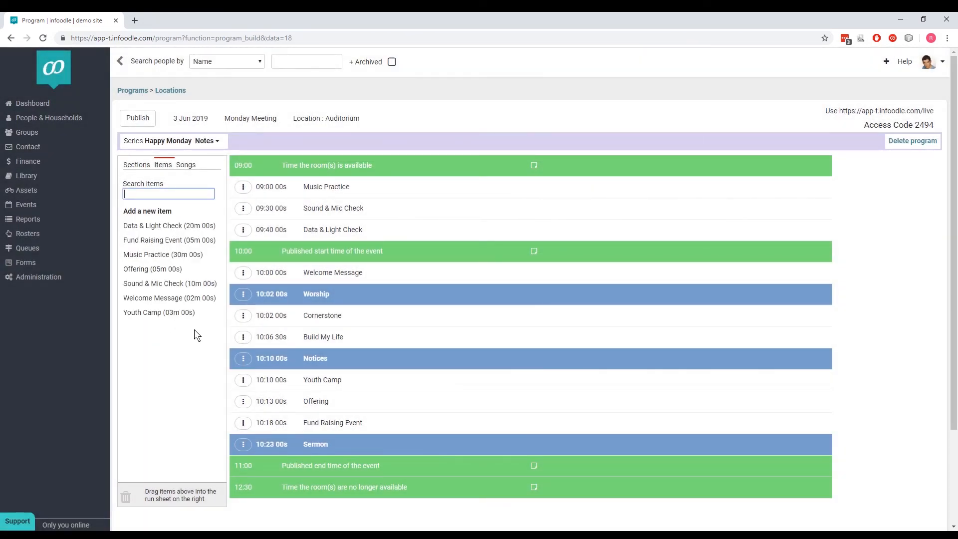
pyautogui.moveTo(145, 216); pyautogui.dragTo(246, 454)
pyautogui.write('Sermon')
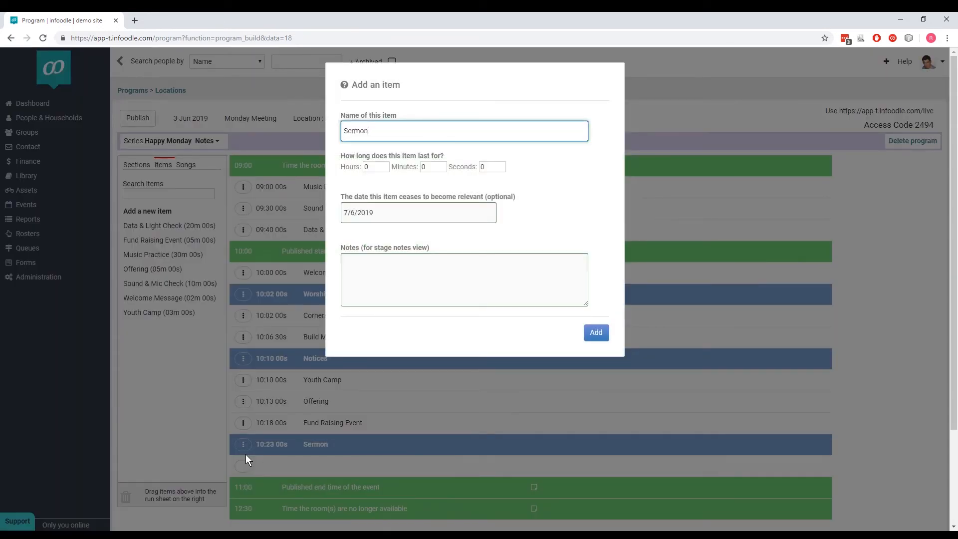
pyautogui.press('Tab')
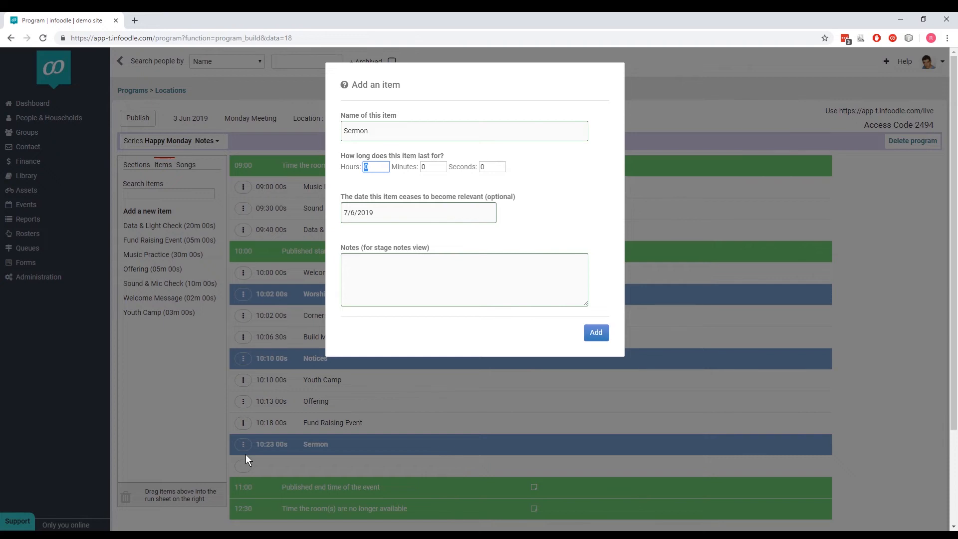
pyautogui.press('Tab')
pyautogui.write('30')
pyautogui.press('Tab')
pyautogui.press('Tab')
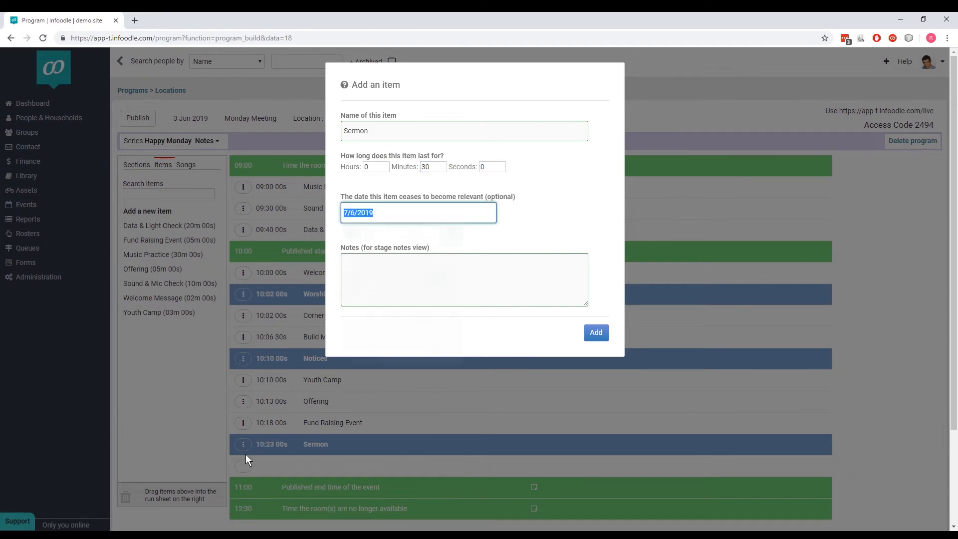
pyautogui.press('BackSpace')
pyautogui.press('Tab')
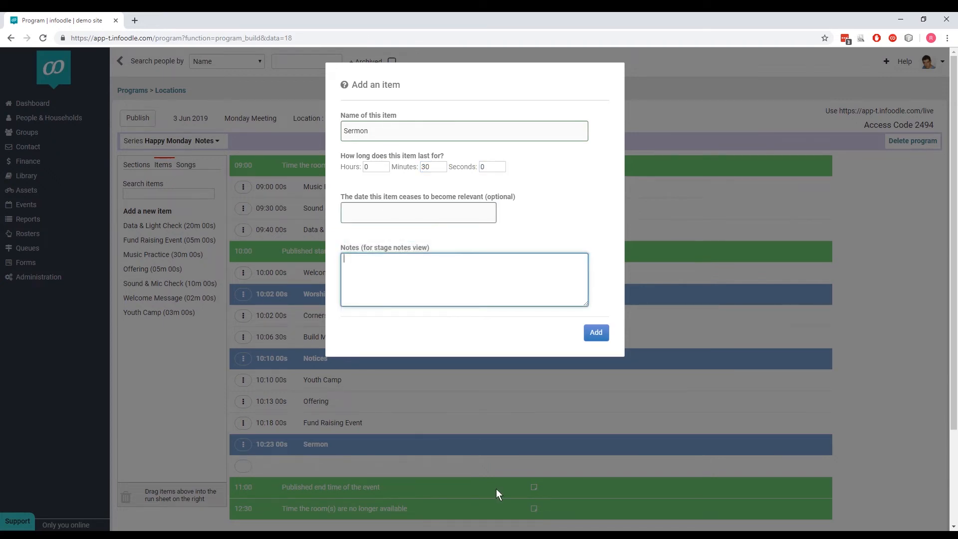
pyautogui.click(585, 338)
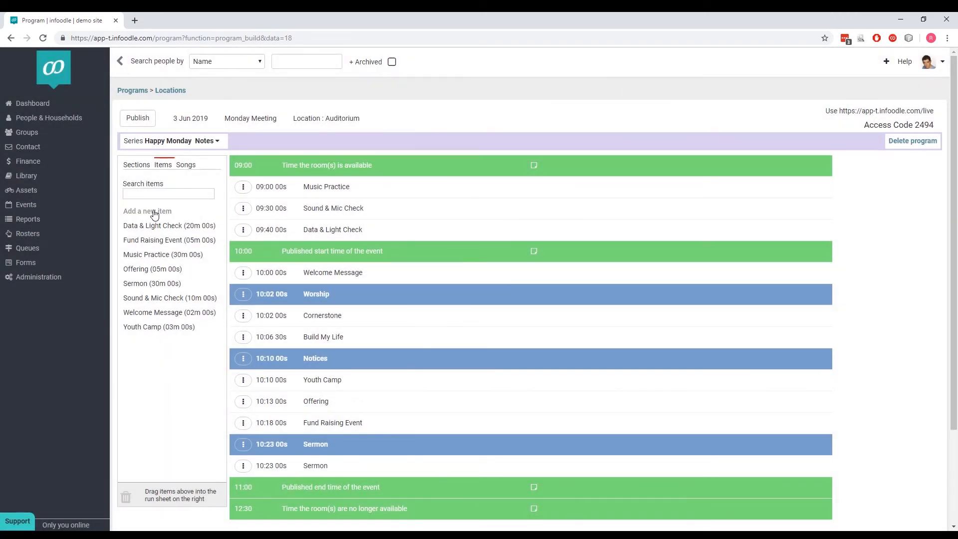
# Add a new item named "Closing Message" below the Sermon item with a length of 1 minute.
pyautogui.moveTo(152, 212); pyautogui.dragTo(265, 485)
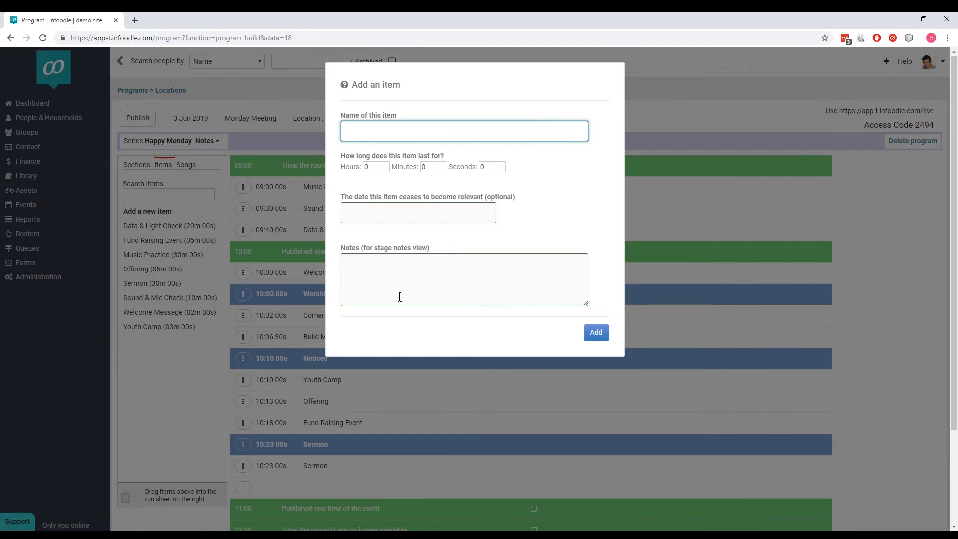
pyautogui.write('Closing Message')
pyautogui.press('Tab')
pyautogui.press('Tab')
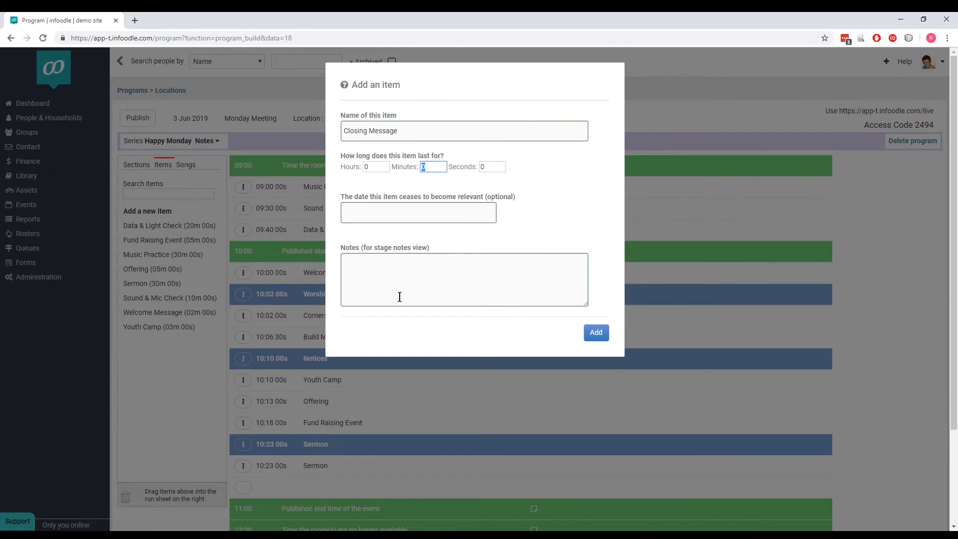
pyautogui.write('1')
pyautogui.press('Tab')
pyautogui.click(590, 332)
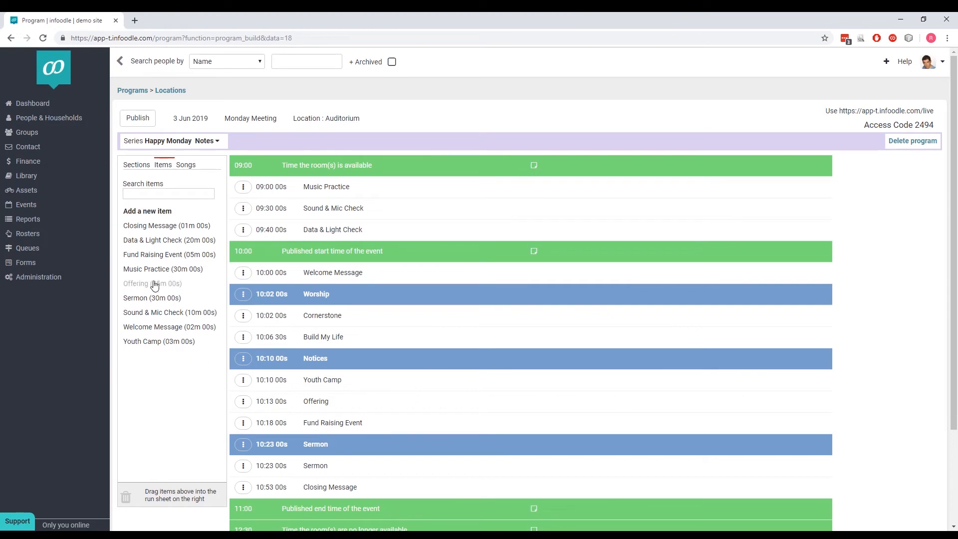
# Search the songs for "cor" and add Cornerstone to the run sheet between the Sermon item and Closing Message.
pyautogui.click(185, 165)
pyautogui.click(165, 193)
pyautogui.write('bu')
pyautogui.moveTo(164, 193); pyautogui.dragTo(115, 193)
pyautogui.write('cor')
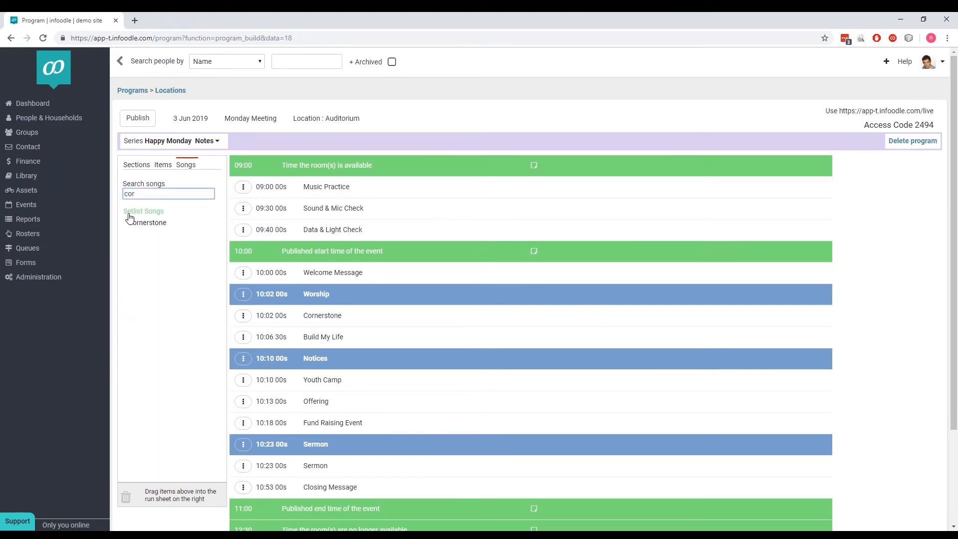
pyautogui.moveTo(142, 222); pyautogui.dragTo(315, 494)
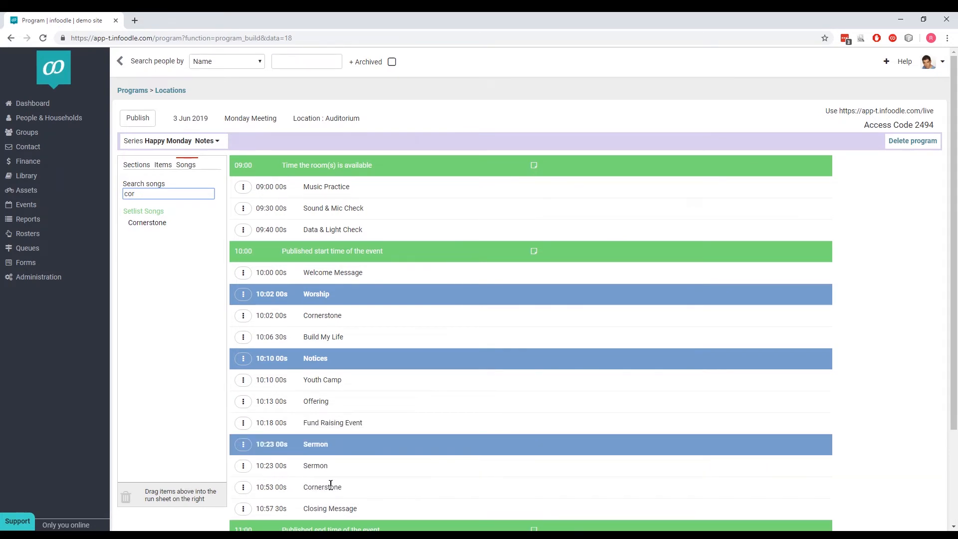
# Add a new item named "Back ground musc" with a length of 1 hour below the published end time of the event.
pyautogui.scroll(-2, 475, 443)
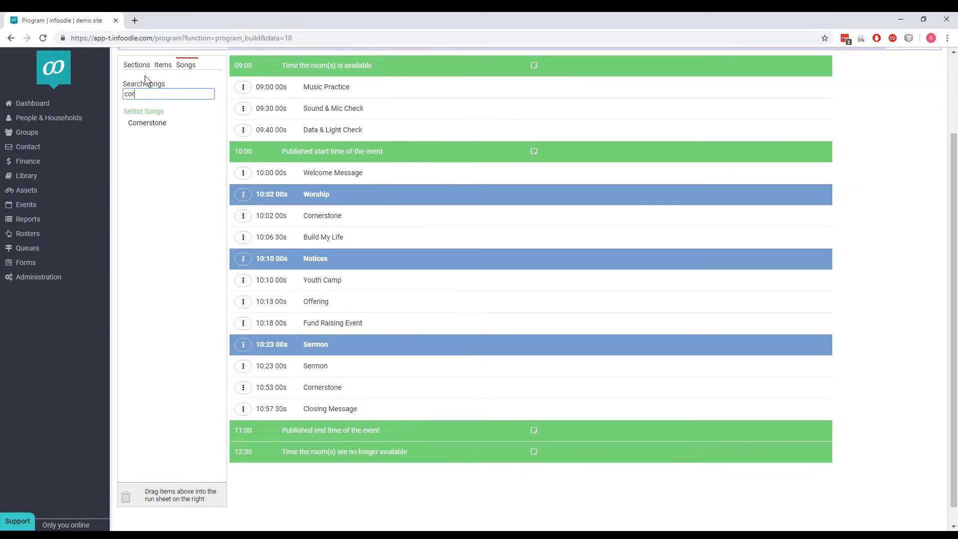
pyautogui.click(163, 65)
pyautogui.moveTo(158, 116); pyautogui.dragTo(277, 445)
pyautogui.moveTo(274, 441); pyautogui.dragTo(276, 445)
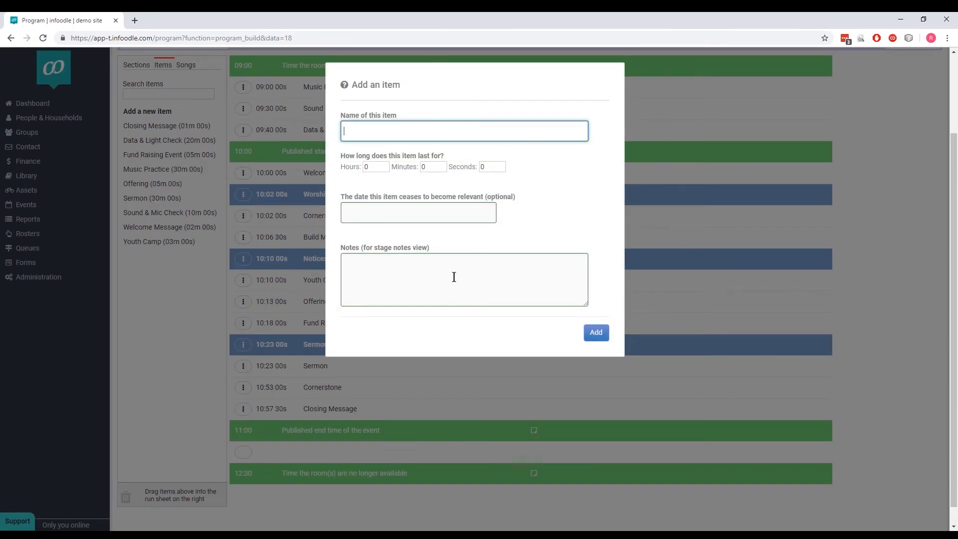
pyautogui.write('Back ground musc')
pyautogui.press('Tab')
pyautogui.press('Tab')
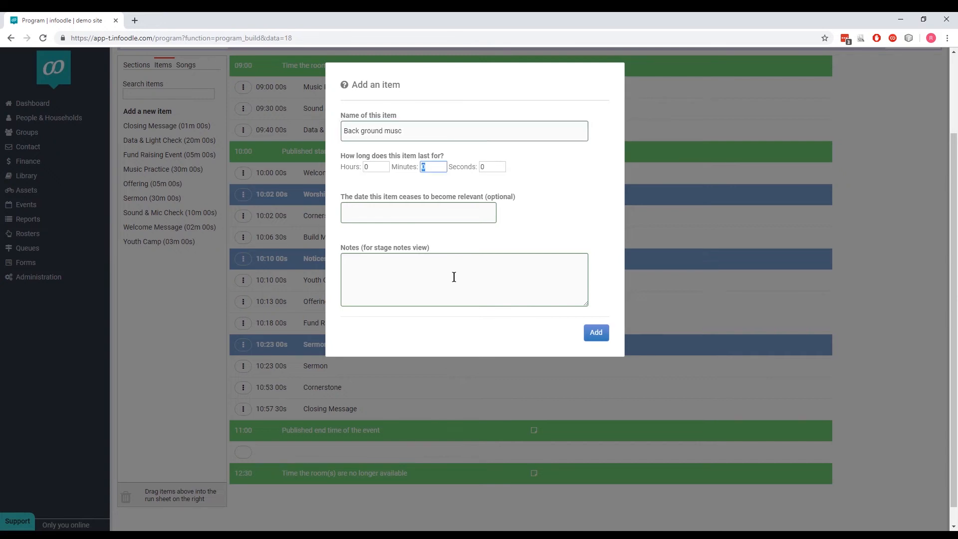
pyautogui.hotkey('shift', 'Tab')
pyautogui.write('69')
pyautogui.press('Tab')
pyautogui.hotkey('shift', 'Tab')
pyautogui.write('1')
pyautogui.press('Tab')
pyautogui.hotkey('shift', 'Tab')
pyautogui.write('1')
pyautogui.press('Tab')
pyautogui.click(585, 339)
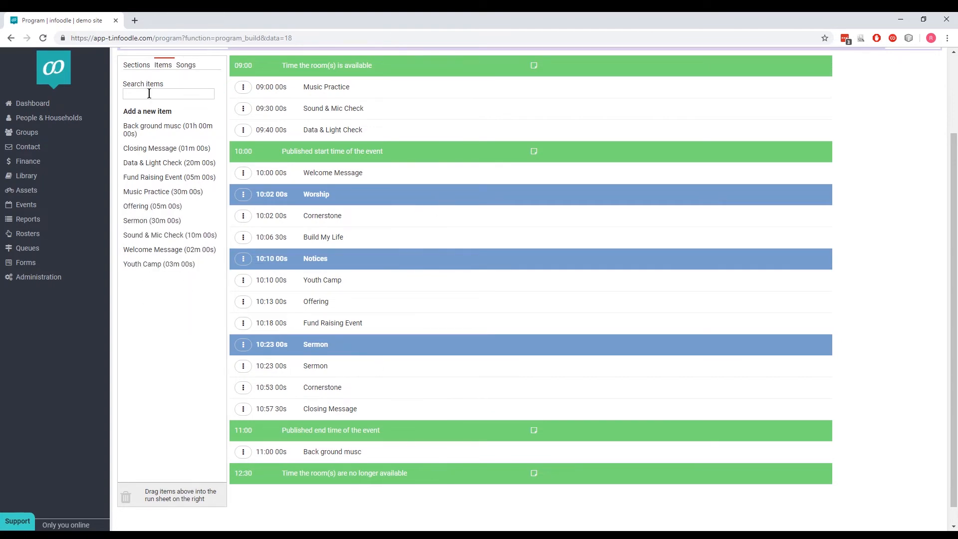
# Return to the programs list and examine the choices for filtering it by event series.
pyautogui.moveTo(144, 270); pyautogui.dragTo(128, 501)
pyautogui.click(139, 64)
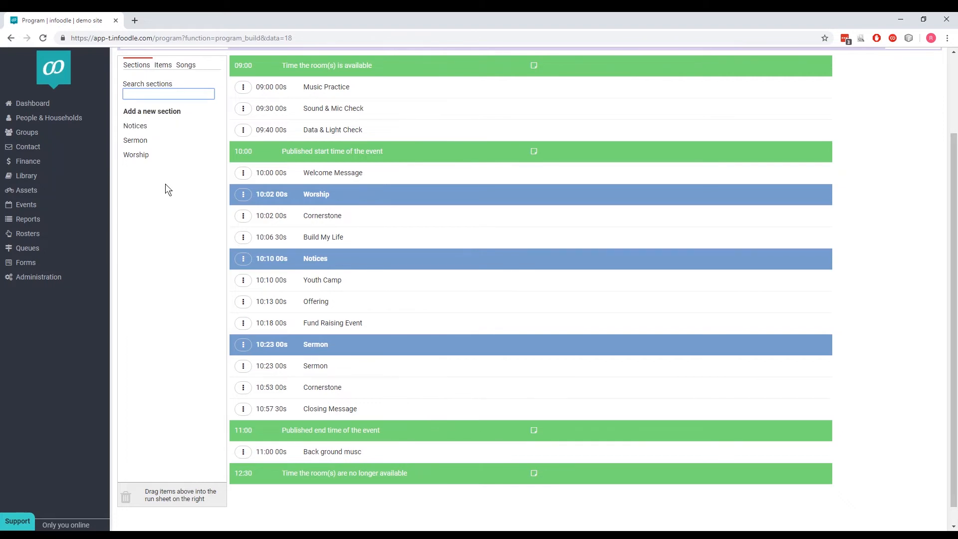
pyautogui.scroll(2, 166, 189)
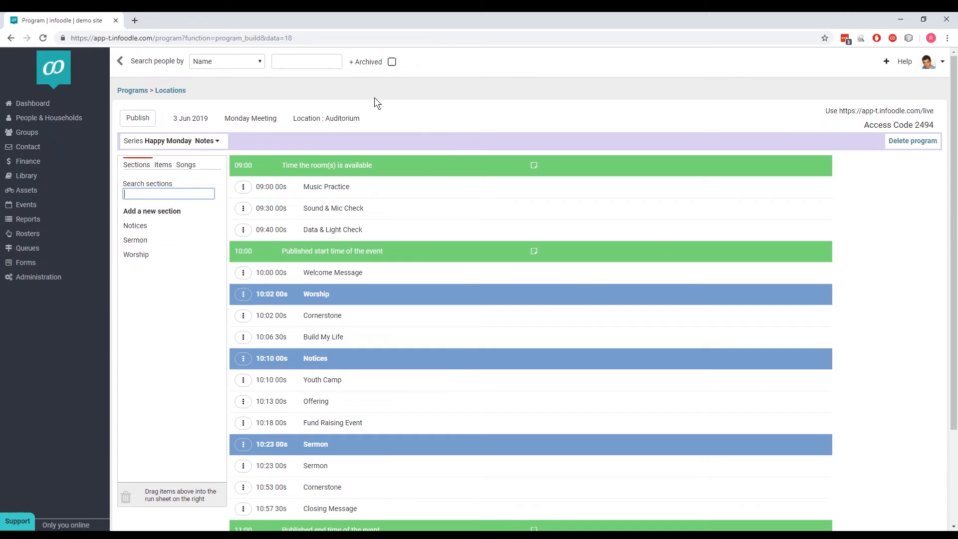
pyautogui.click(134, 92)
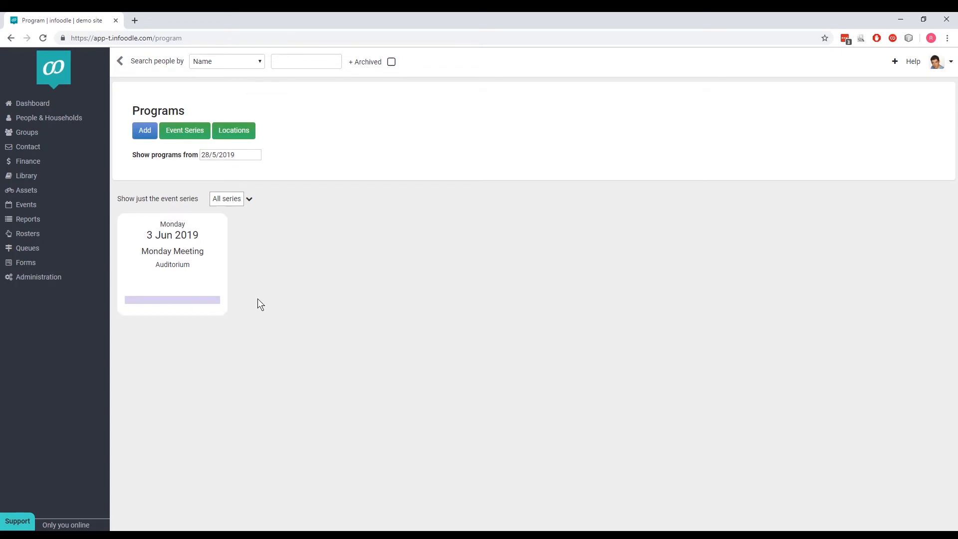
pyautogui.click(249, 199)
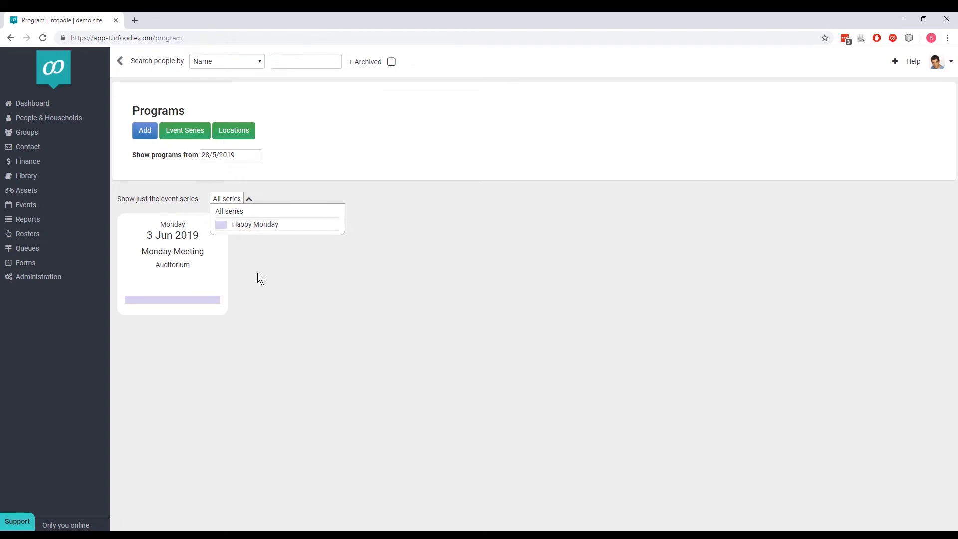
pyautogui.click(249, 199)
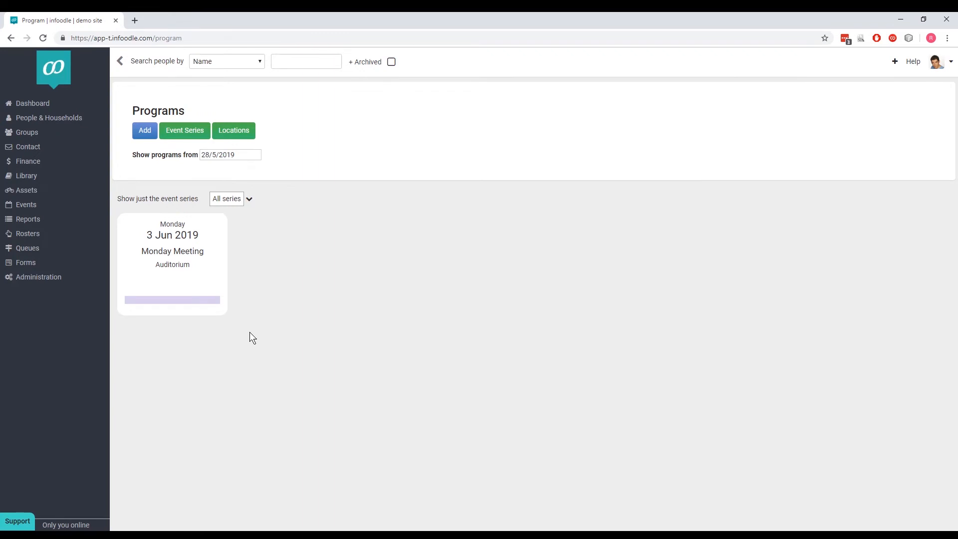
# Reopen the 3 Jun 2019 Monday Meeting program and add the note "Final song" to the Build My Life song.
pyautogui.click(215, 291)
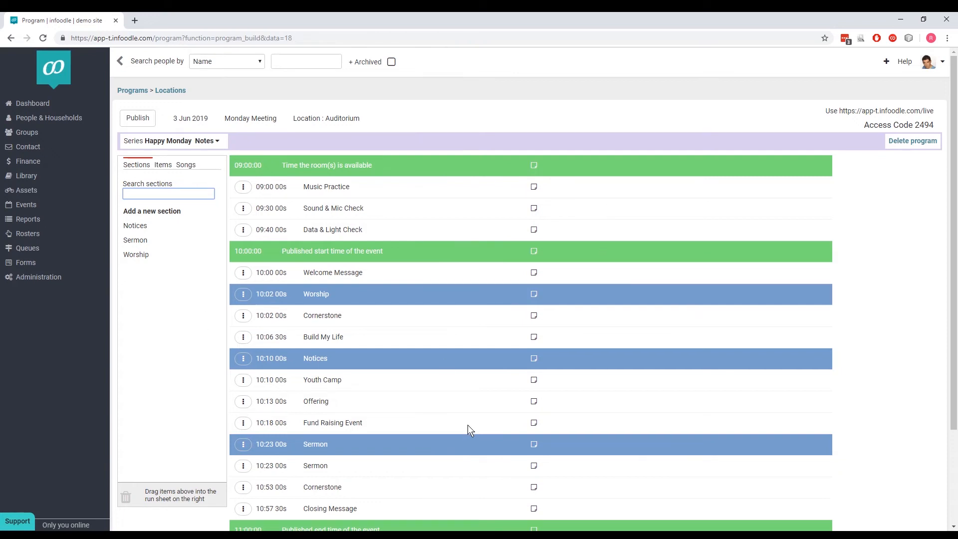
pyautogui.scroll(-1, 471, 423)
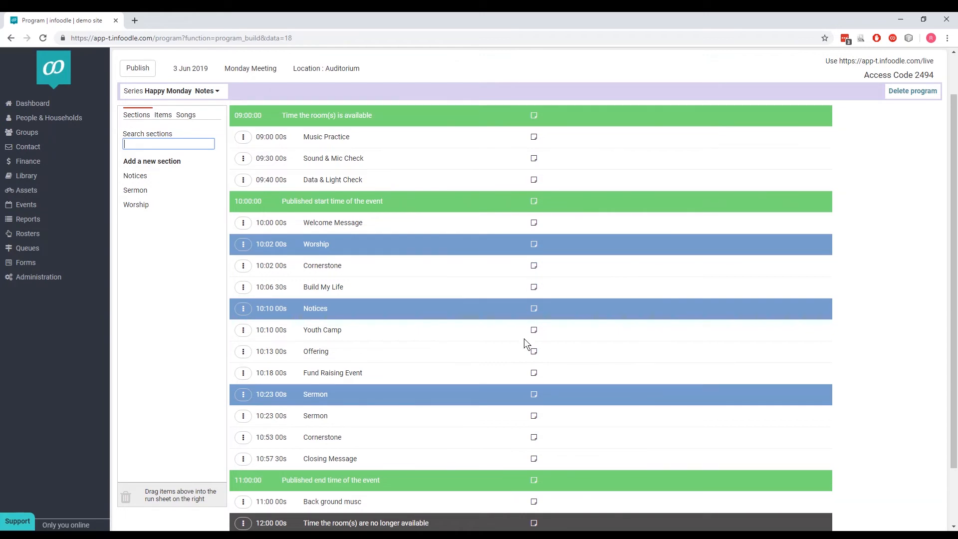
pyautogui.click(533, 288)
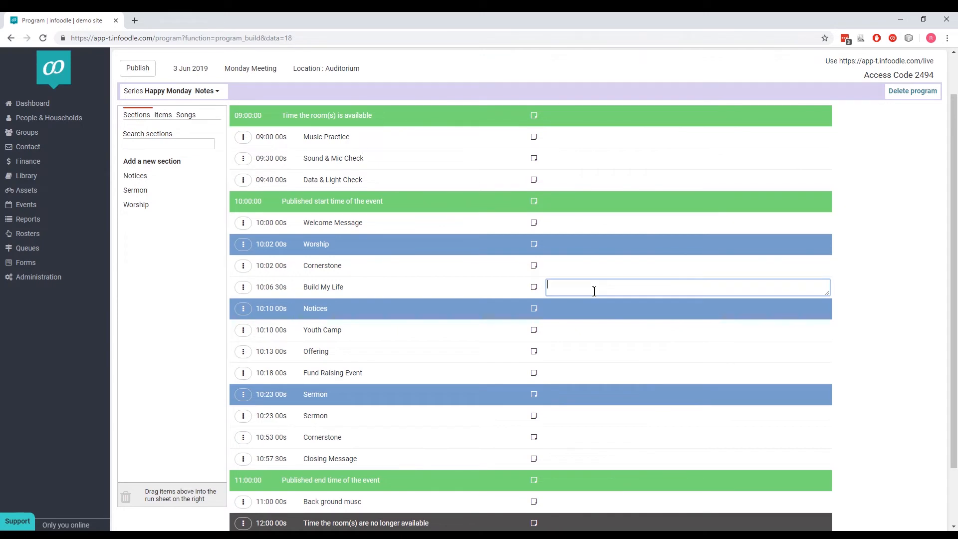
pyautogui.write('Final song')
pyautogui.press('Return')
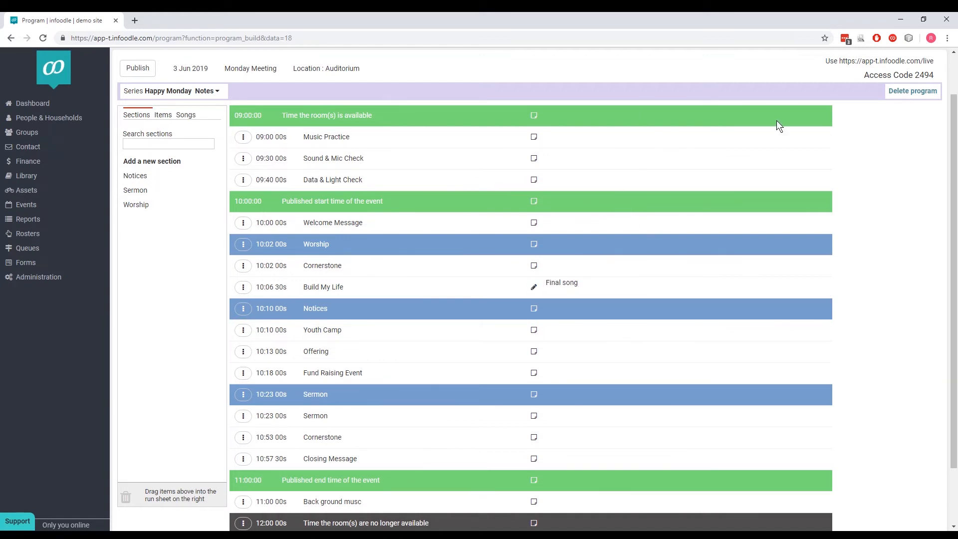
# Enter the program's access code on the live page to open its live run sheet.
pyautogui.scroll(1, 612, 73)
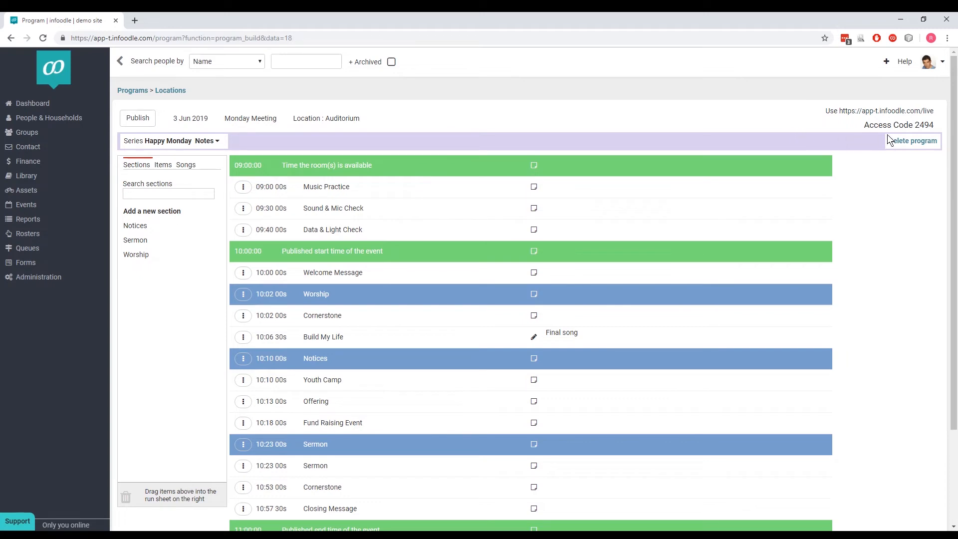
pyautogui.doubleClick(927, 126)
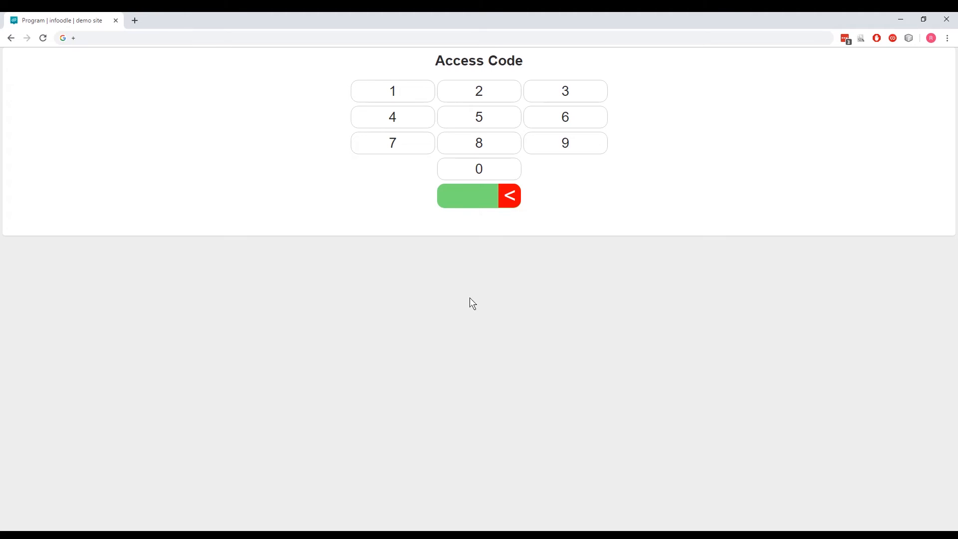
pyautogui.doubleClick(344, 19)
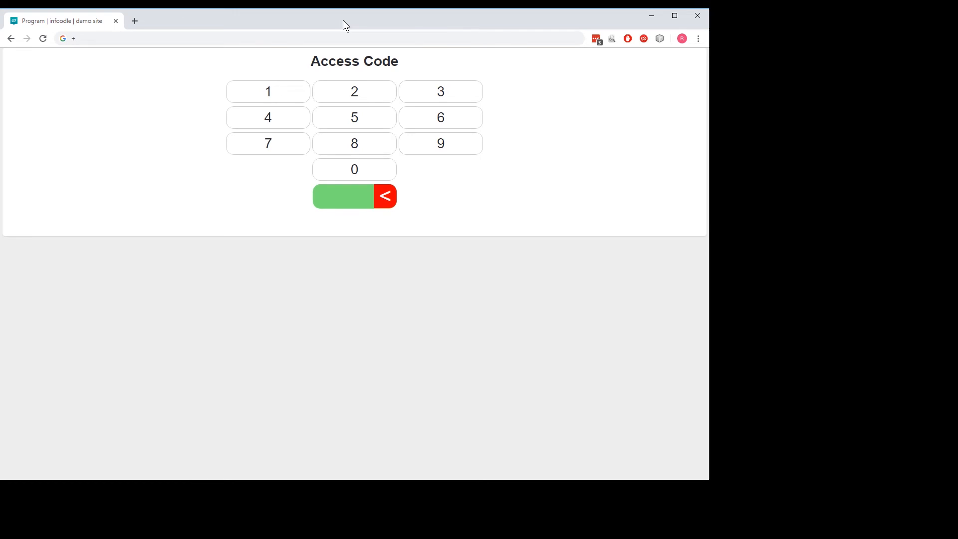
pyautogui.click(360, 91)
pyautogui.click(283, 112)
pyautogui.click(419, 148)
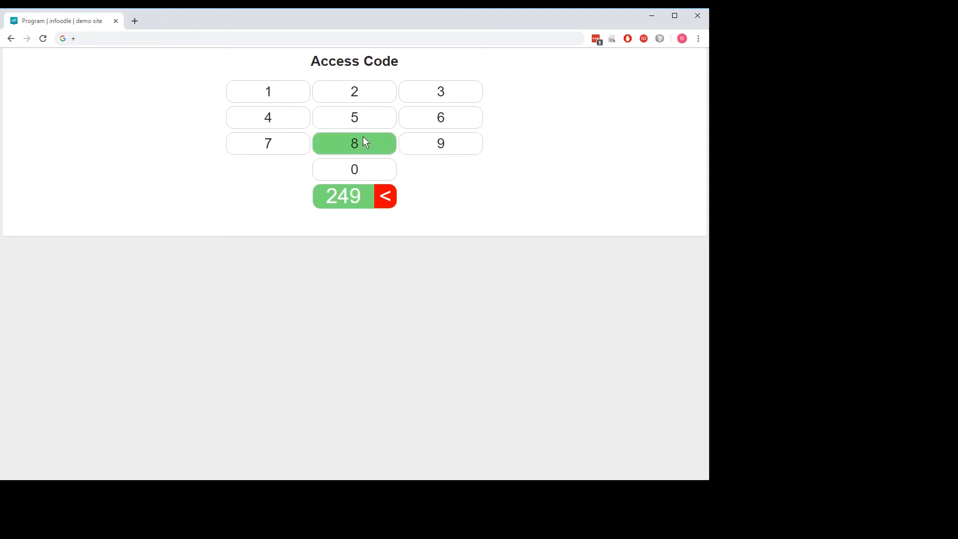
pyautogui.click(273, 118)
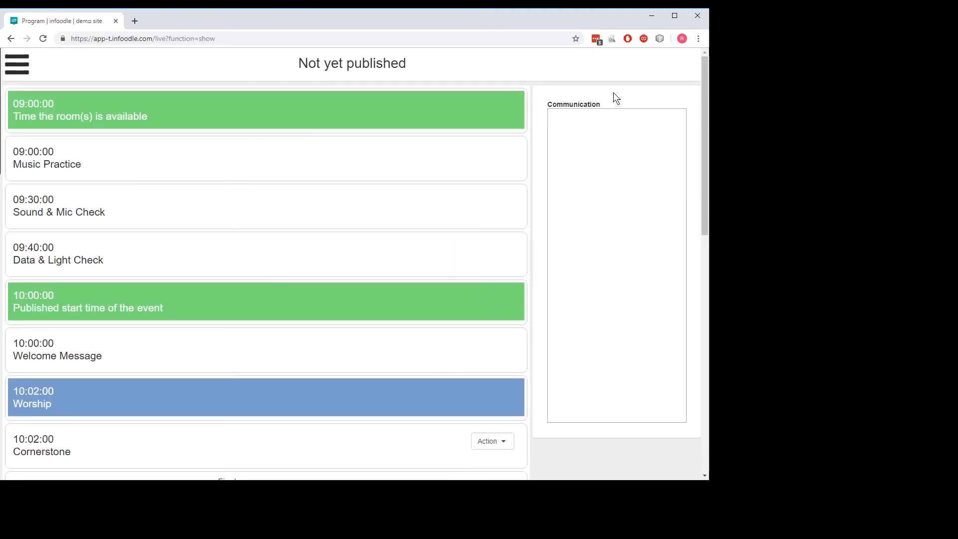
# Enlarge the live page window and look through the full run sheet from room opening to room closing time.
pyautogui.click(674, 16)
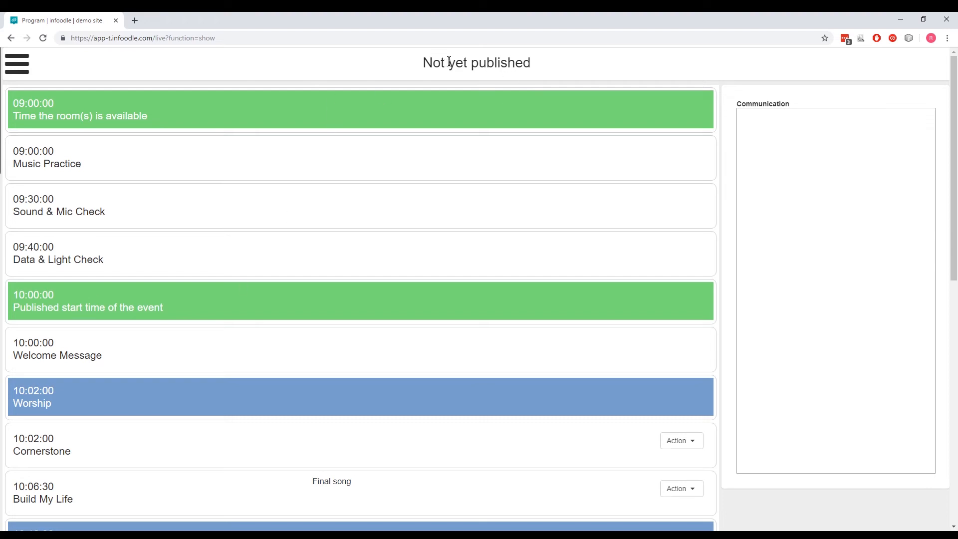
pyautogui.scroll(-5, 587, 261)
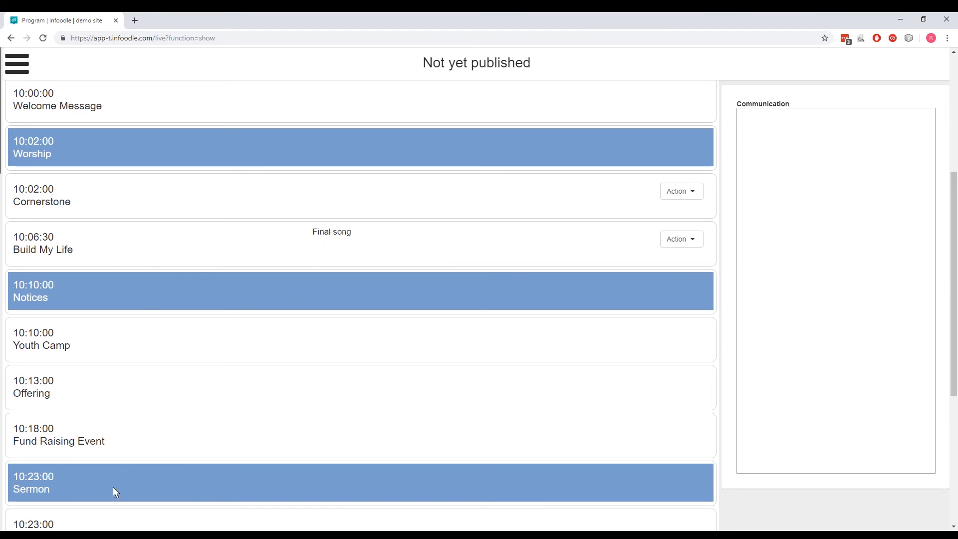
pyautogui.scroll(-5, 114, 489)
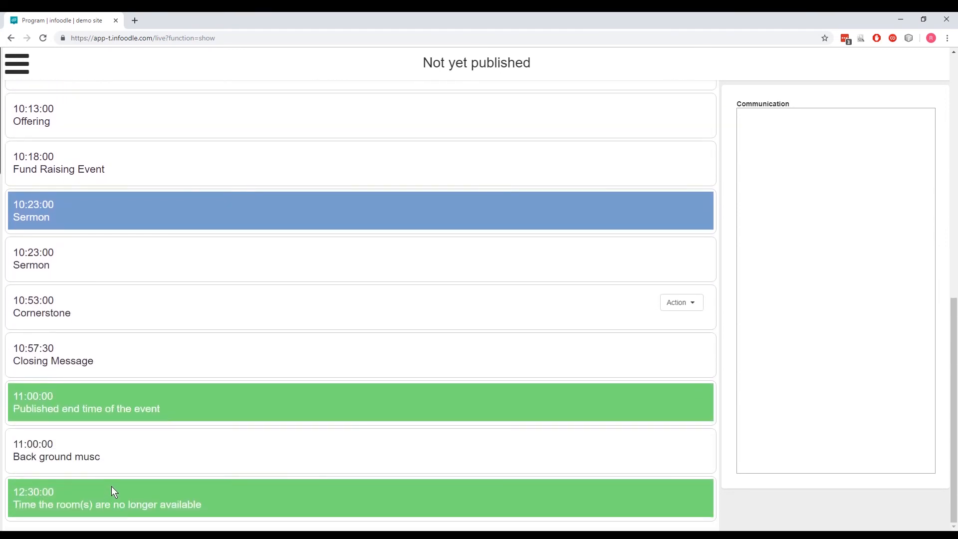
pyautogui.scroll(8, 115, 473)
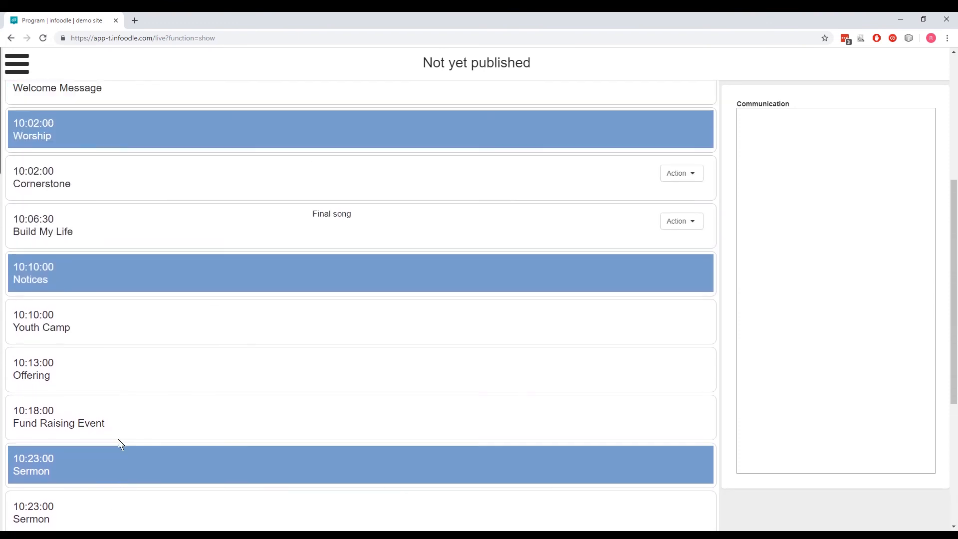
pyautogui.scroll(2, 123, 240)
pyautogui.scroll(-5, 322, 277)
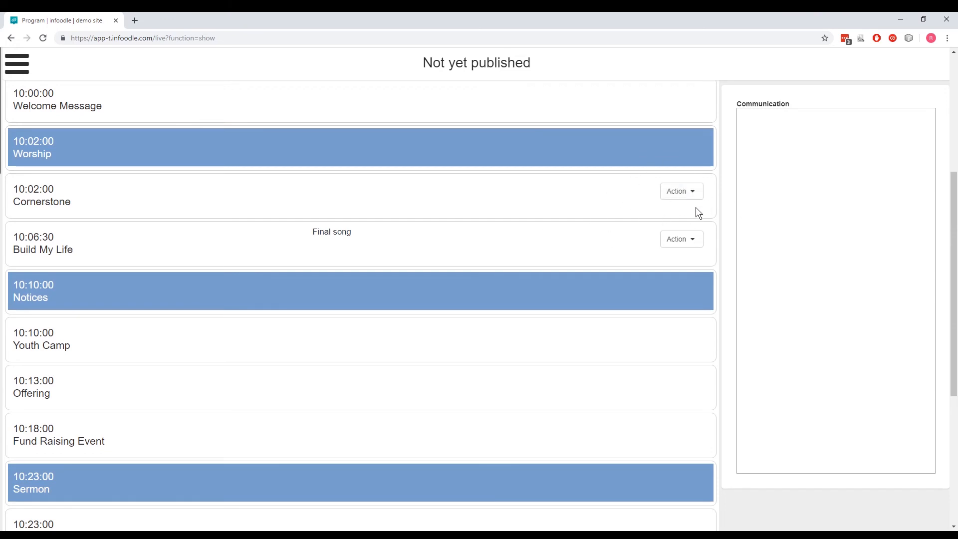
# View the chart and audio files attached to the Cornerstone and Build My Life songs in the Worship section.
pyautogui.click(696, 195)
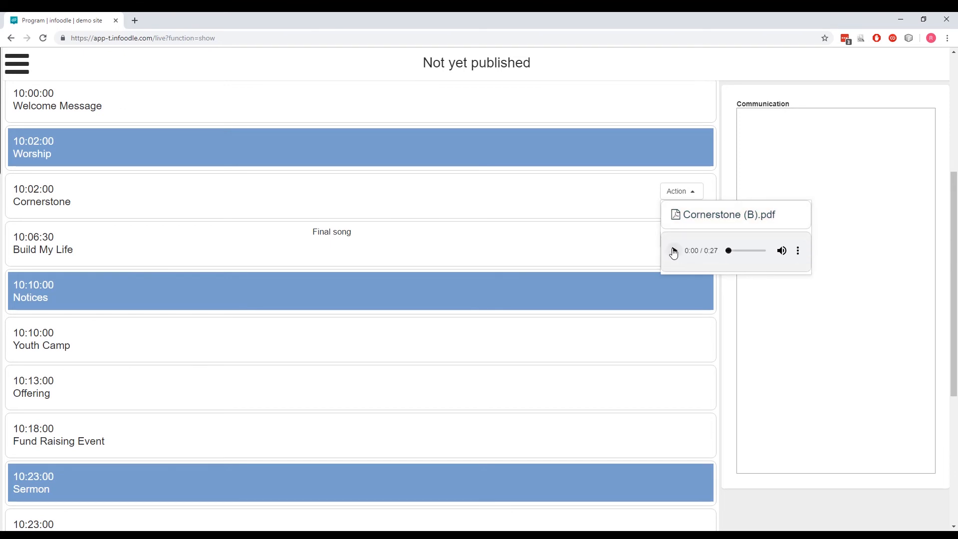
pyautogui.click(690, 194)
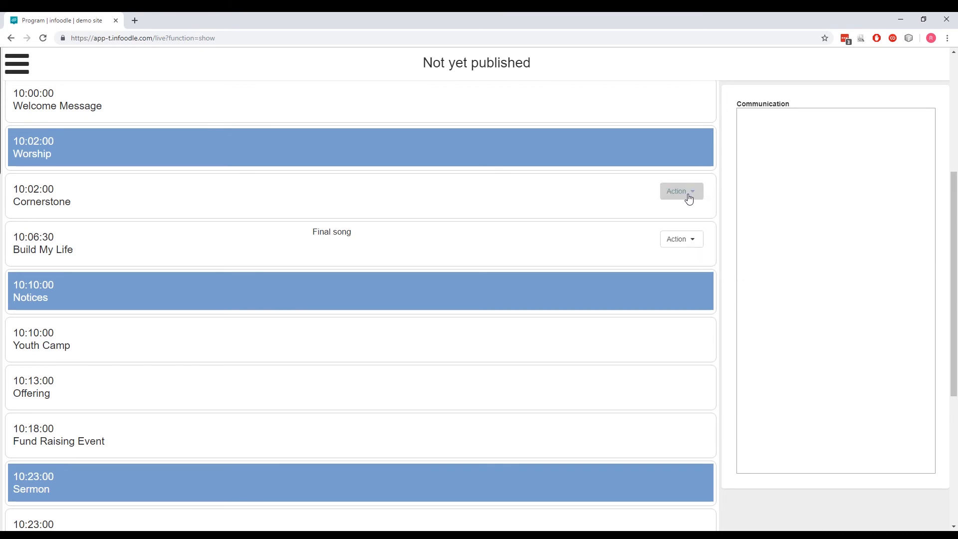
pyautogui.click(690, 241)
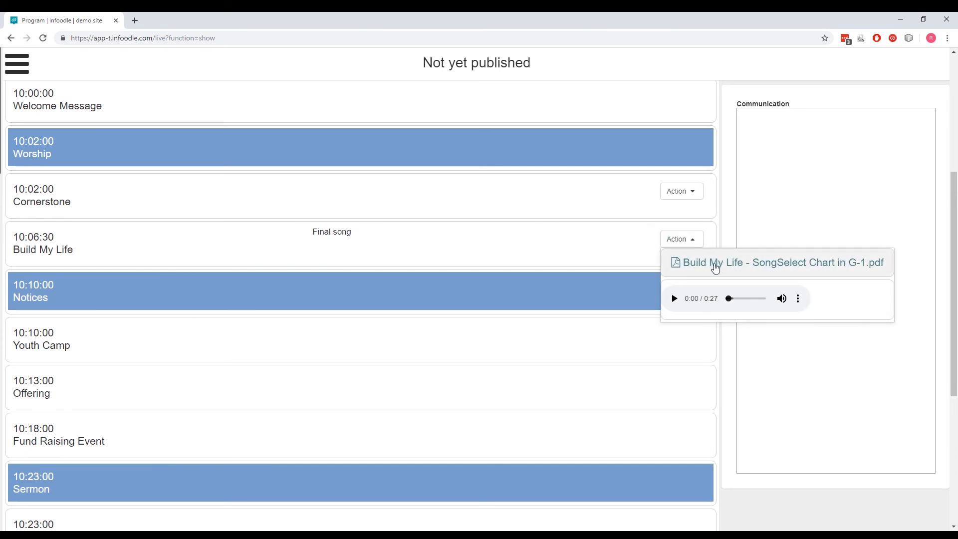
pyautogui.click(563, 245)
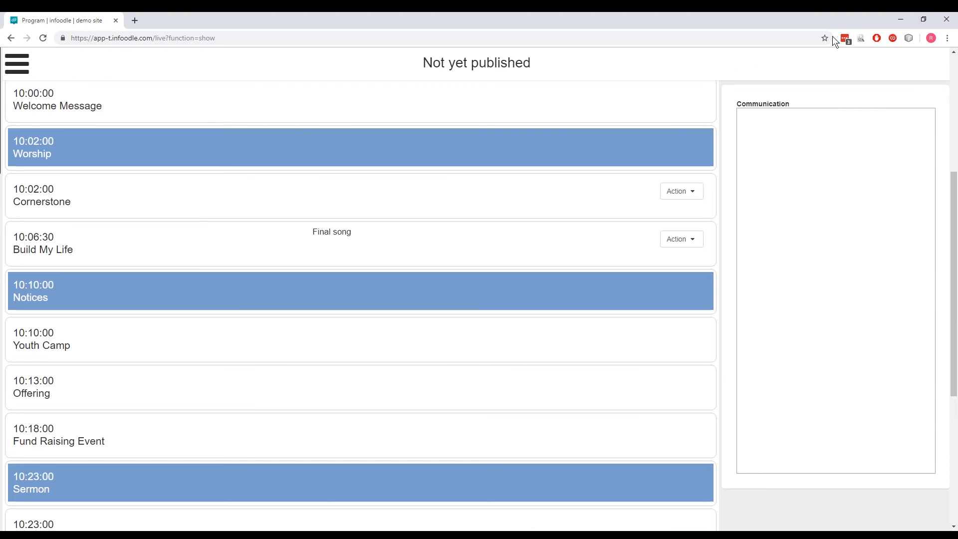
# Reduce the live page window, return to the program builder and publish the Monday Meeting program.
pyautogui.click(924, 20)
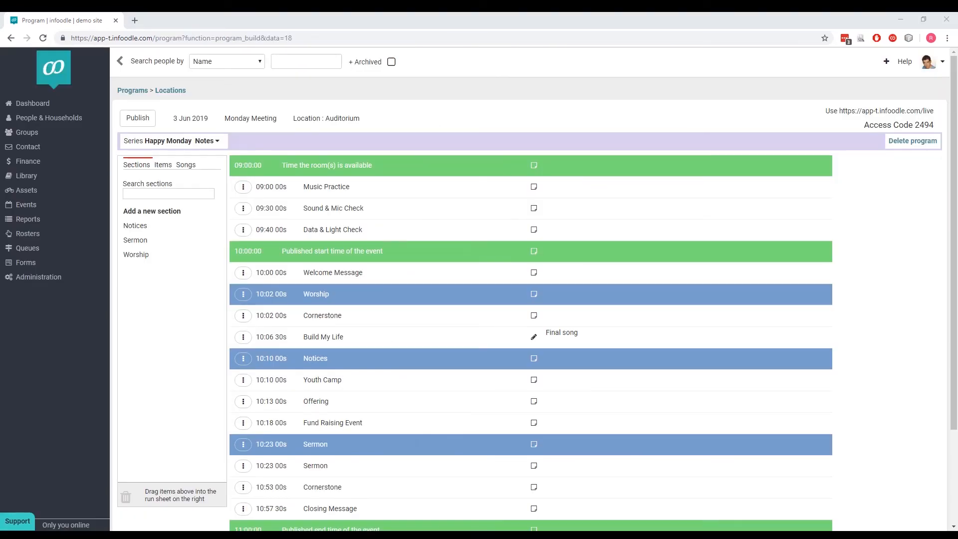
pyautogui.click(137, 120)
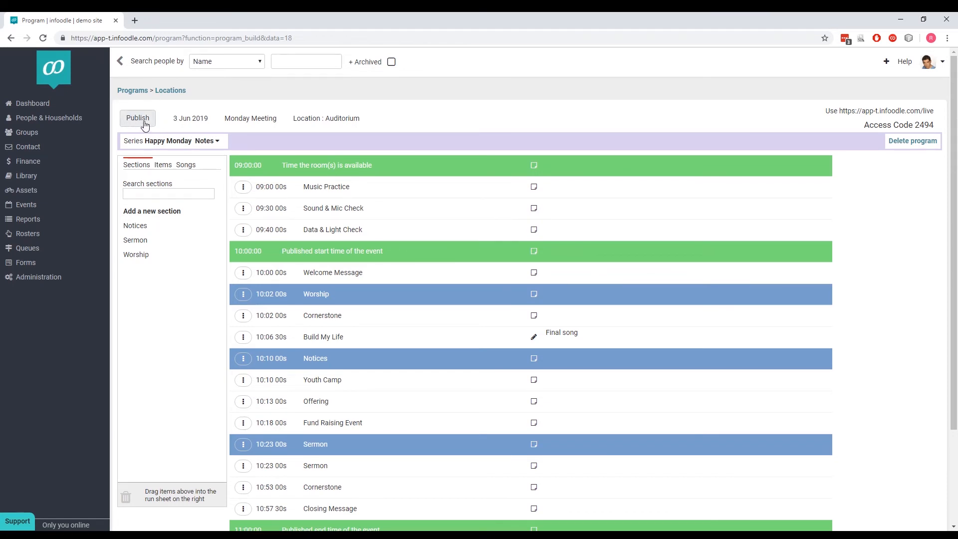
pyautogui.click(145, 123)
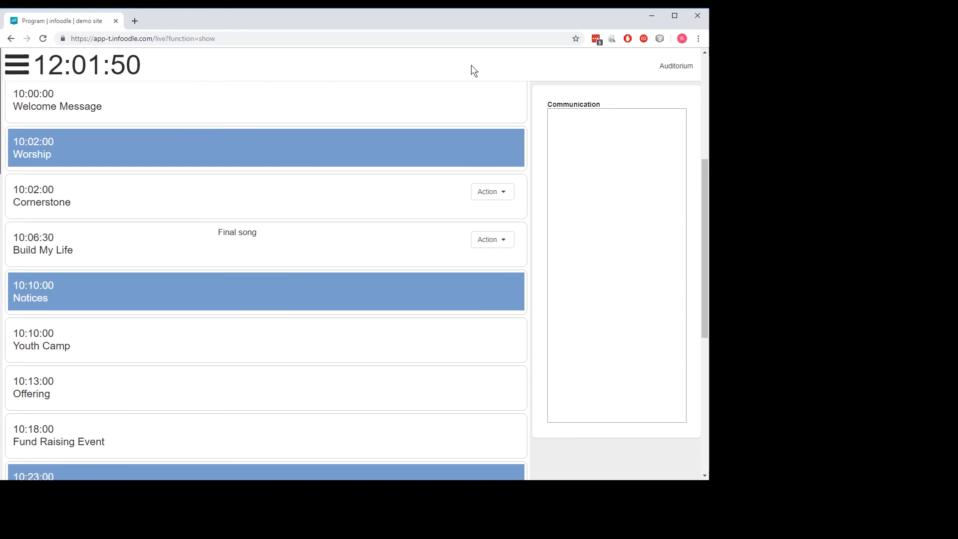
# Go back to the live run sheet and change its view from Full to Live Stage.
pyautogui.scroll(5, 343, 88)
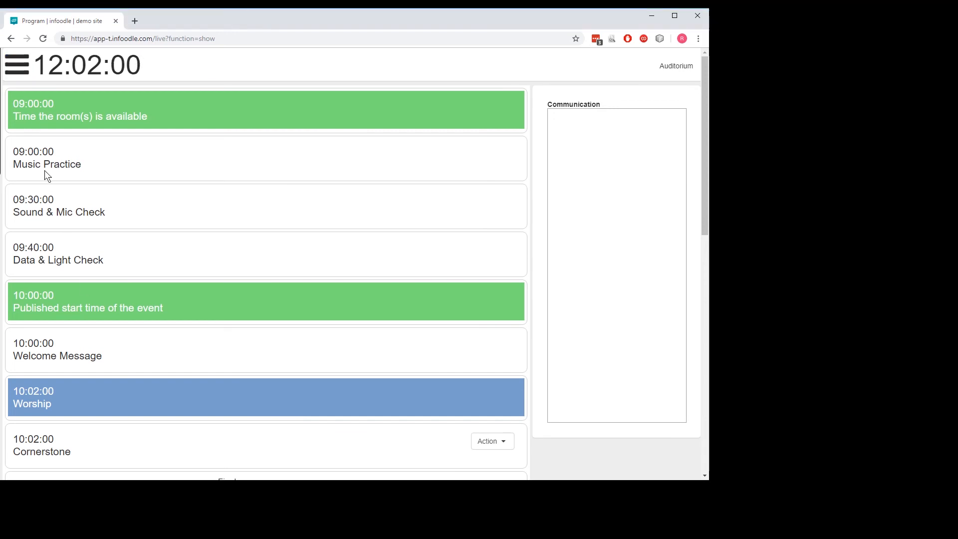
pyautogui.click(18, 64)
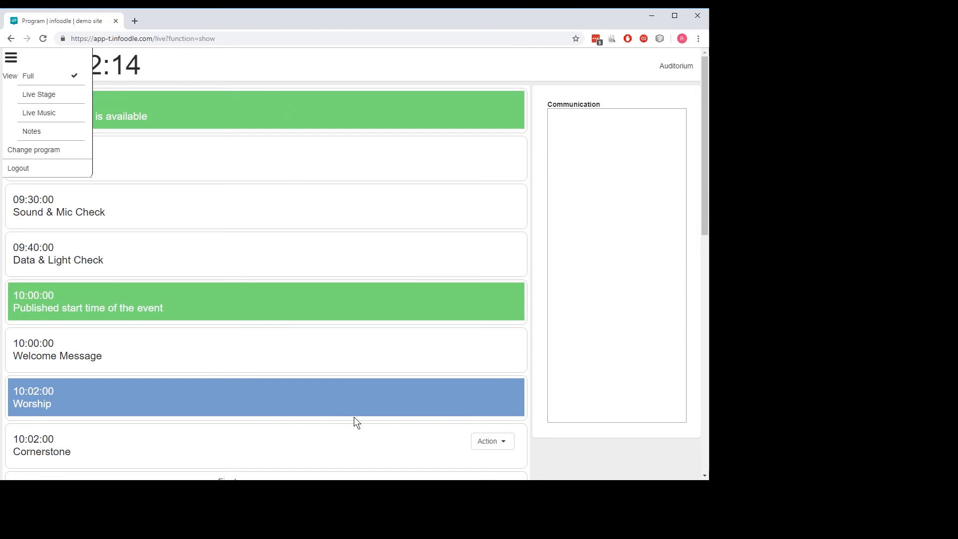
pyautogui.click(41, 100)
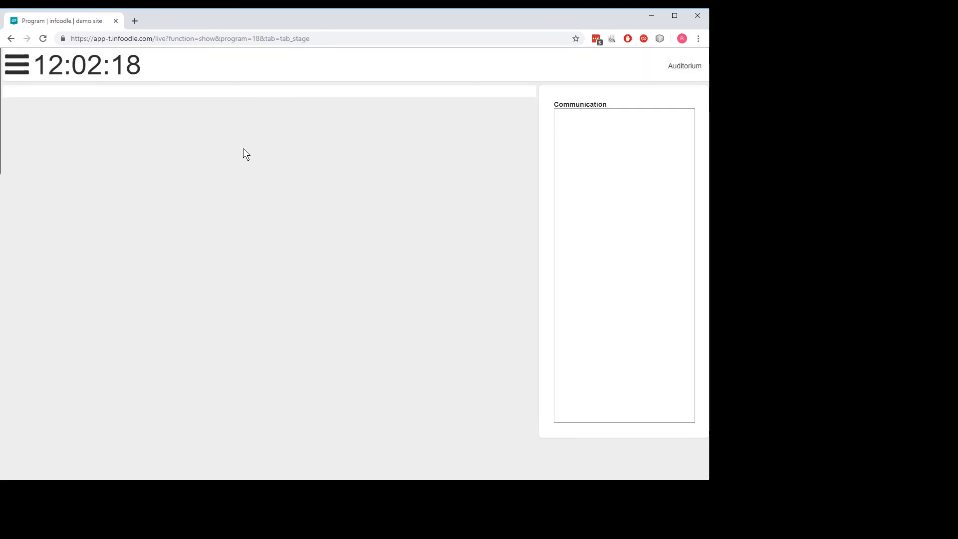
# Change the live page view to Live Music and on to Notes, and look through the whole notes list.
pyautogui.click(27, 69)
pyautogui.click(46, 119)
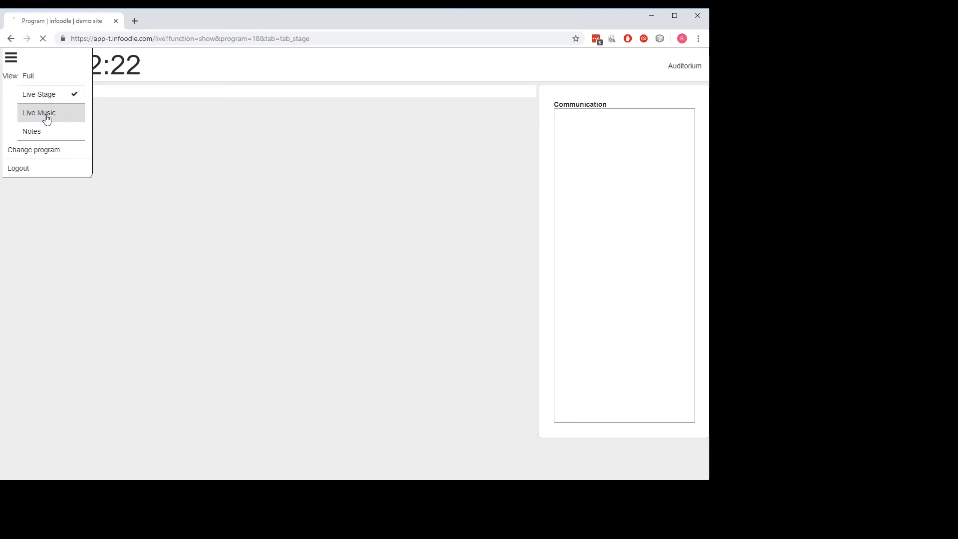
pyautogui.click(17, 68)
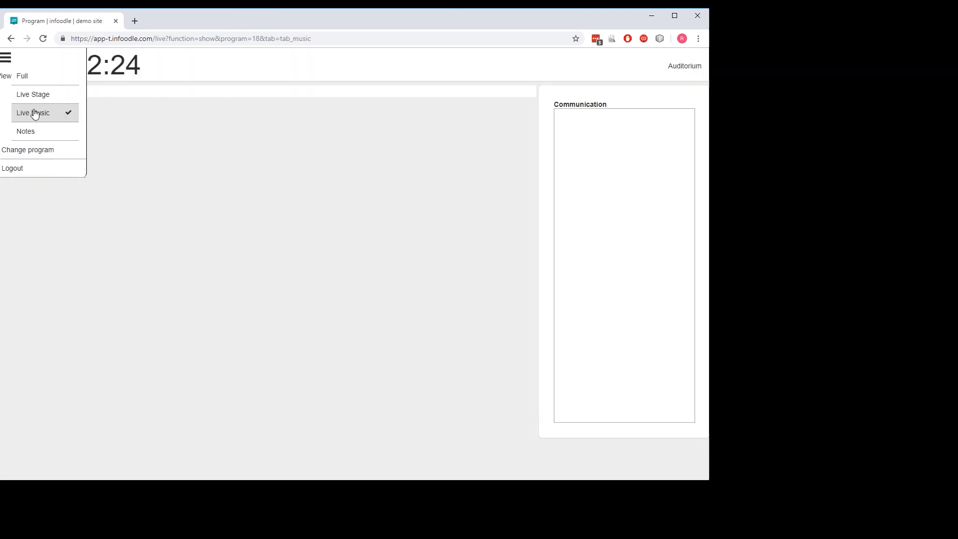
pyautogui.click(32, 133)
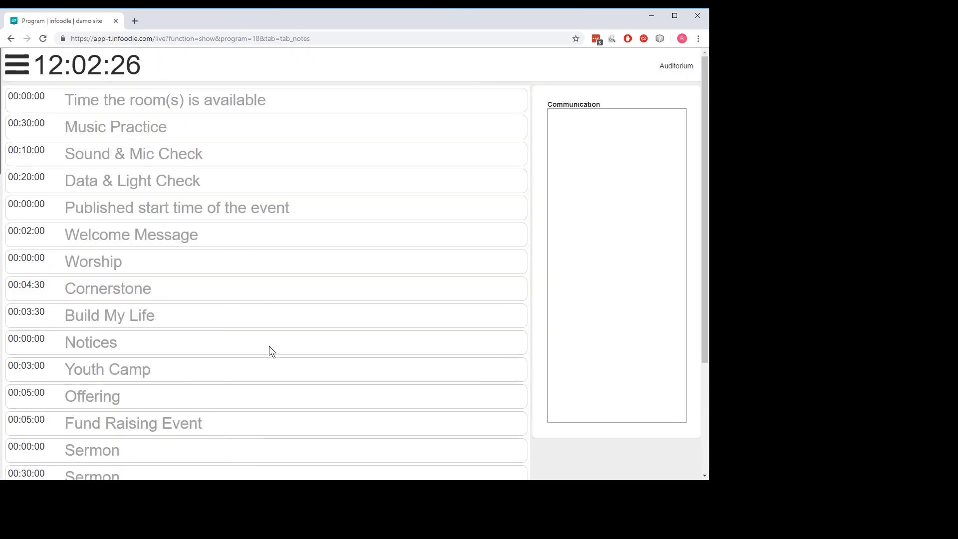
pyautogui.scroll(-3, 271, 361)
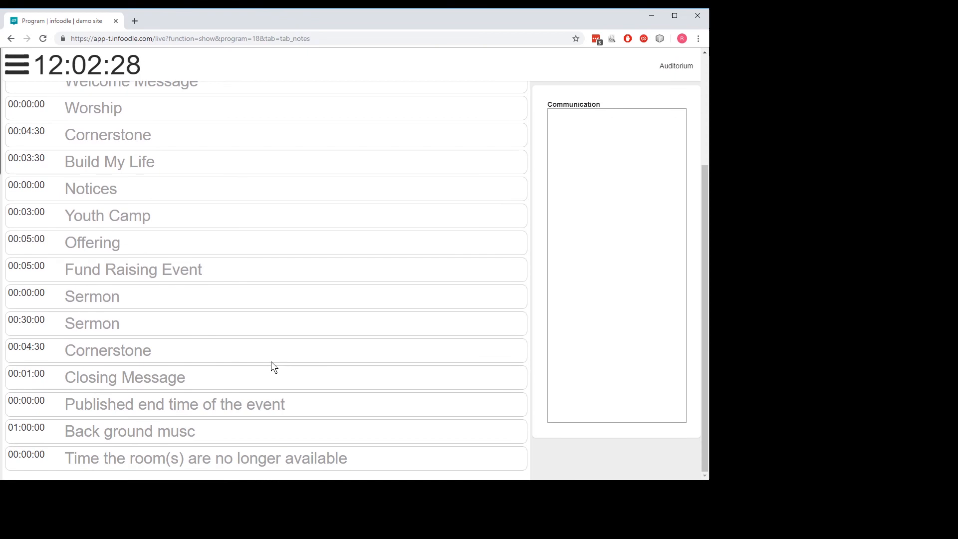
pyautogui.scroll(2, 271, 361)
pyautogui.scroll(1, 271, 362)
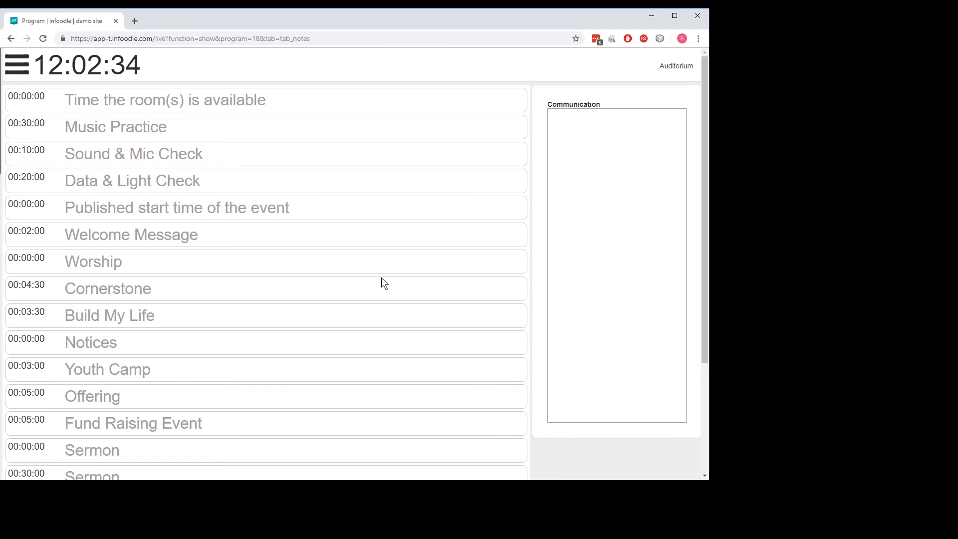
# Make Music Practice the active item in the program builder and return to the live page in Full view.
pyautogui.click(17, 65)
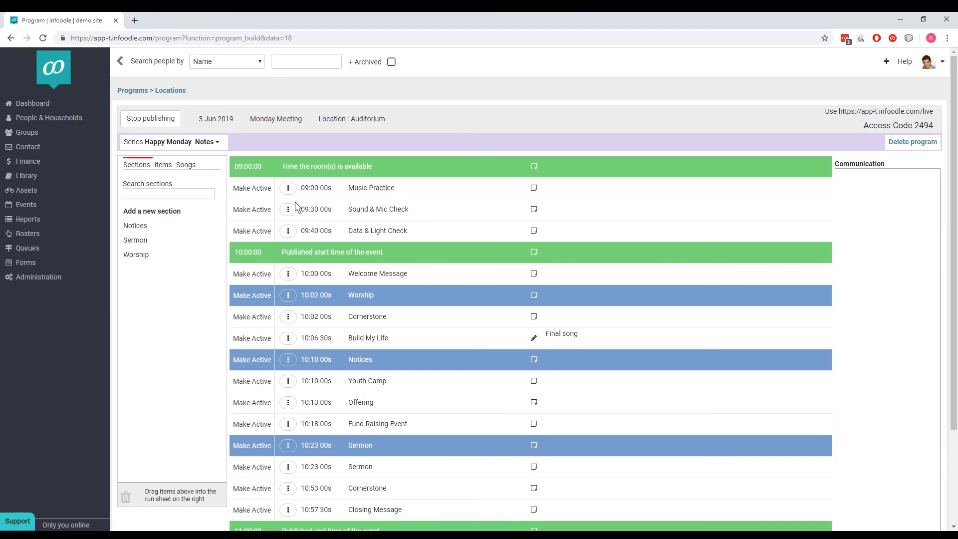
pyautogui.click(255, 194)
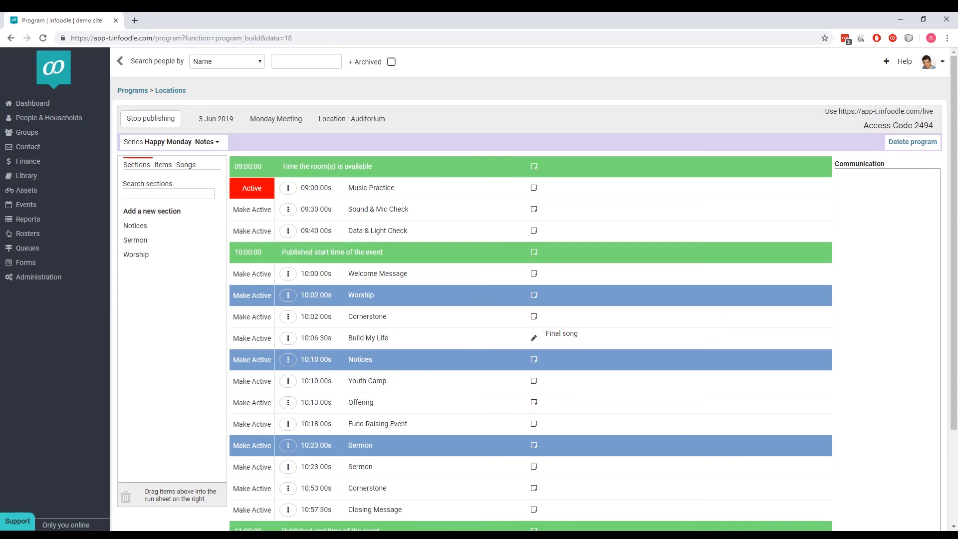
pyautogui.click(210, 536)
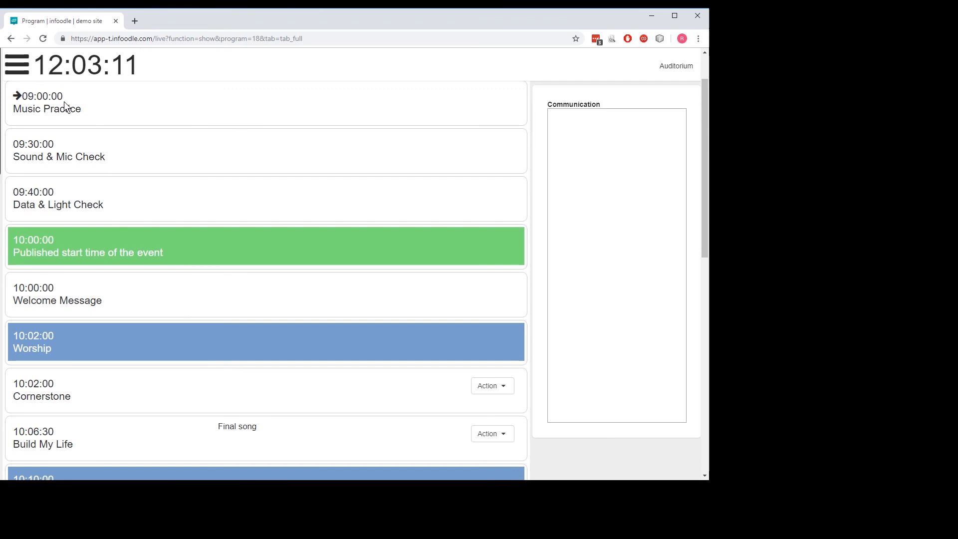
# View the active Music Practice item on the live page in the Live Stage, Live Music and Notes views.
pyautogui.click(16, 64)
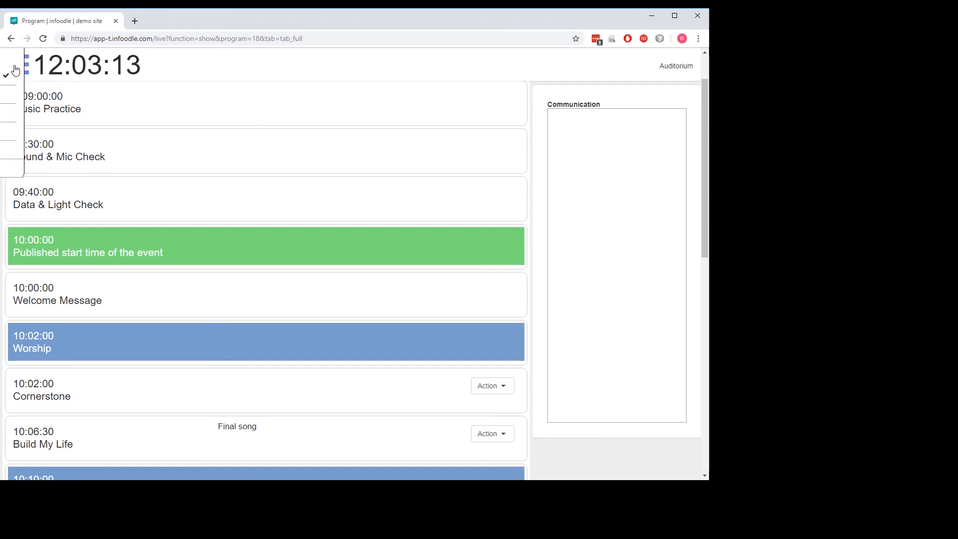
pyautogui.click(41, 101)
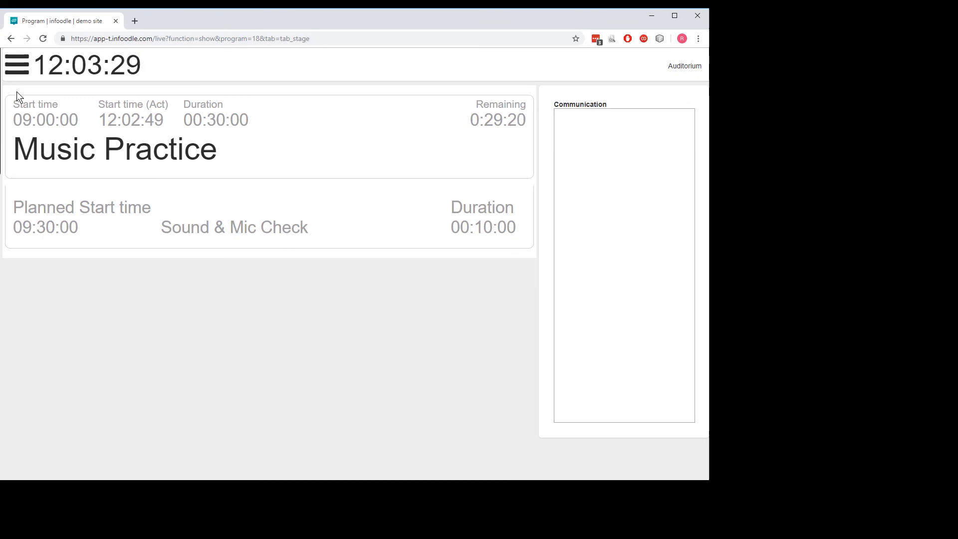
pyautogui.click(16, 65)
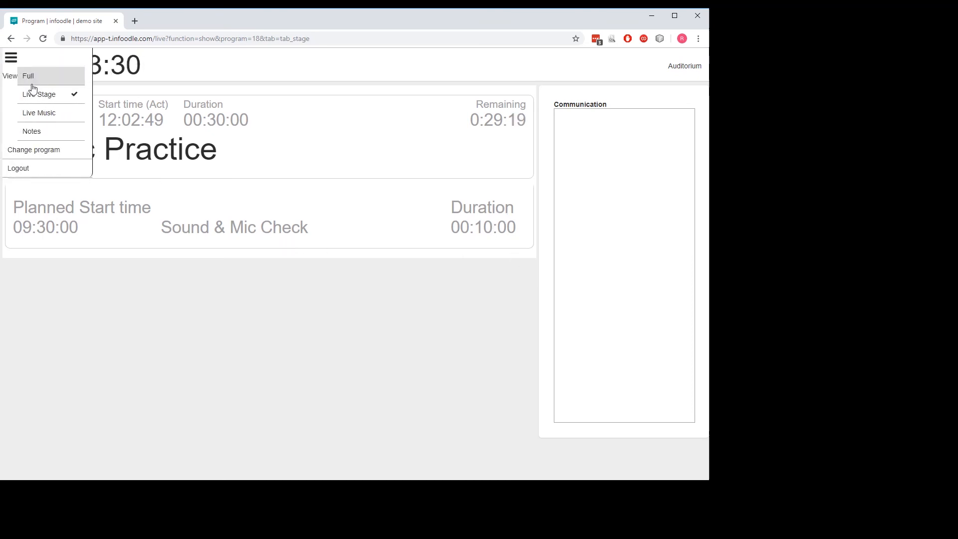
pyautogui.click(41, 113)
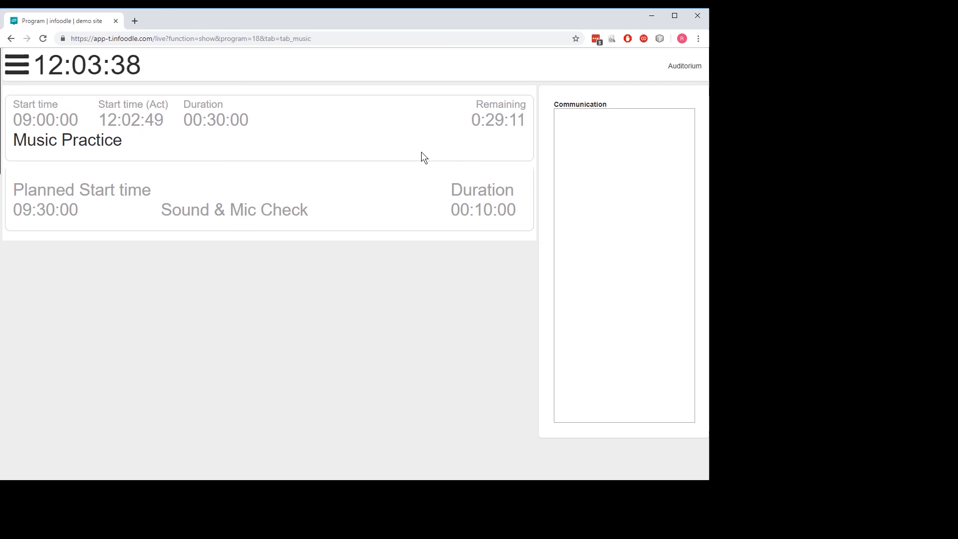
pyautogui.click(26, 76)
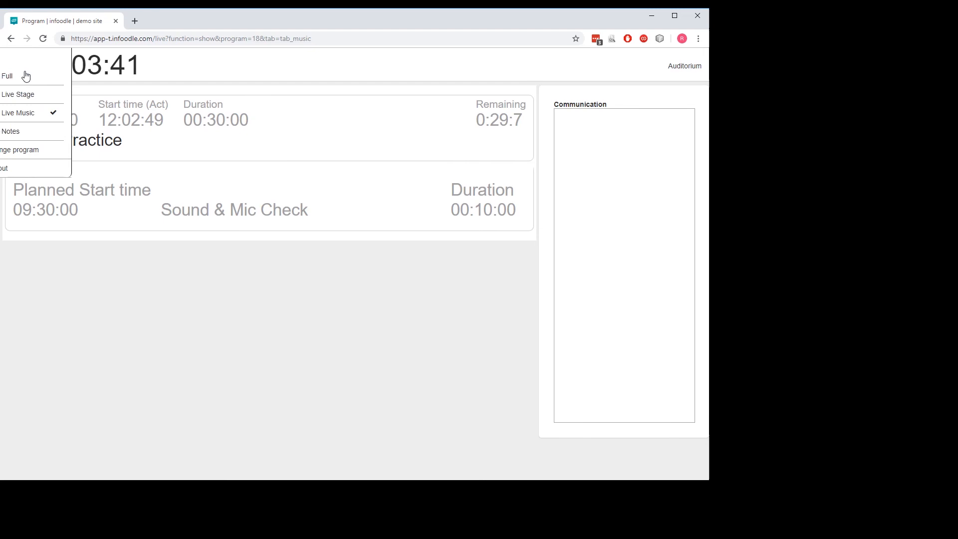
pyautogui.click(45, 139)
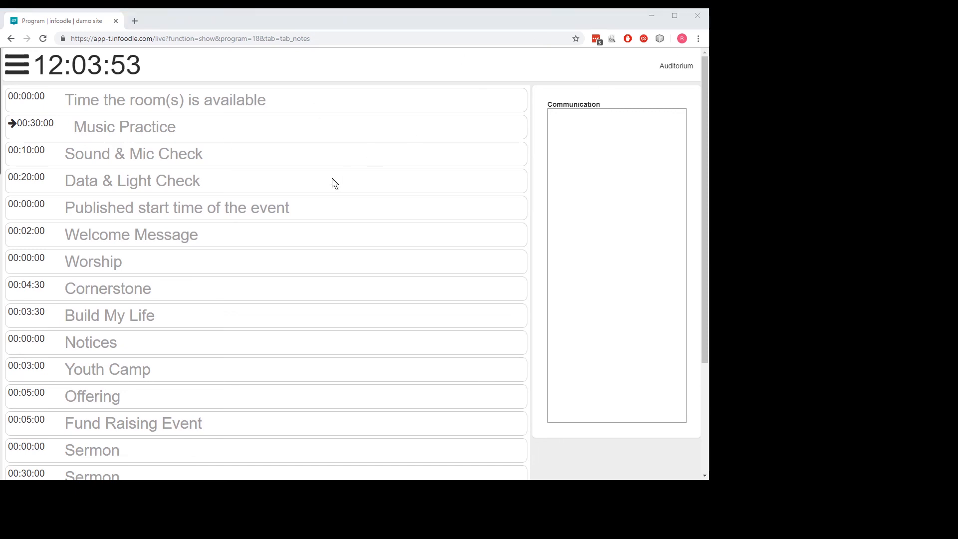
# Advance the active run sheet item through Sound & Mic Check, Data & Light Check and Welcome Message, viewing it in the live Notes view.
pyautogui.click(200, 190)
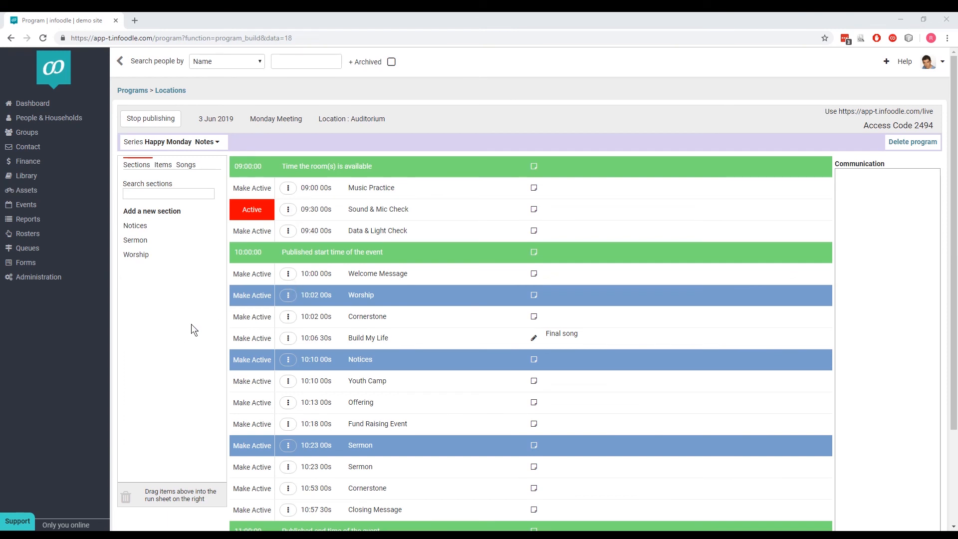
pyautogui.click(253, 232)
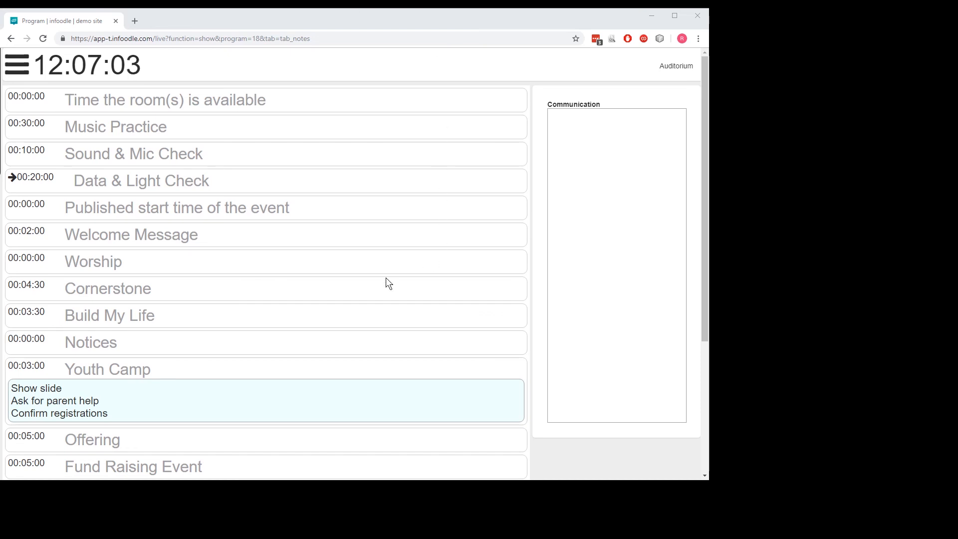
pyautogui.click(205, 257)
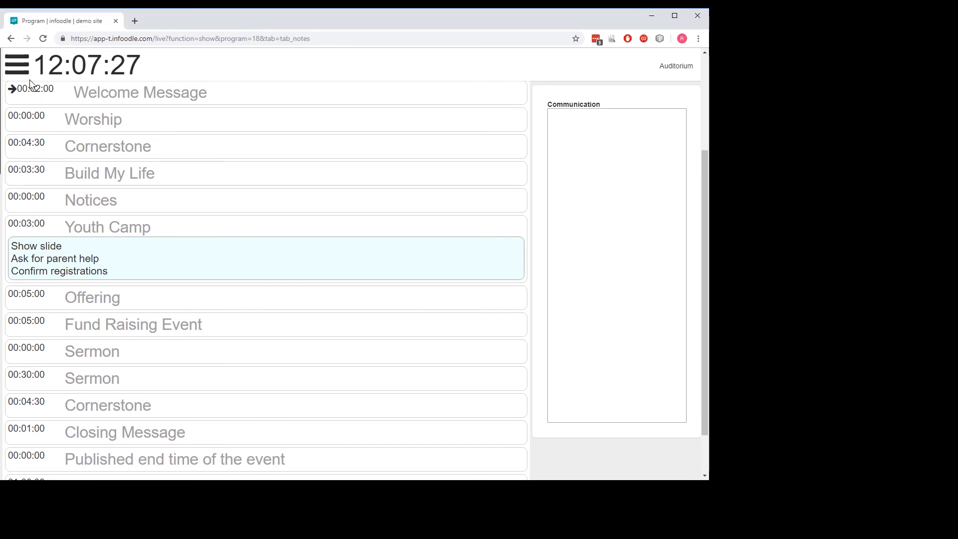
# Show the live page in the Live Stage and Live Music views and highlight the Final song note under Build My Life.
pyautogui.click(19, 69)
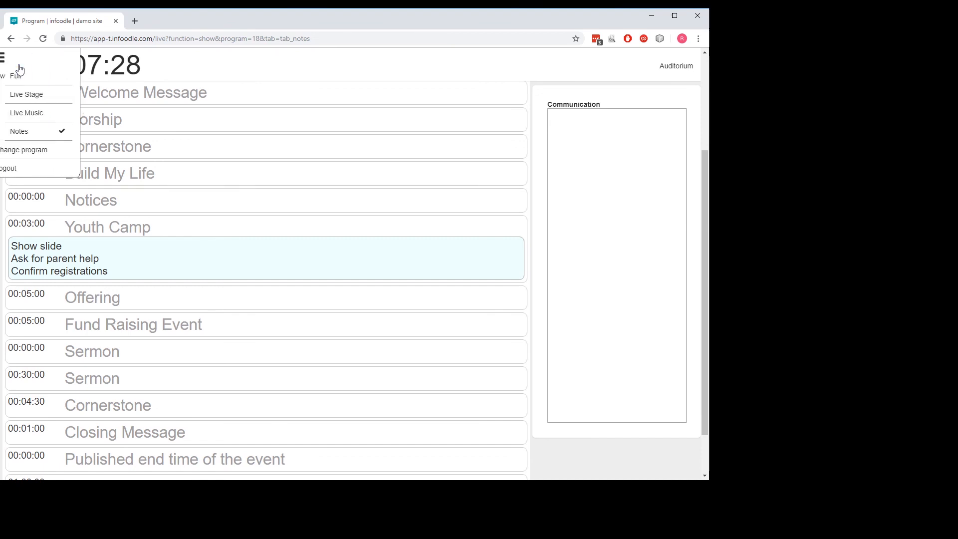
pyautogui.click(50, 95)
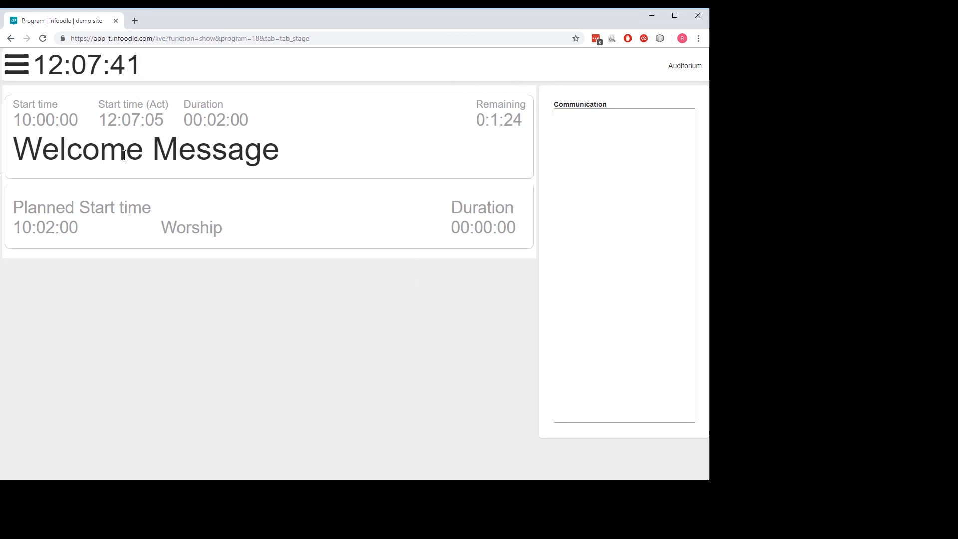
pyautogui.click(21, 72)
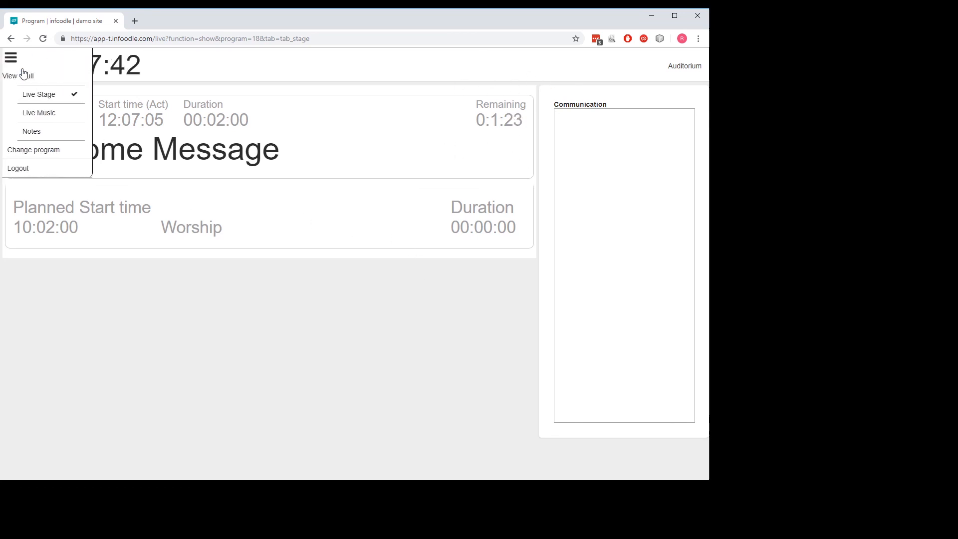
pyautogui.click(33, 114)
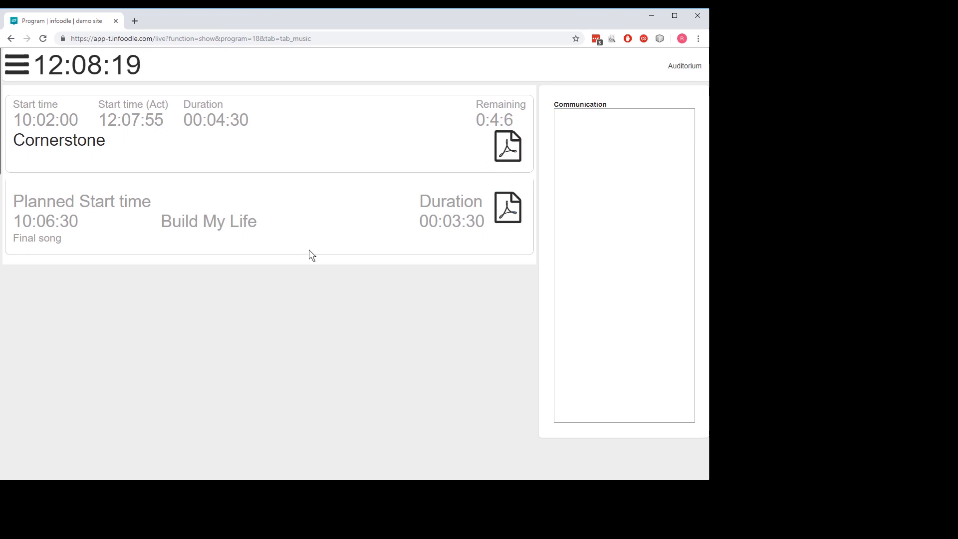
pyautogui.moveTo(15, 238); pyautogui.dragTo(63, 244)
pyautogui.click(72, 242)
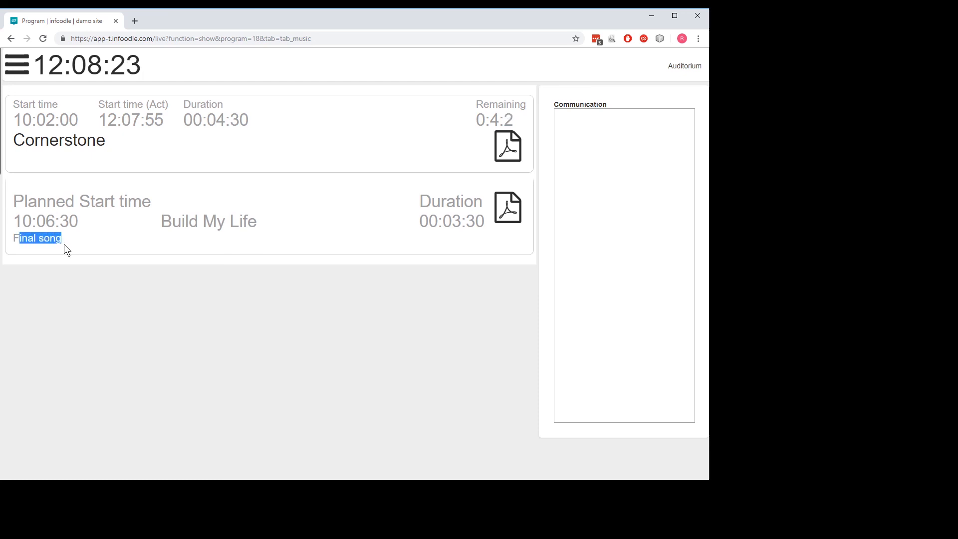
pyautogui.click(63, 244)
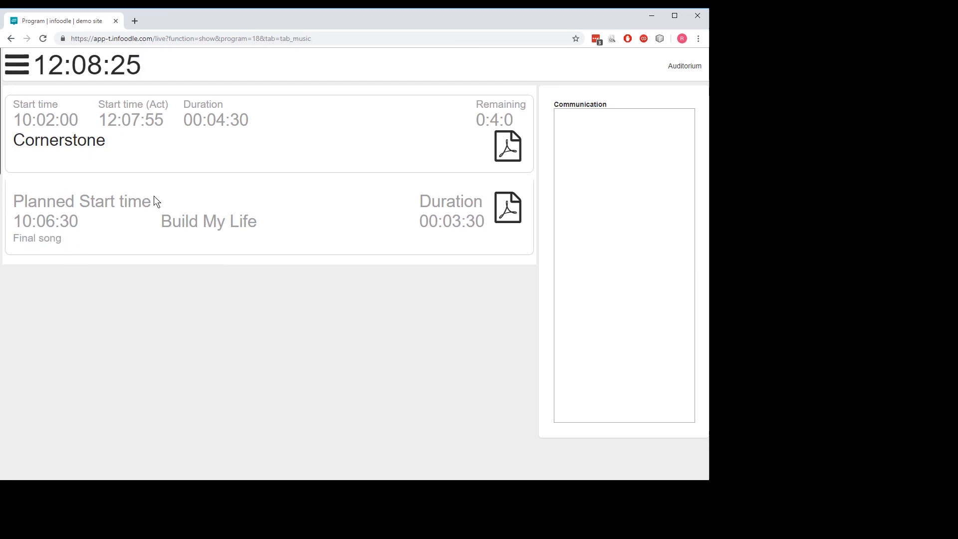
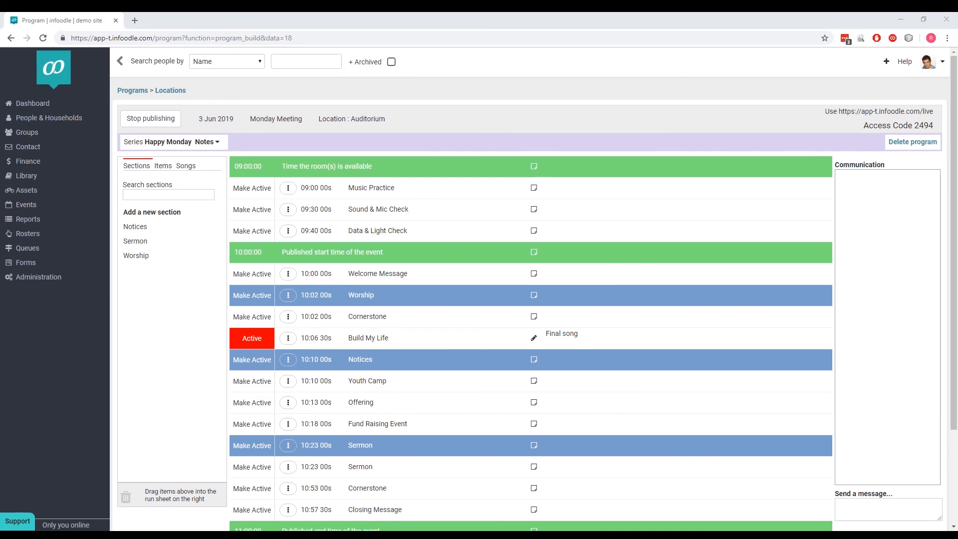
# Send the message "Notices have changed" from the program builder's Communication area.
pyautogui.click(855, 513)
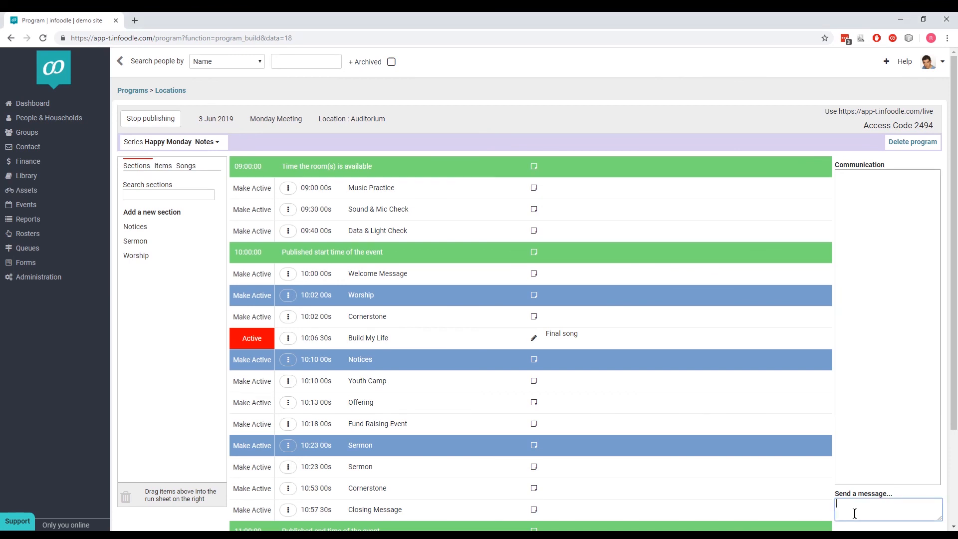
pyautogui.write('New song')
pyautogui.hotkey('ctrl', 'a')
pyautogui.write('Notices have changed')
pyautogui.press('Return')
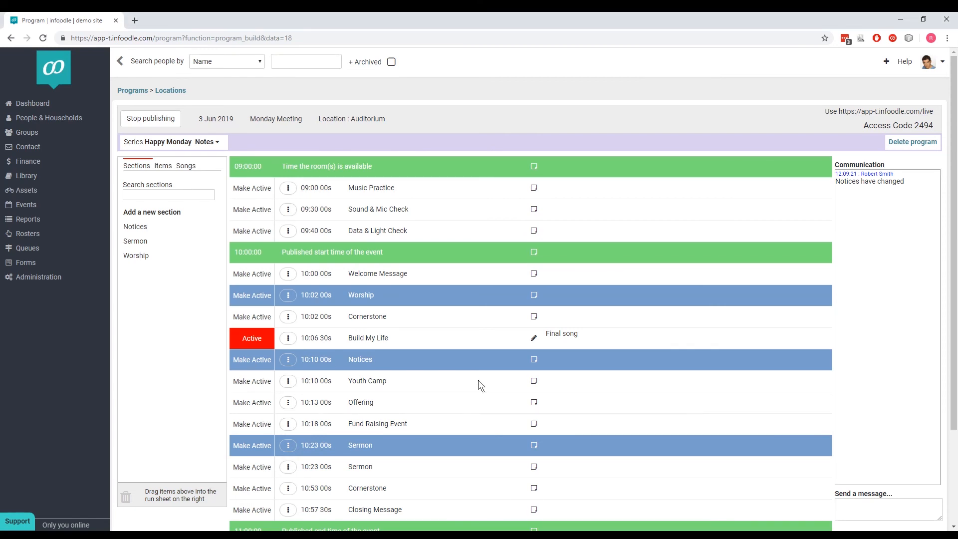
# Insert a new item after Fund Raising Event, clear its prefilled notes and name it "Kids program starts now".
pyautogui.scroll(-1, 459, 379)
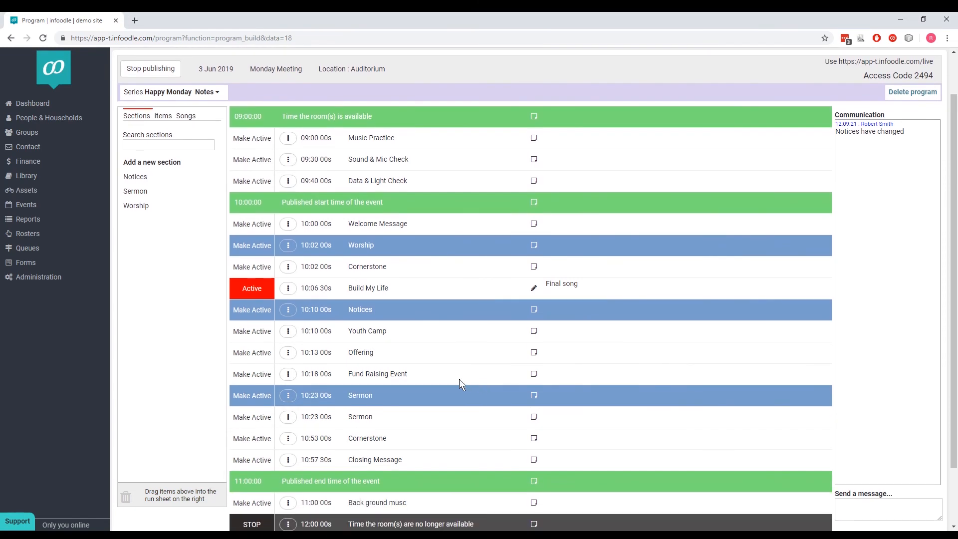
pyautogui.click(165, 116)
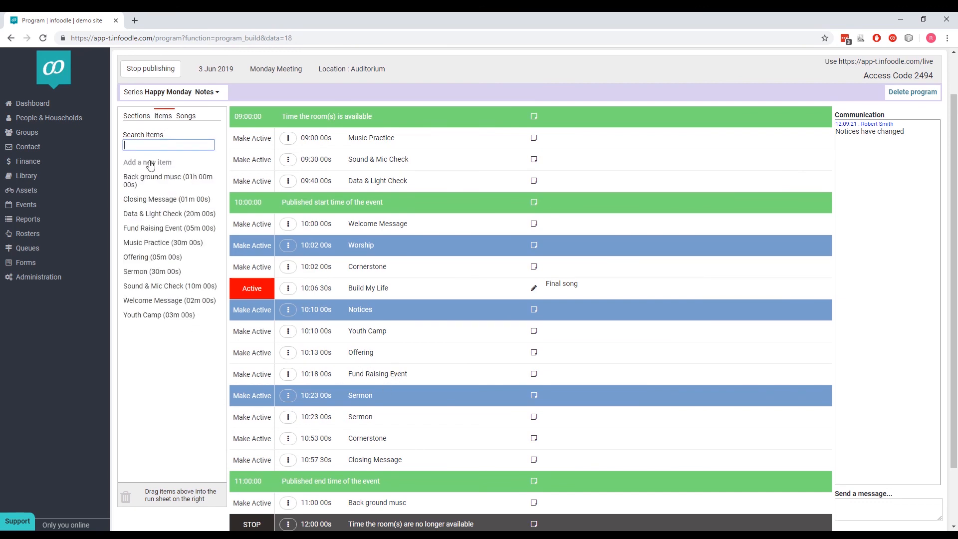
pyautogui.moveTo(151, 165); pyautogui.dragTo(235, 385)
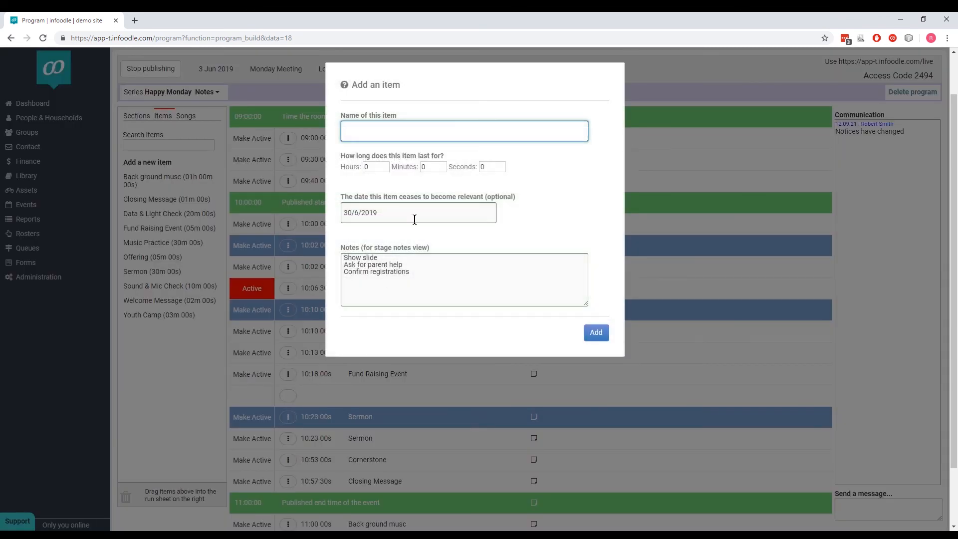
pyautogui.moveTo(417, 274); pyautogui.dragTo(309, 247)
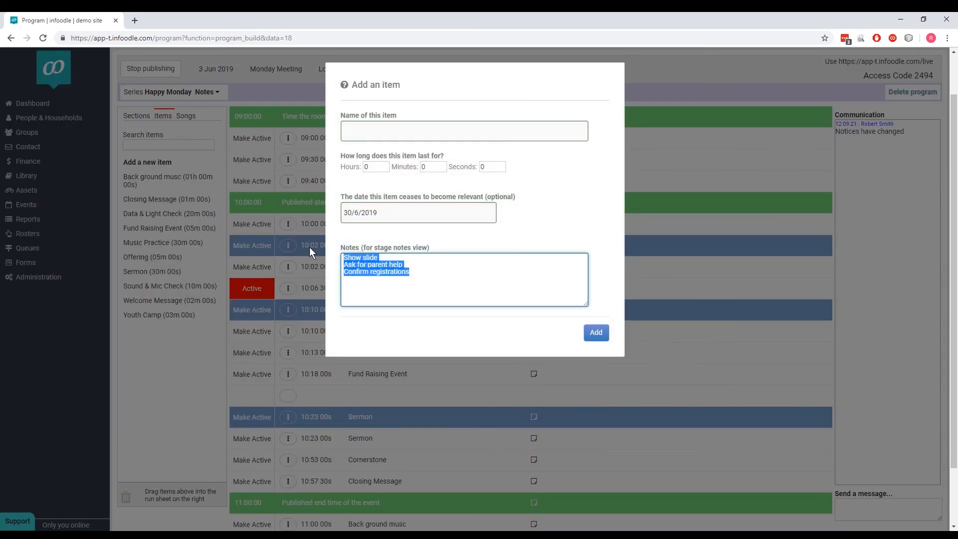
pyautogui.press('BackSpace')
pyautogui.click(383, 131)
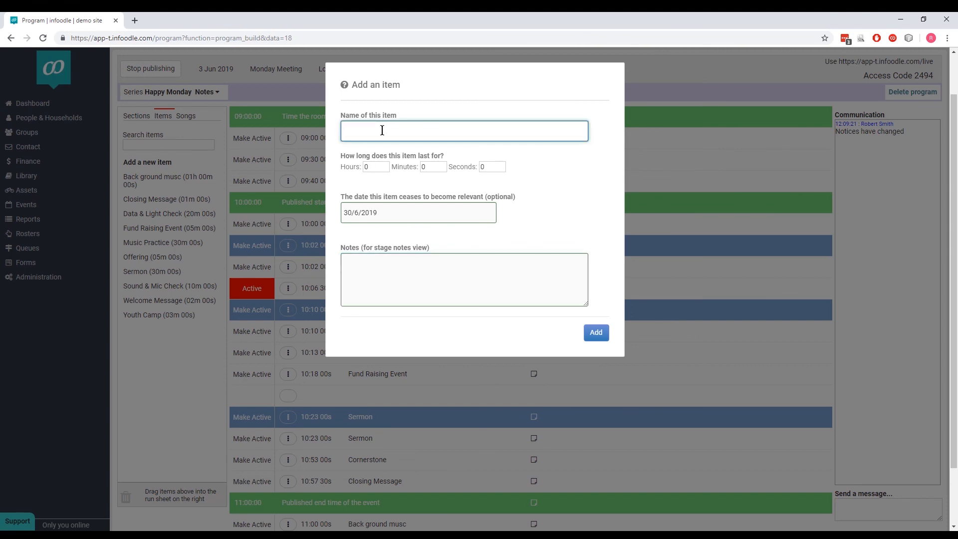
pyautogui.write('Kids program starts now')
# Set the new item's duration to 1 minute, clear its expiry date and add it to the run sheet.
pyautogui.click(432, 167)
pyautogui.write('1')
pyautogui.press('Tab')
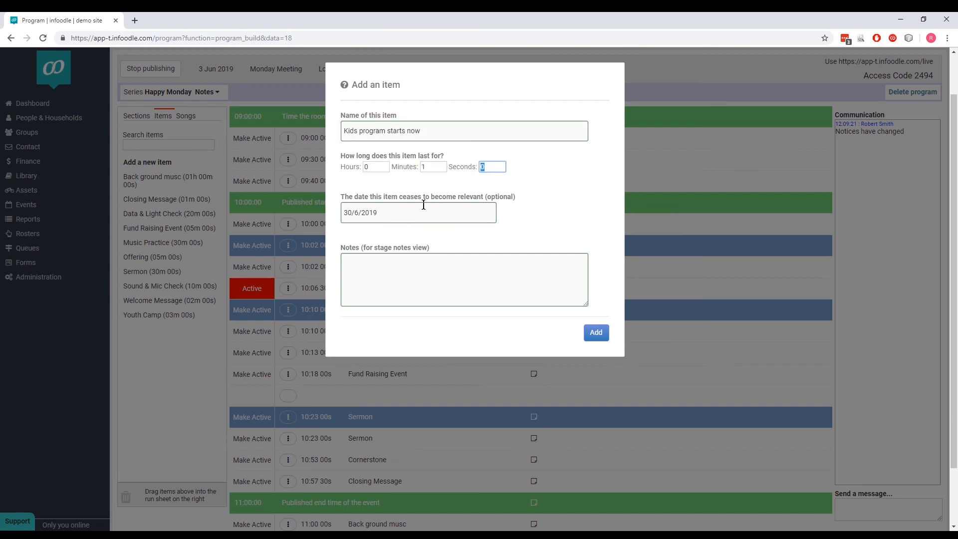
pyautogui.tripleClick(393, 216)
pyautogui.press('BackSpace')
pyautogui.press('Tab')
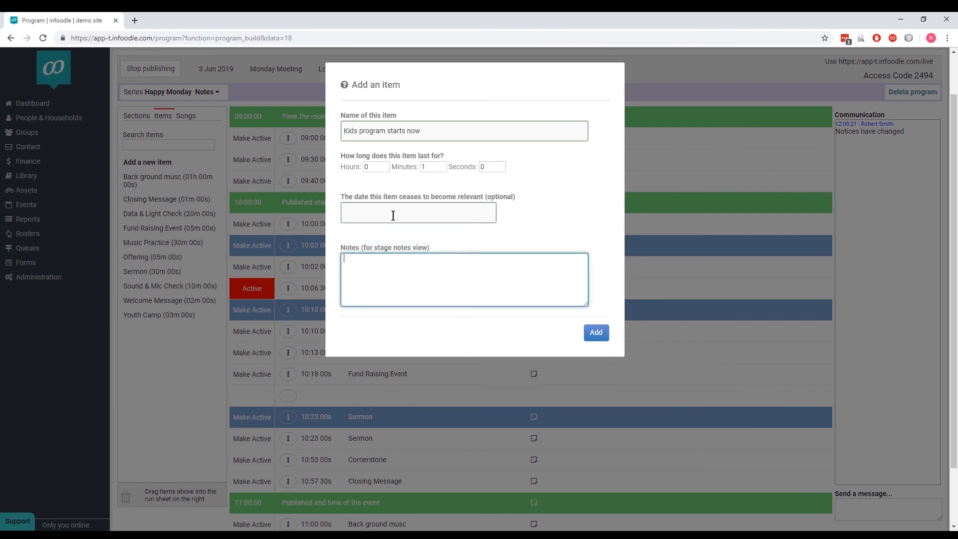
pyautogui.click(596, 332)
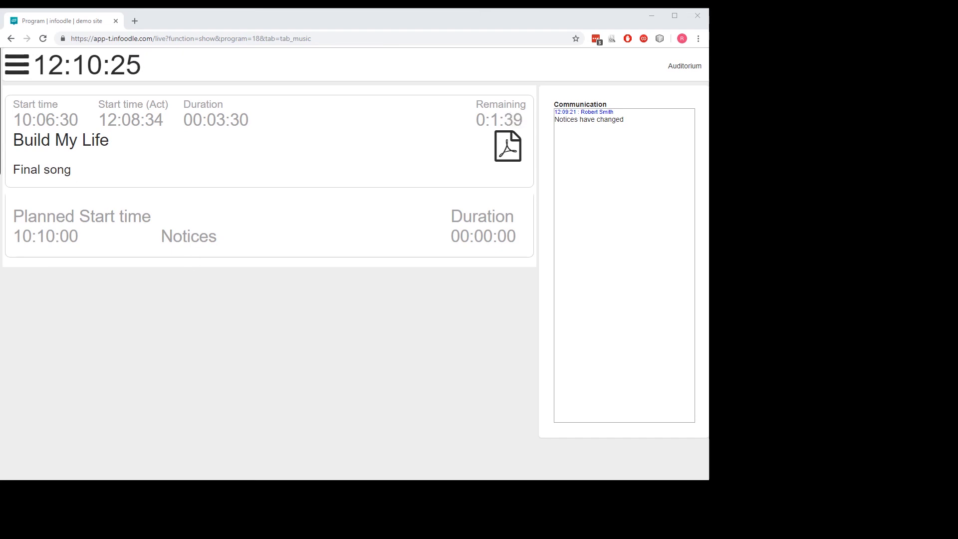
# Change the live page view from Live Music to Full to show the updated run sheet.
pyautogui.click(17, 64)
pyautogui.click(40, 77)
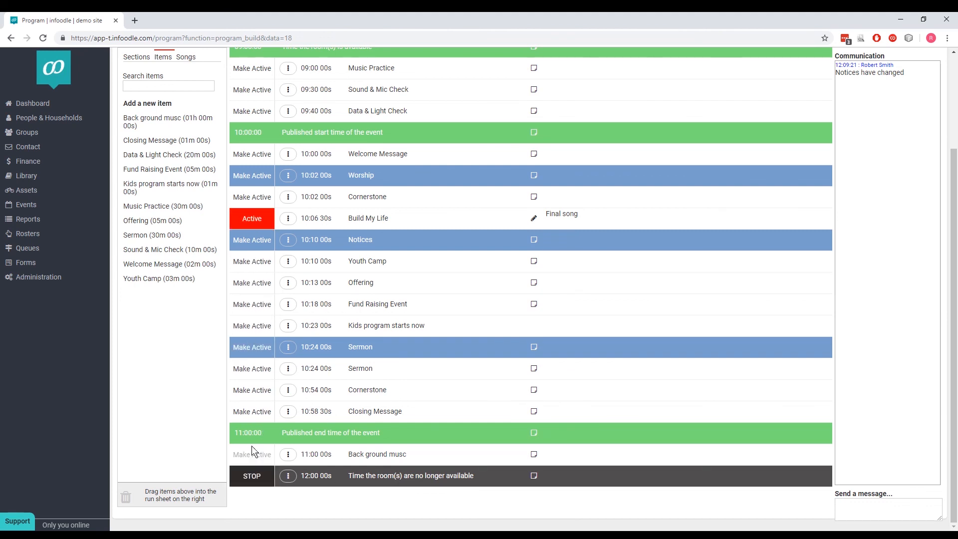
# Stop the running program at the row where the rooms are no longer available in the program builder.
pyautogui.click(252, 476)
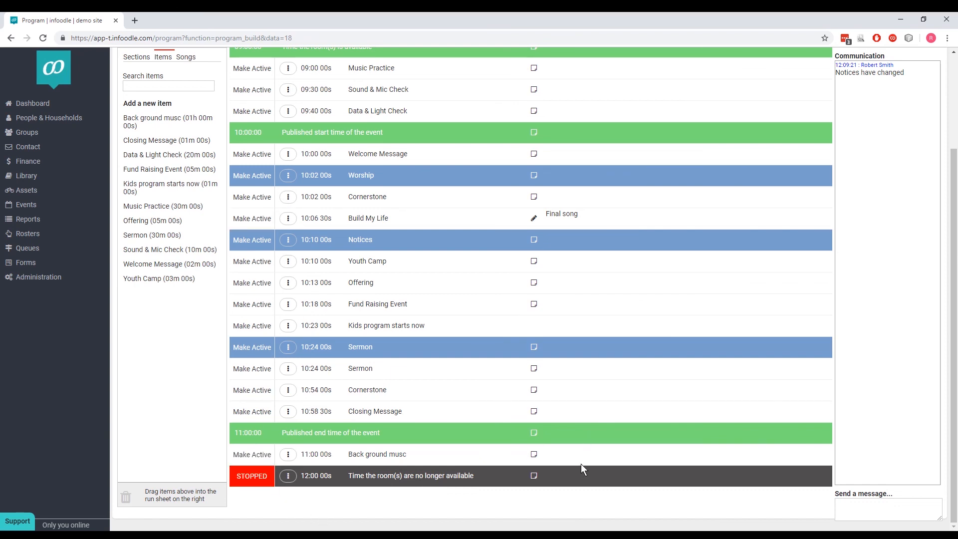
pyautogui.scroll(1, 381, 255)
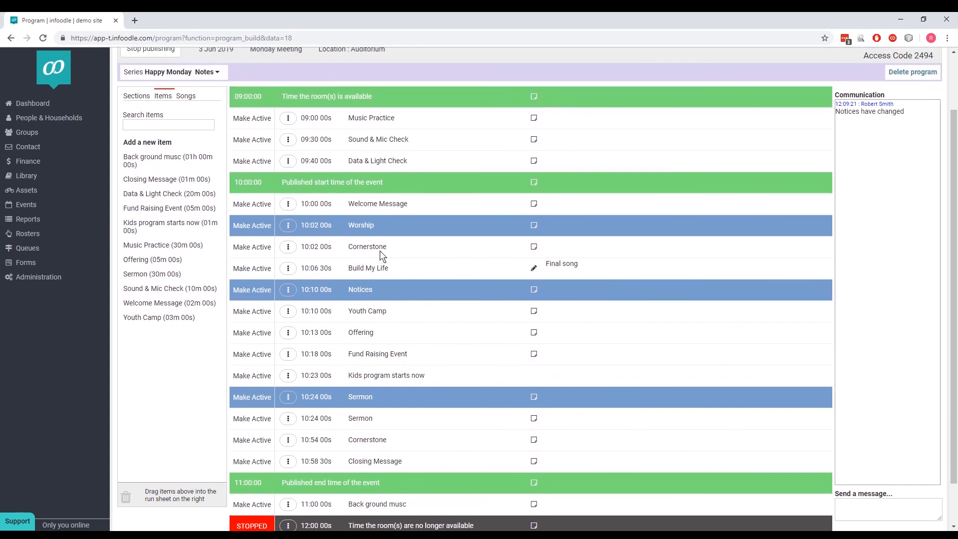
pyautogui.scroll(-1, 385, 129)
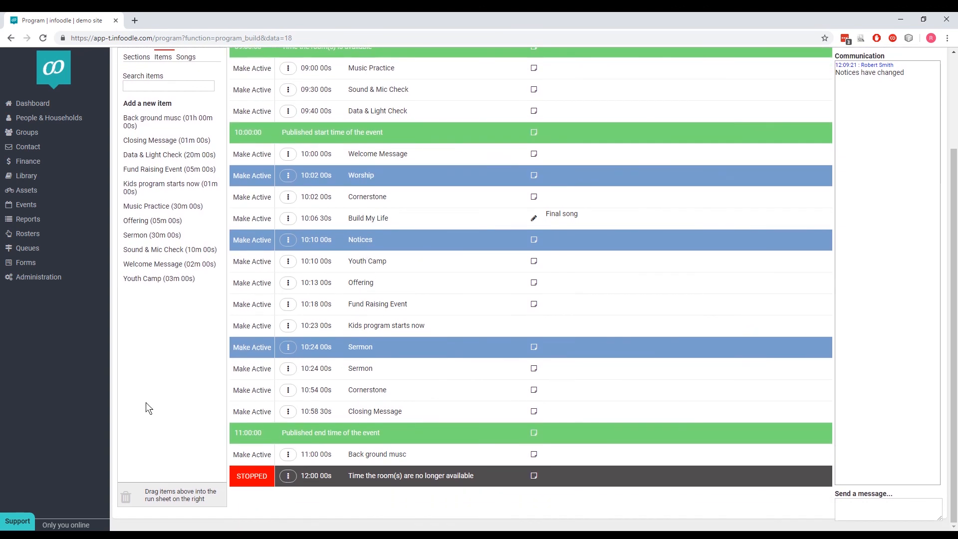